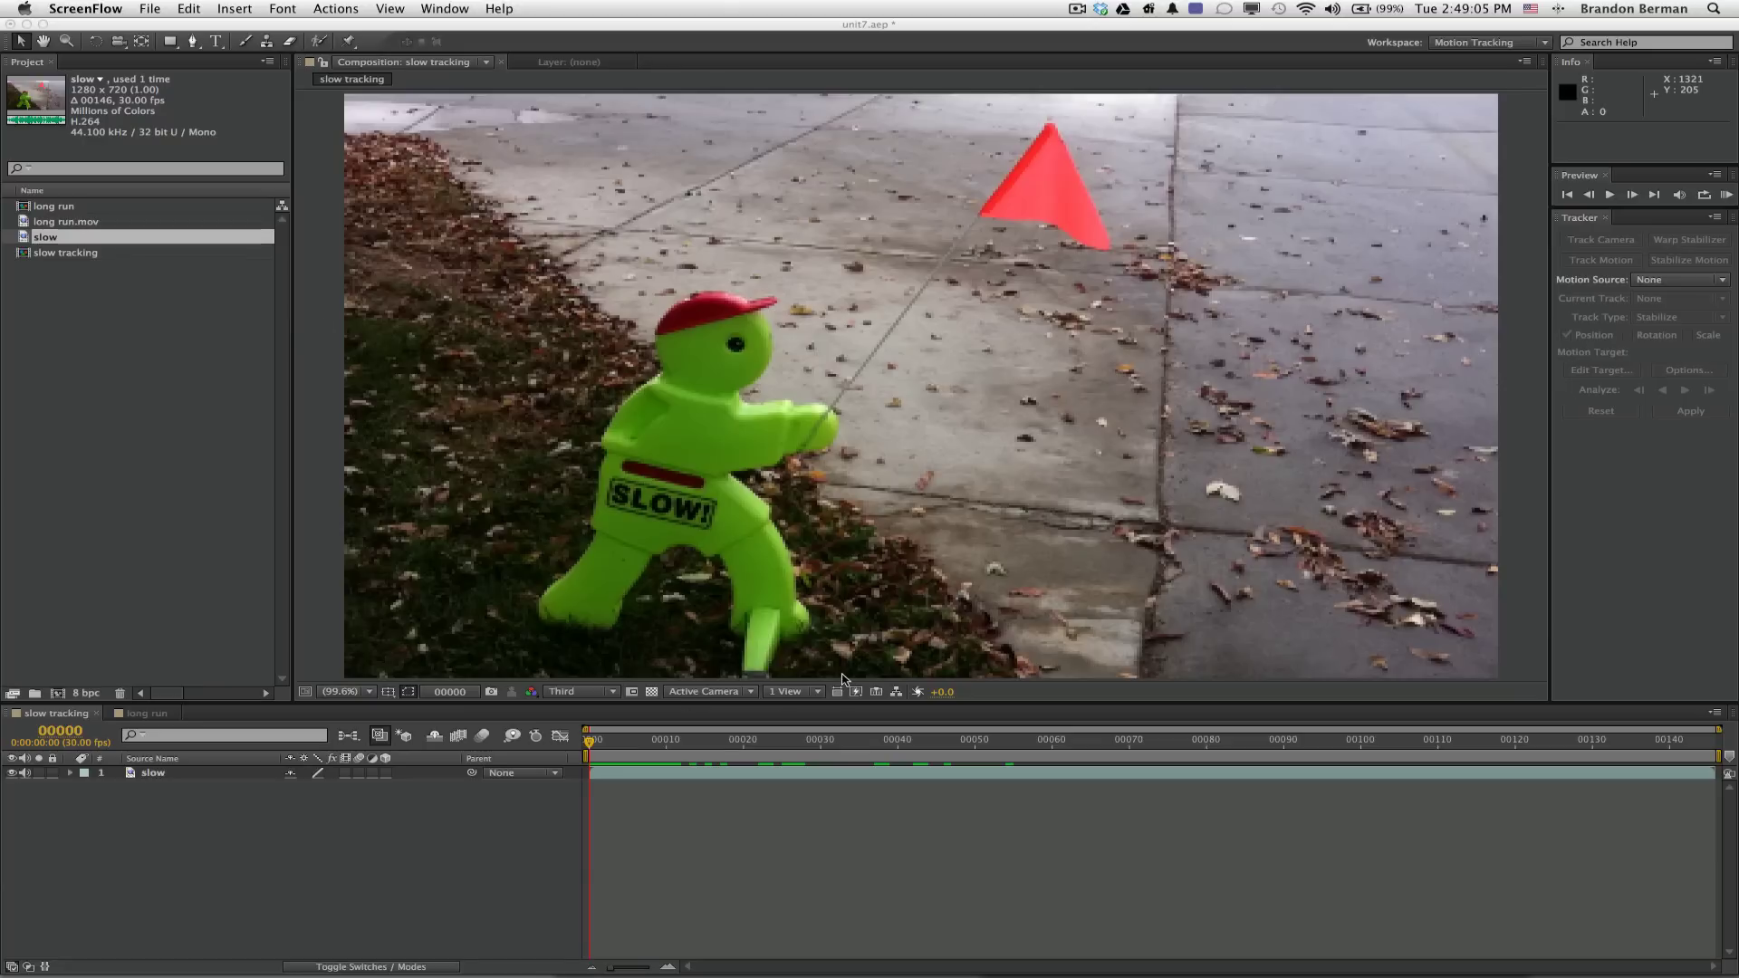
Switch to After Effects and RAM-preview the sidewalk clip, stopping at frame 94.
click(763, 748)
key(space)
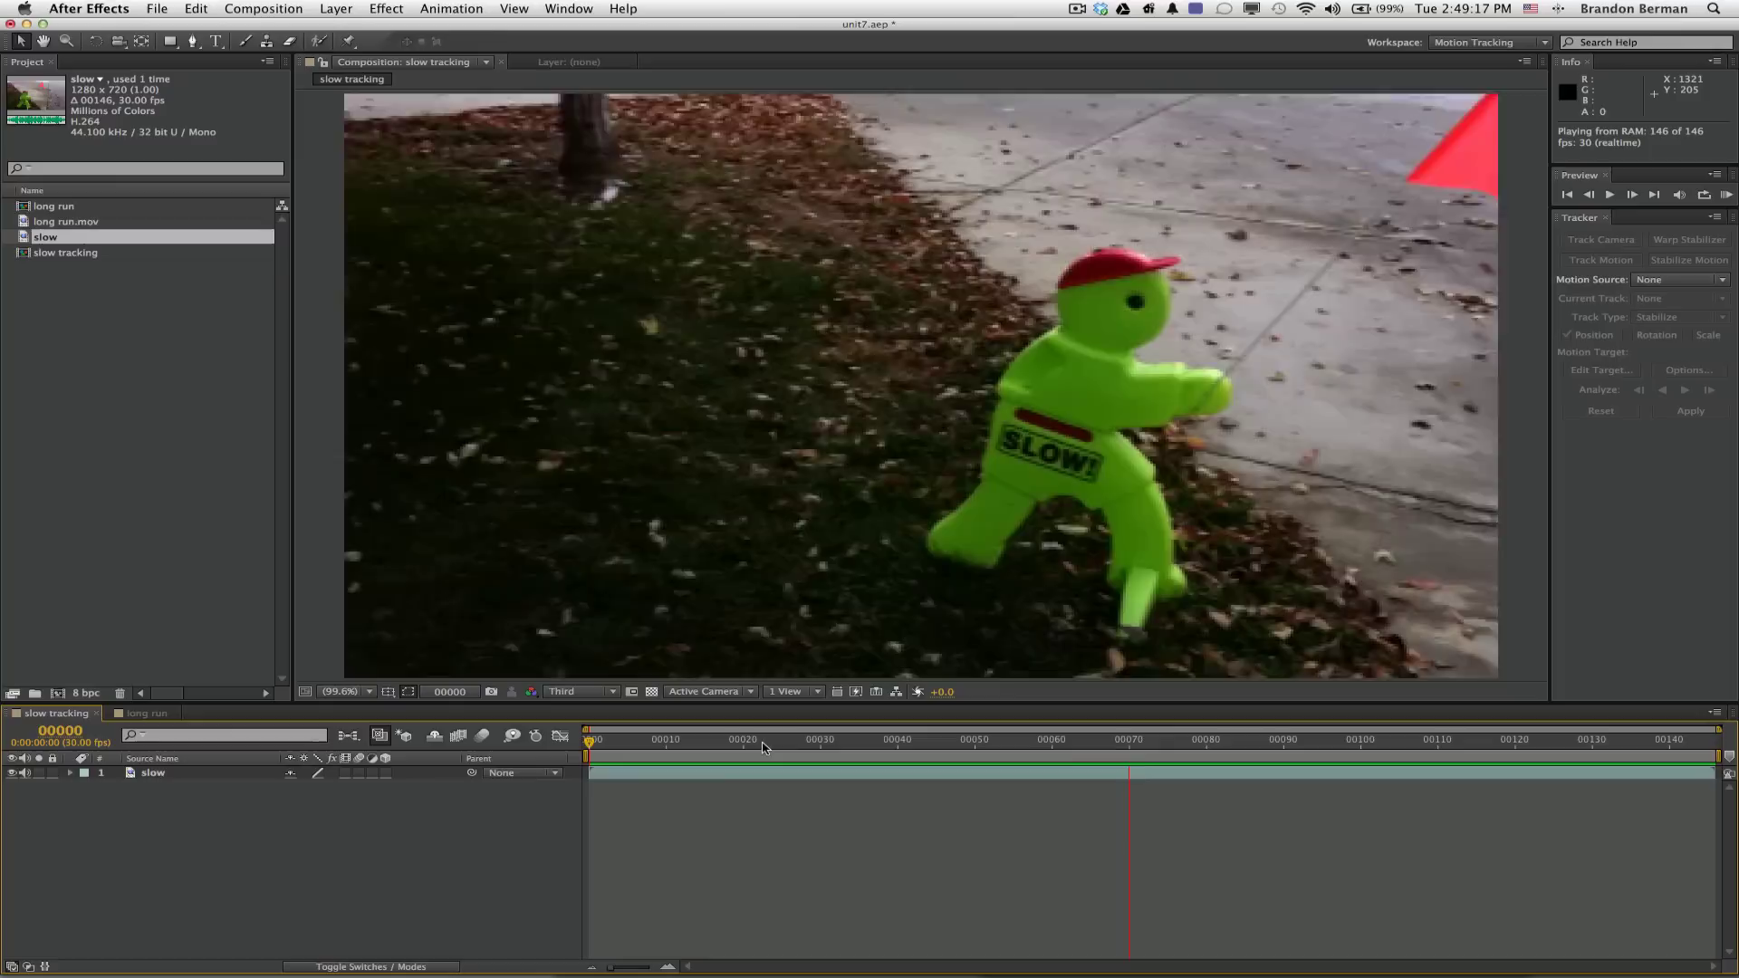
key(space)
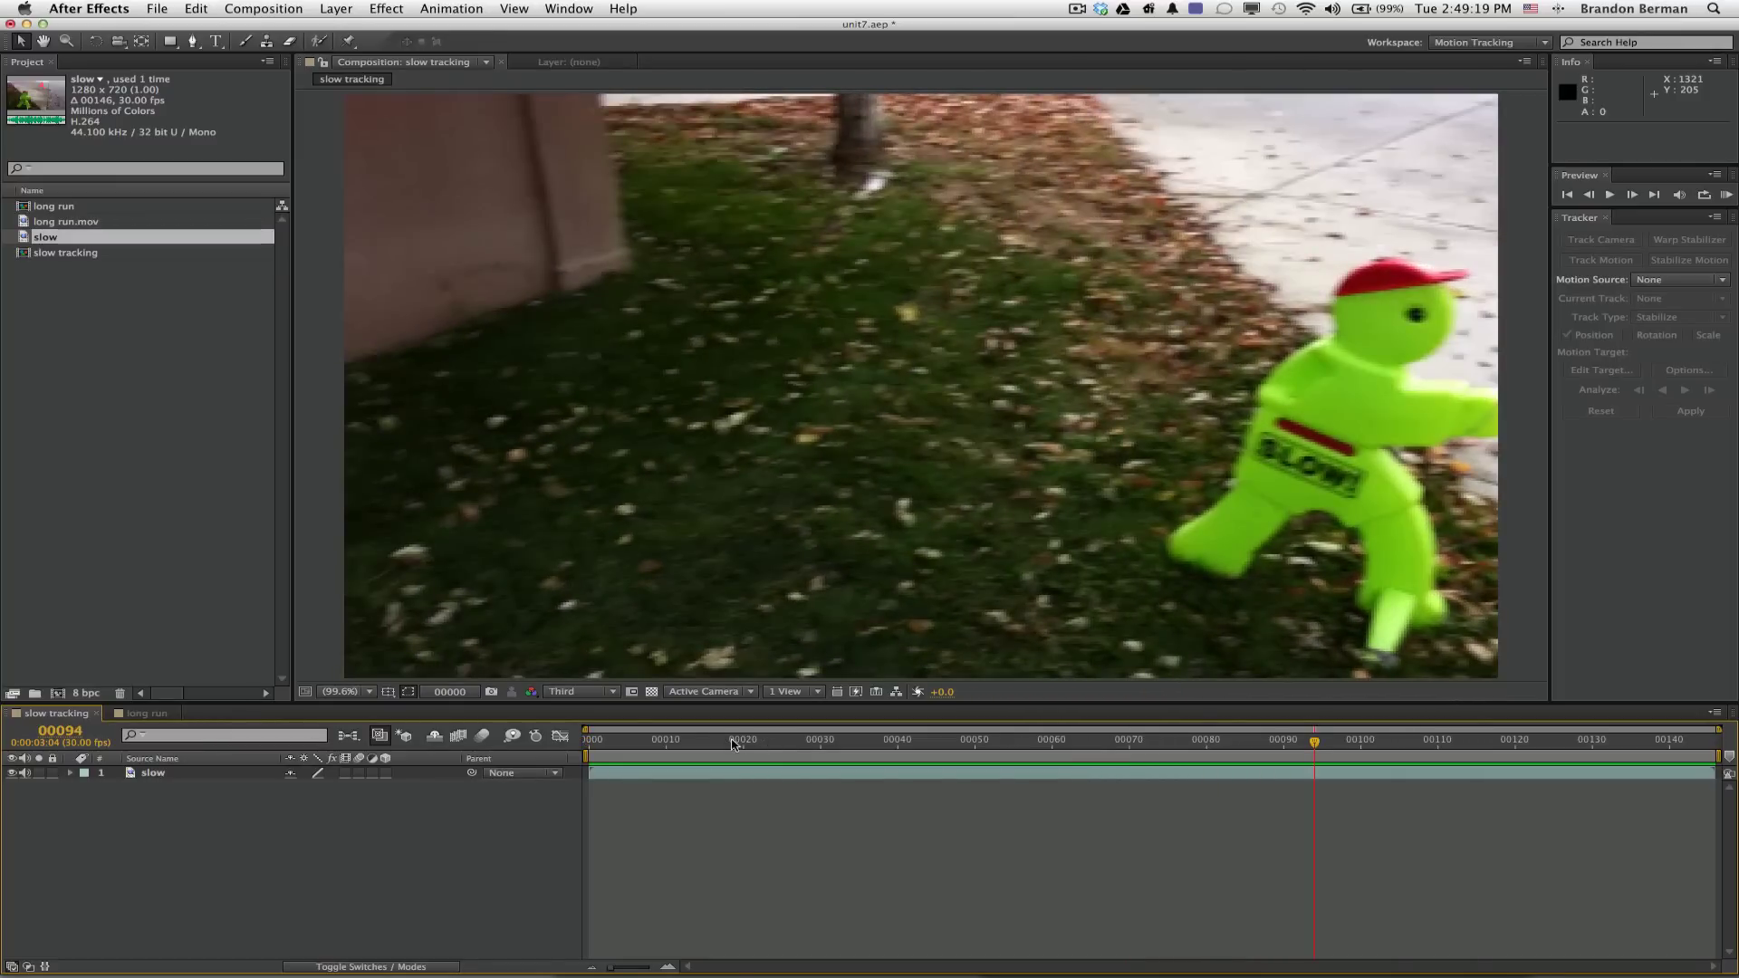
Run Track Camera on the slow layer, then show the Tracker panel once solved.
right_click(723, 772)
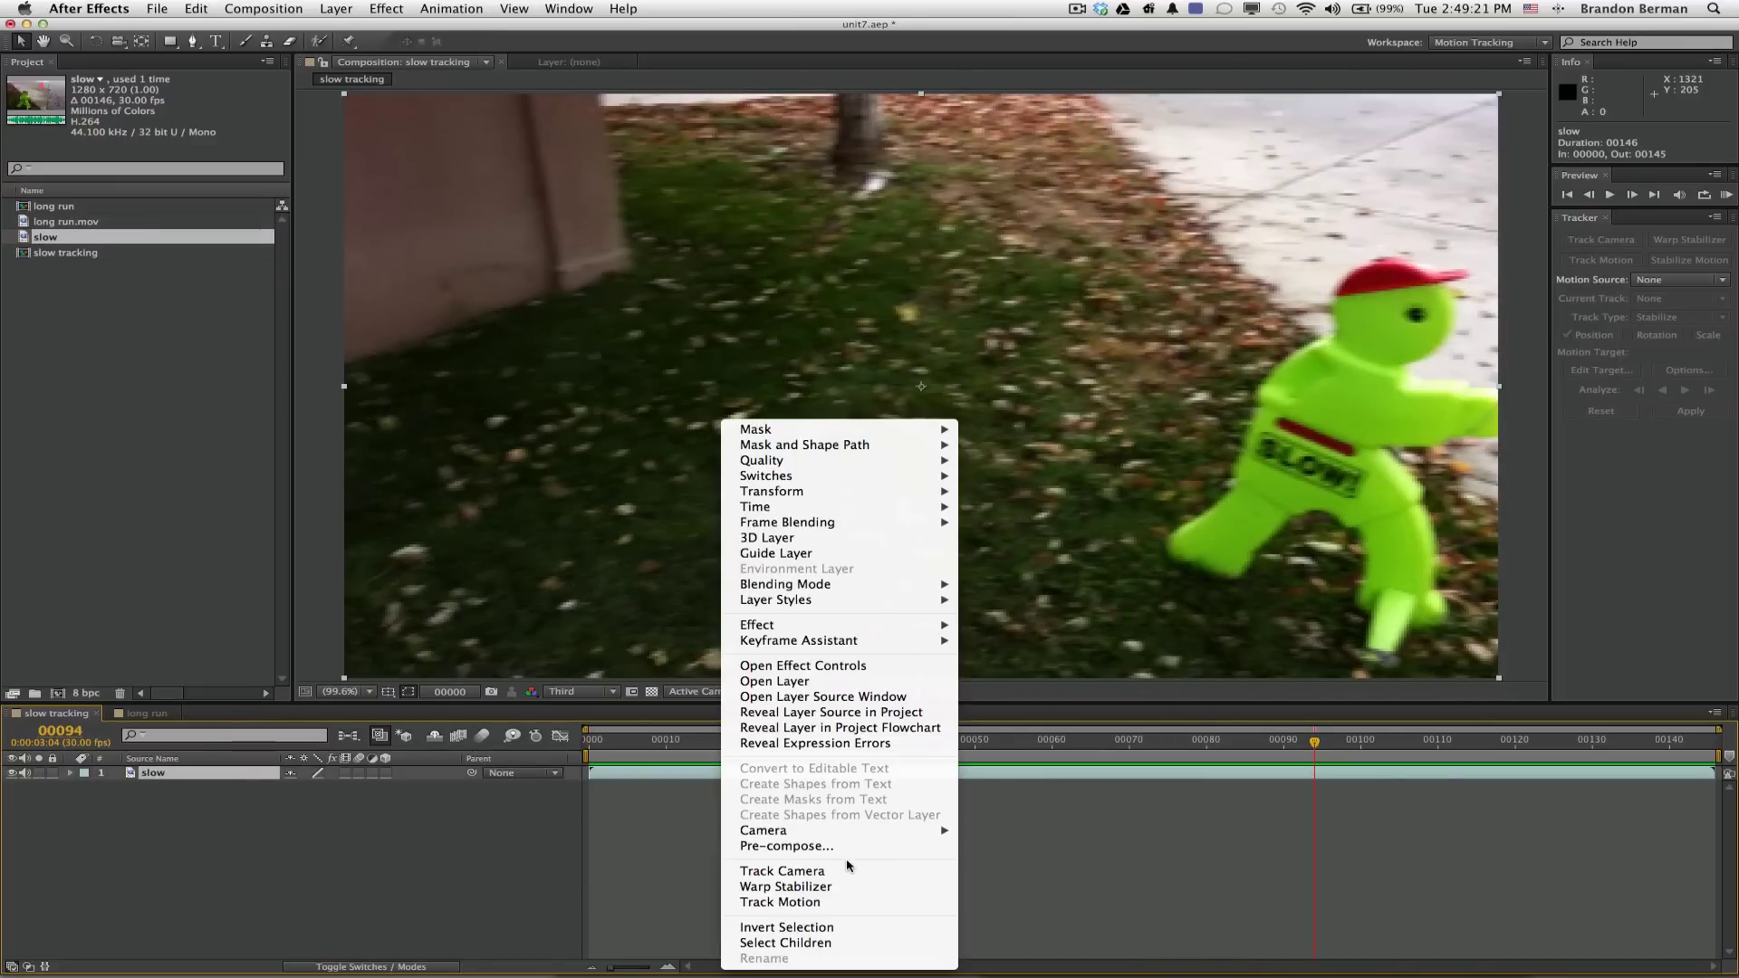
click(680, 457)
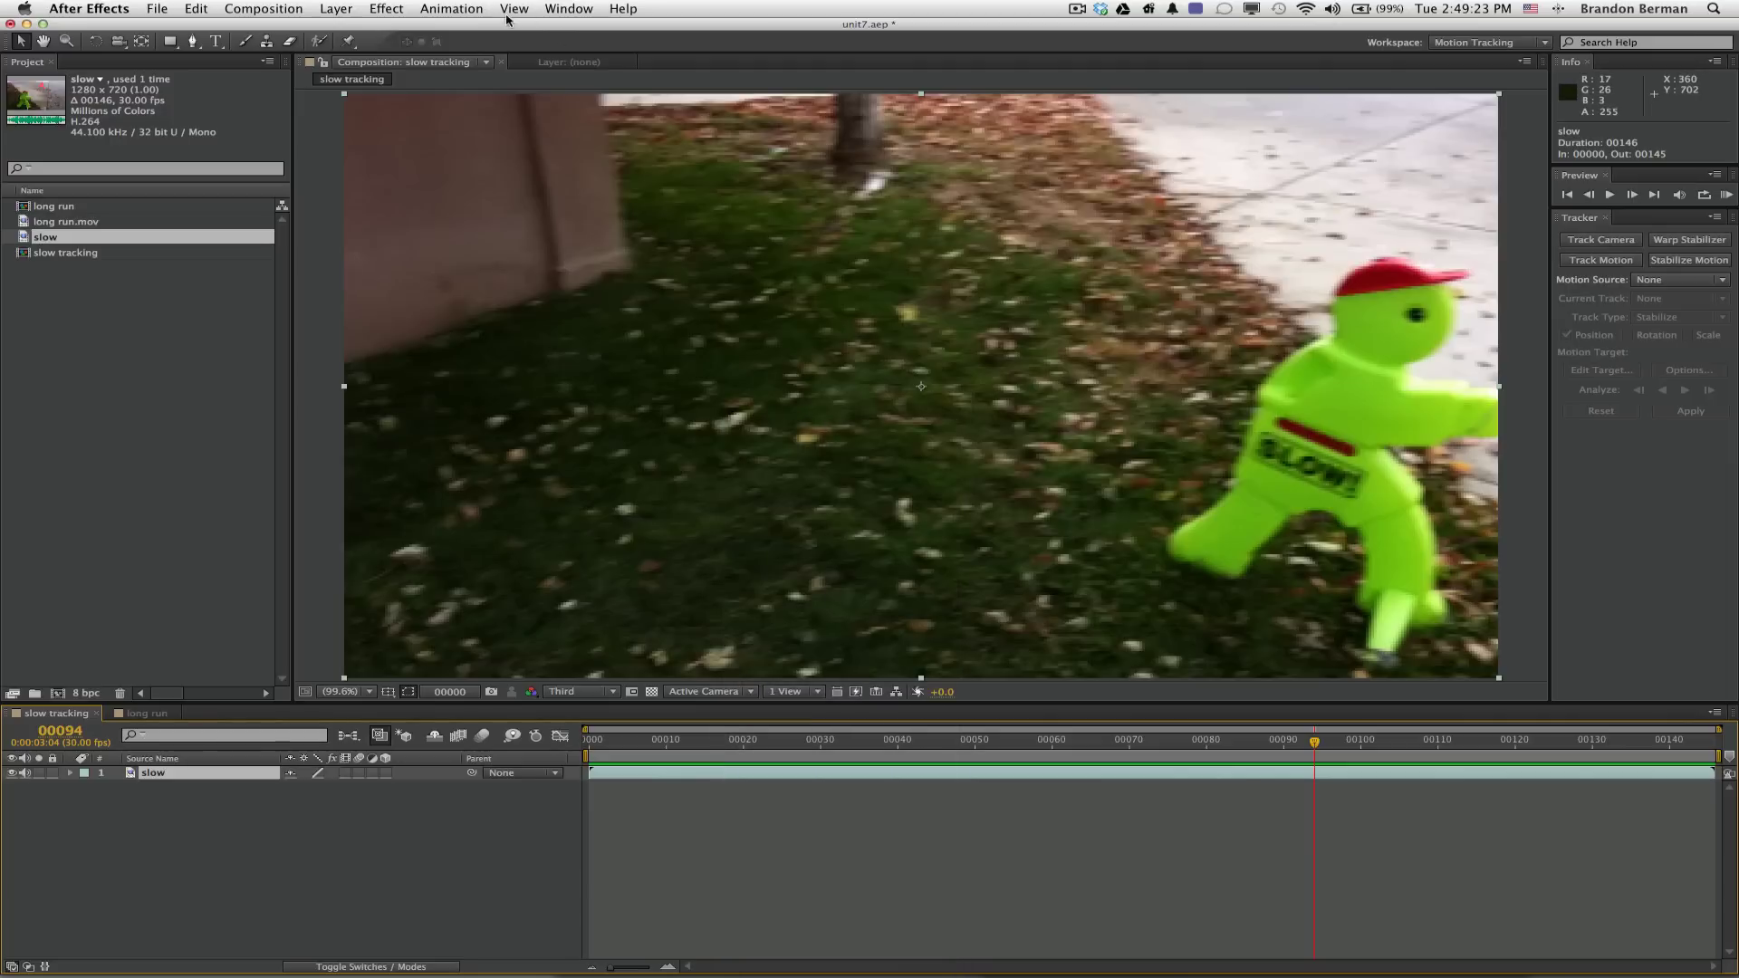
click(477, 10)
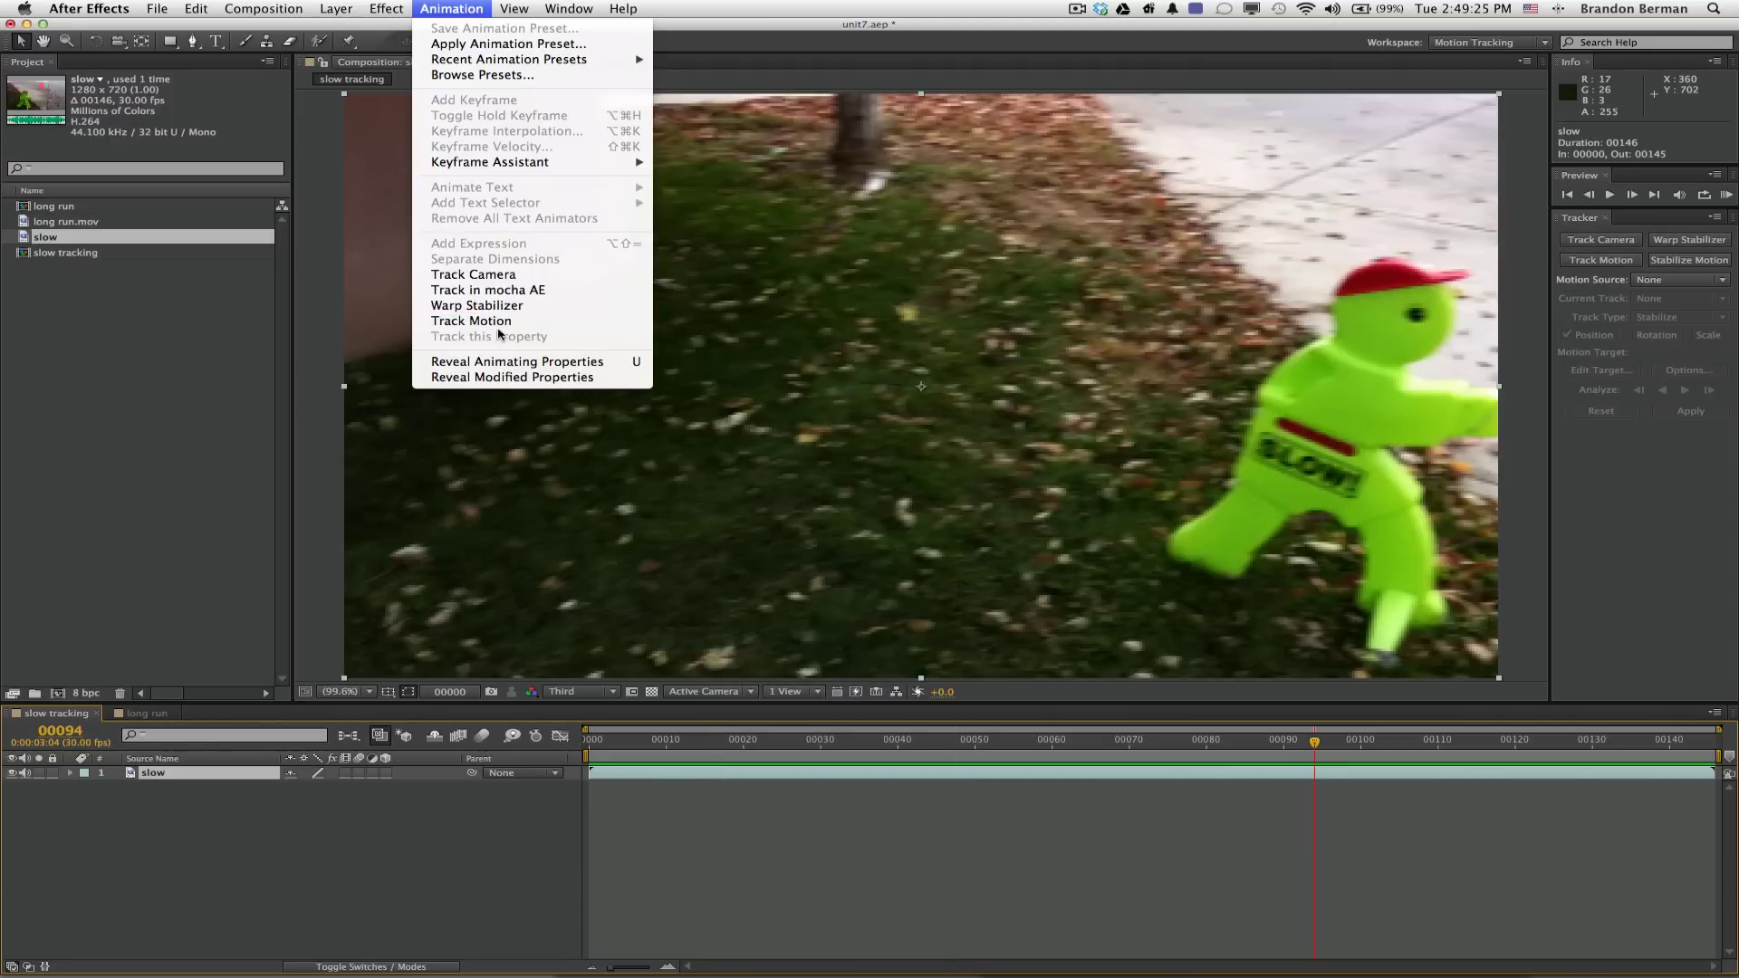
click(751, 912)
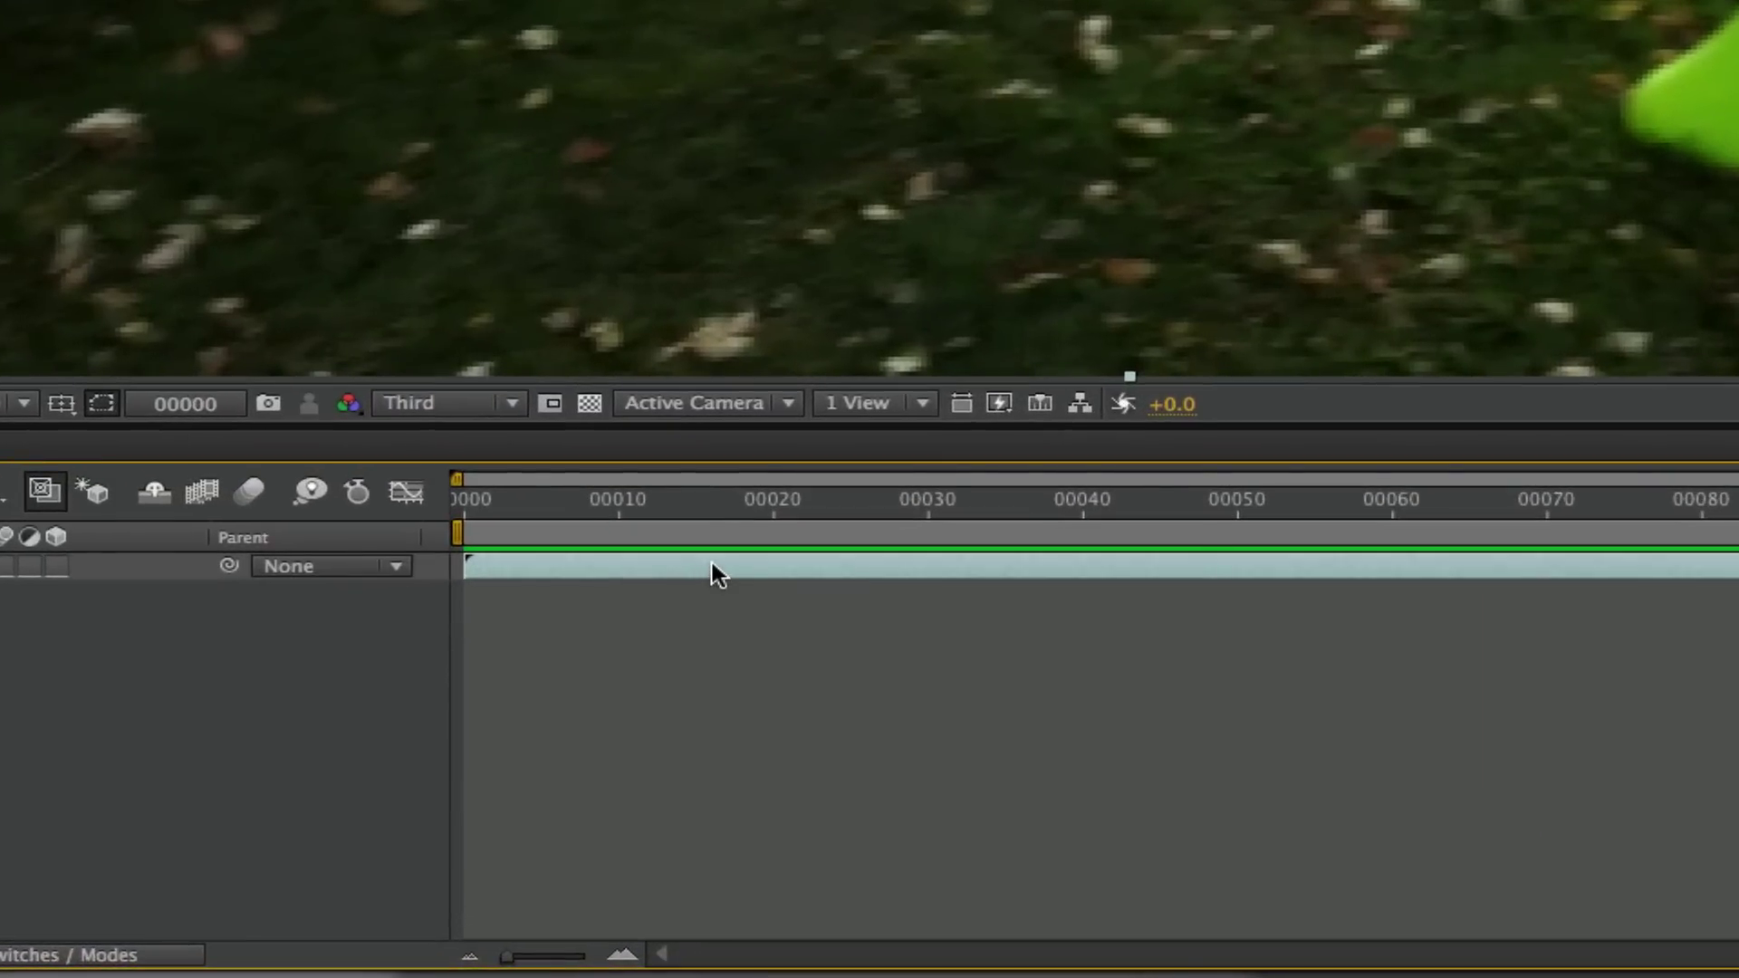
right_click(712, 776)
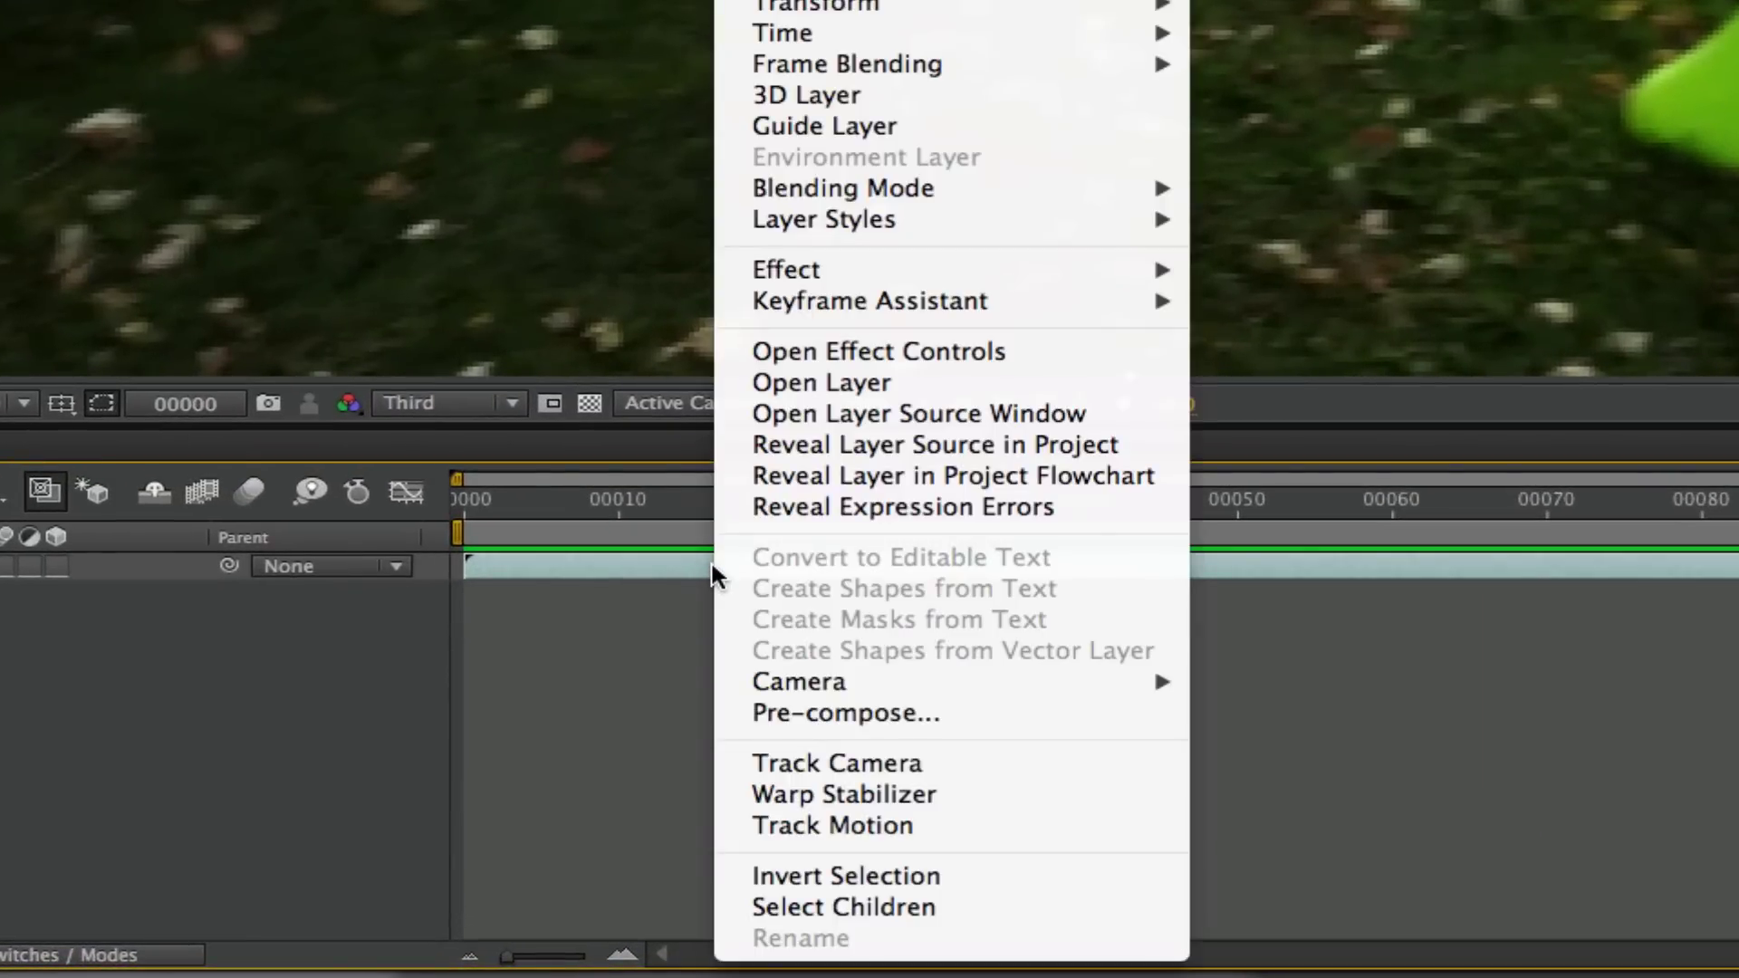
click(888, 762)
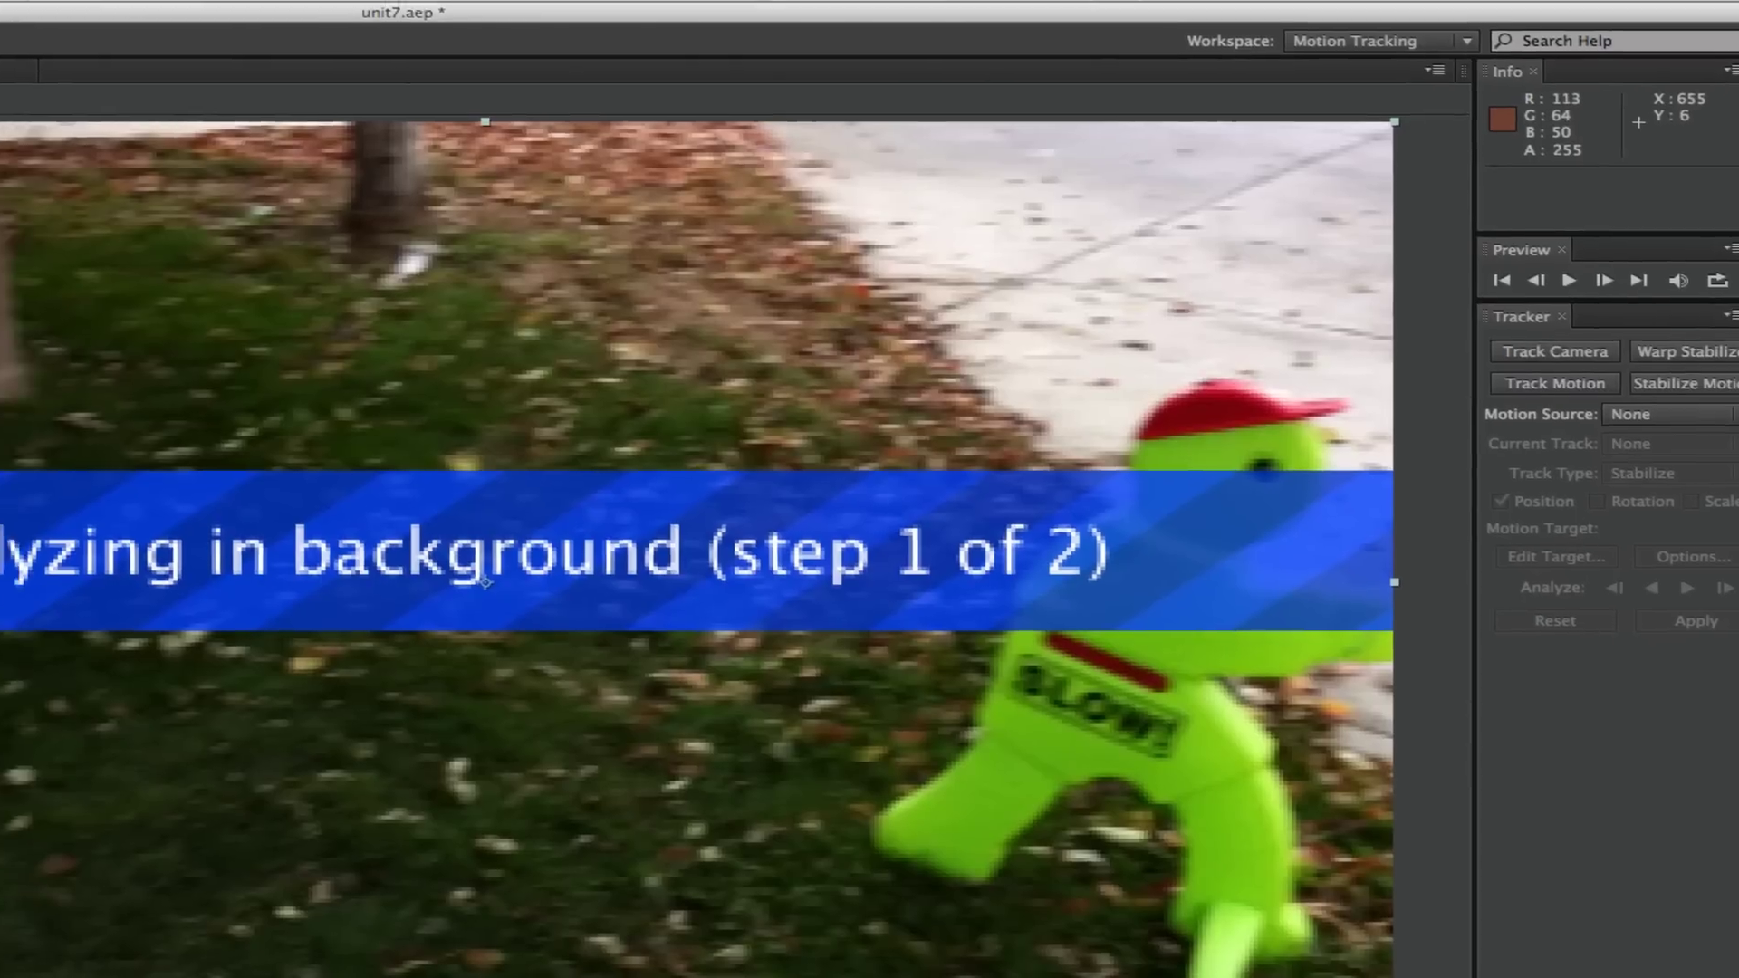
click(43, 13)
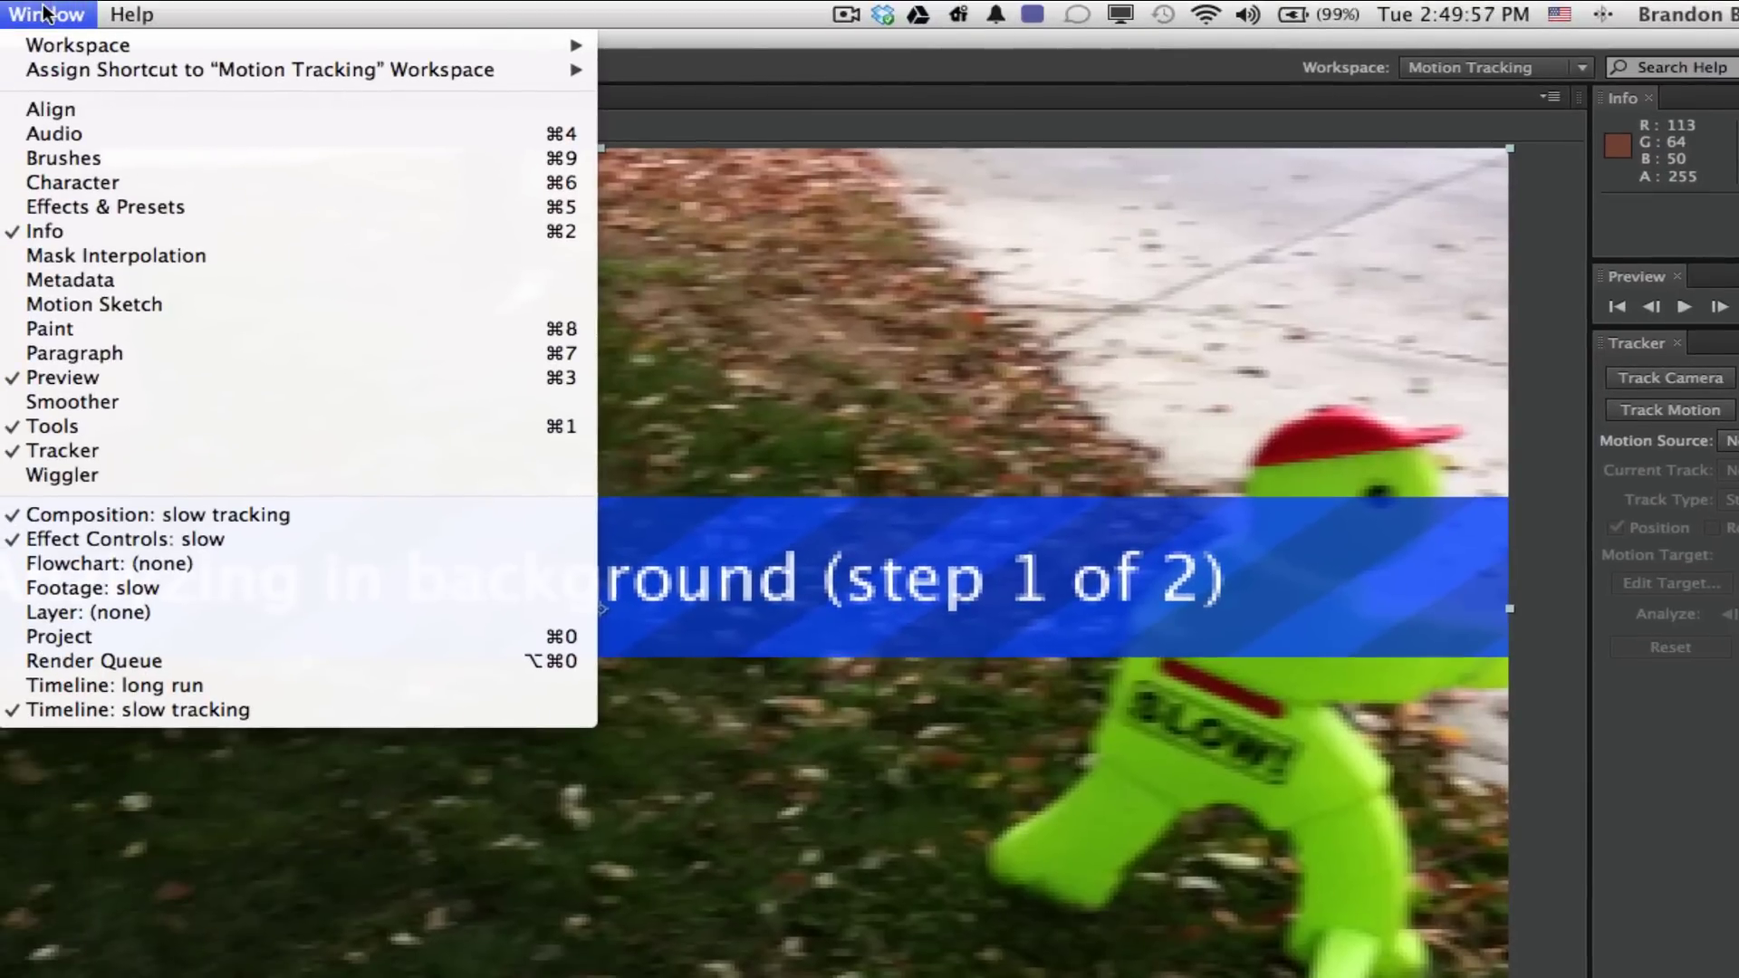
click(61, 446)
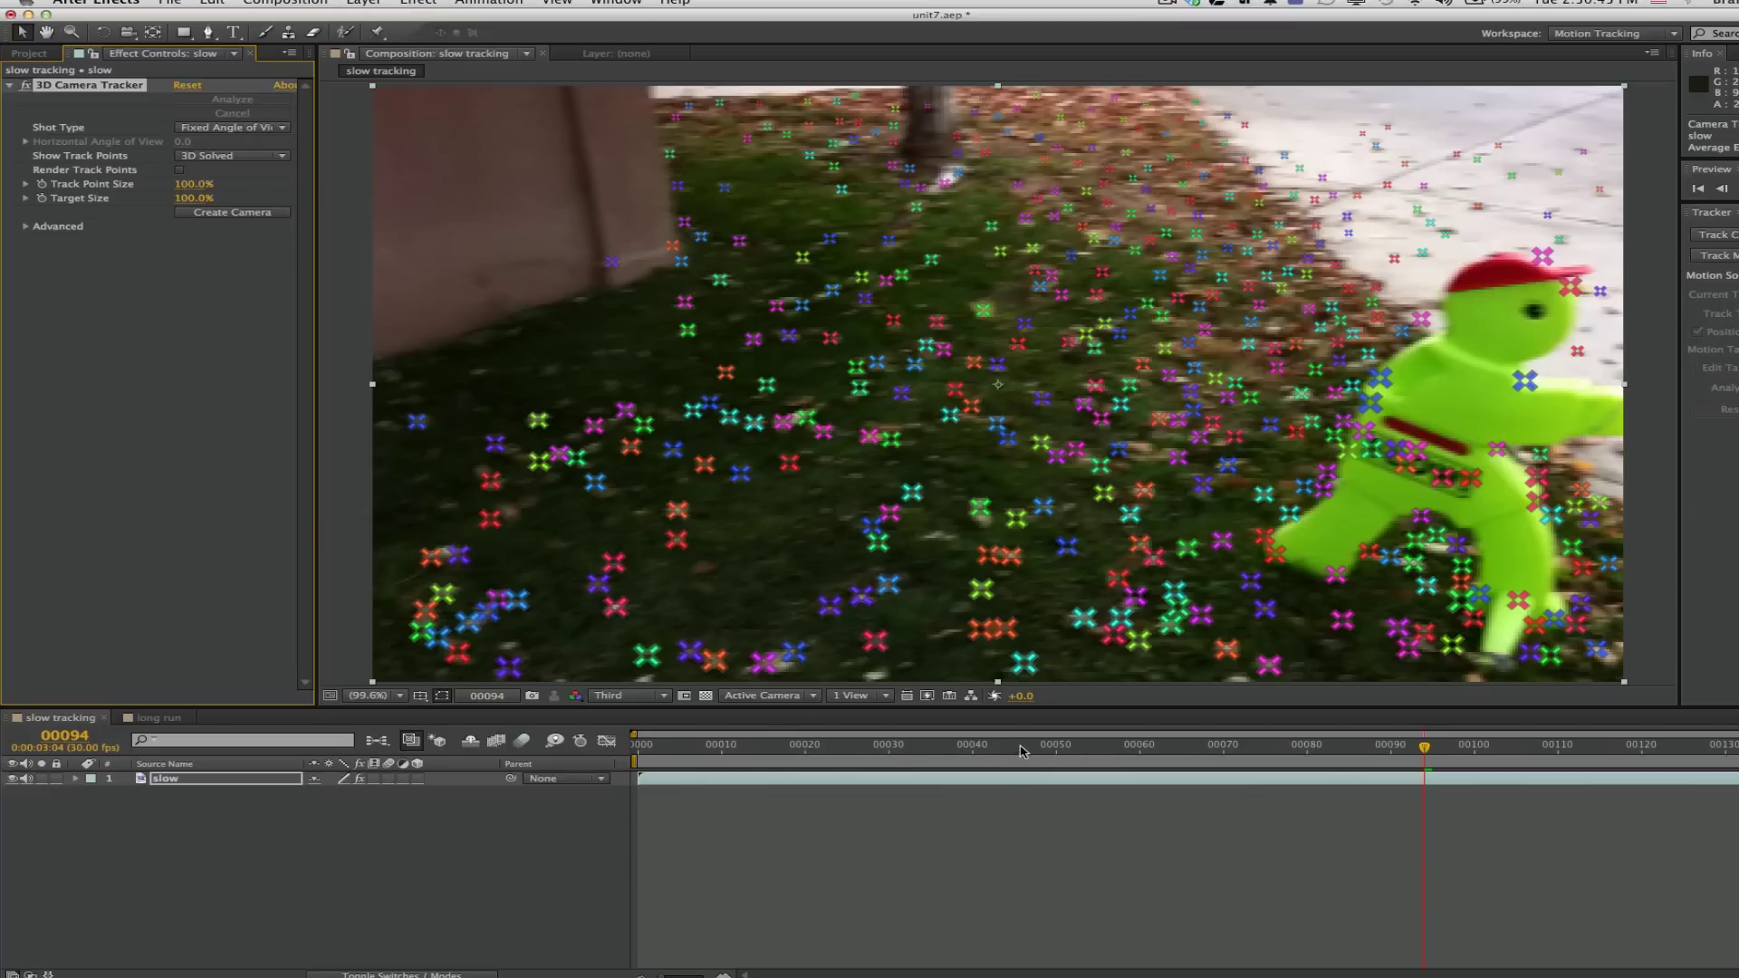
Scrub the timeline back to frame 32, with the sign and red flag in view.
drag(1028, 766, 905, 829)
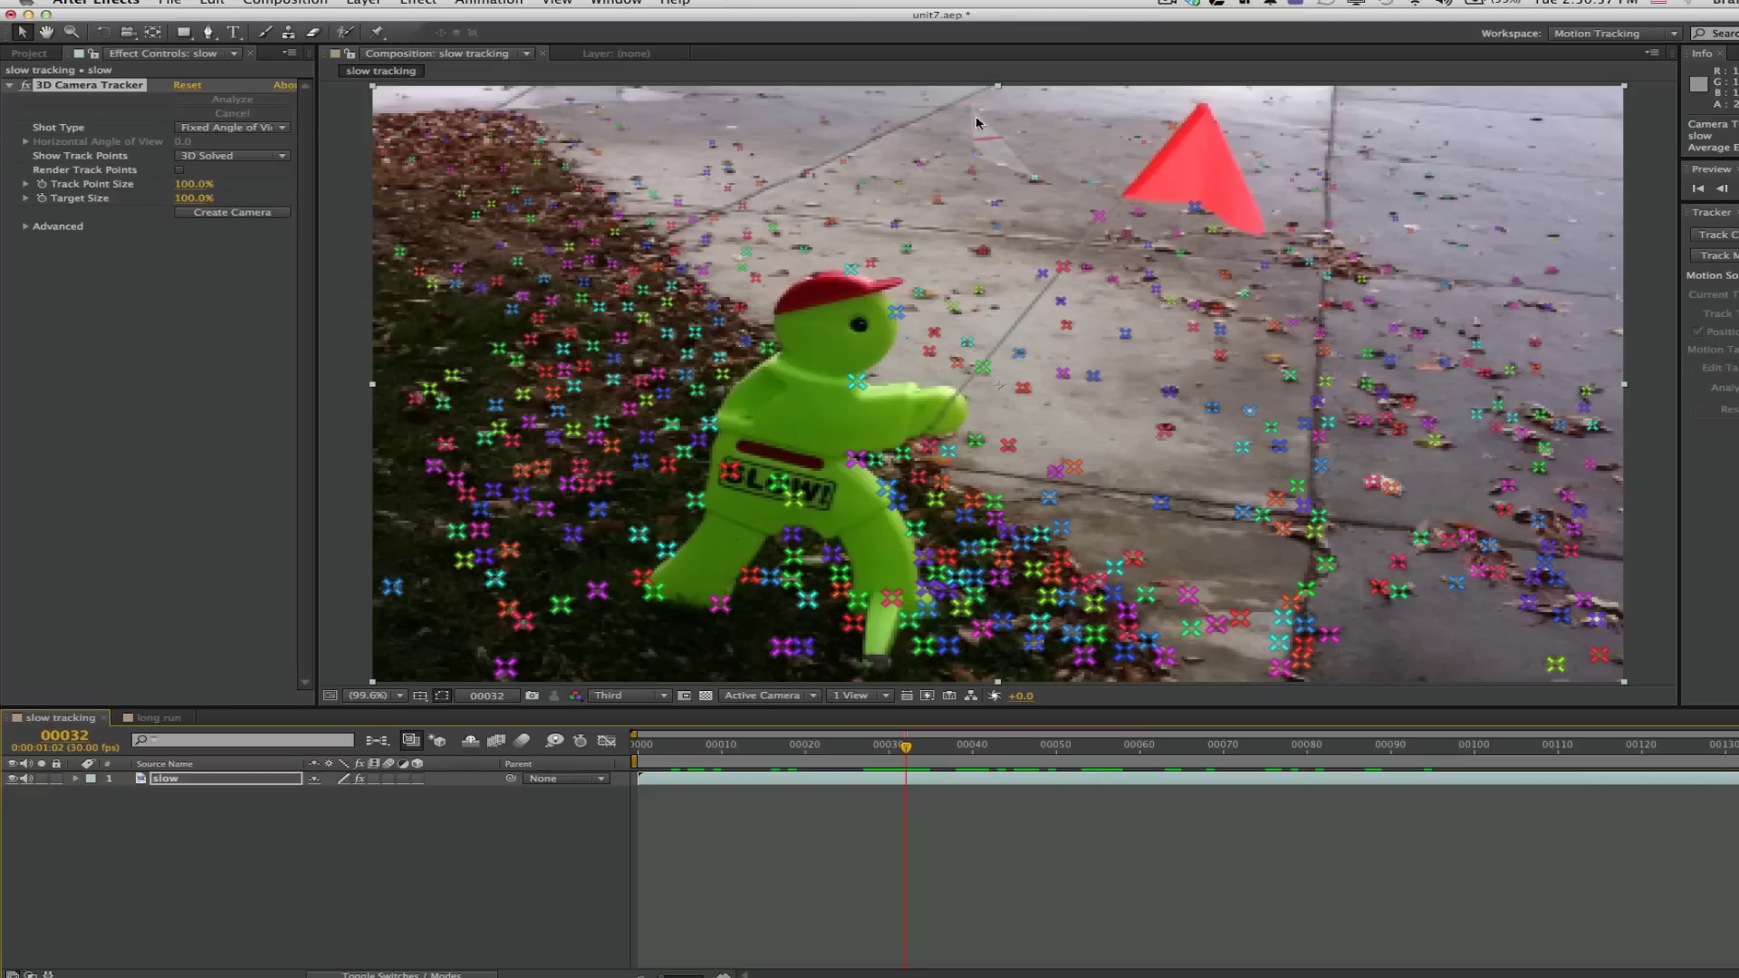
Lasso sidewalk track points above the sign and trim the selection down to one point.
mouse_move(863, 120)
mouse_down()
mouse_move(823, 163)
mouse_move(864, 198)
mouse_move(970, 216)
mouse_move(1015, 207)
mouse_move(1044, 171)
mouse_move(1025, 101)
mouse_up()
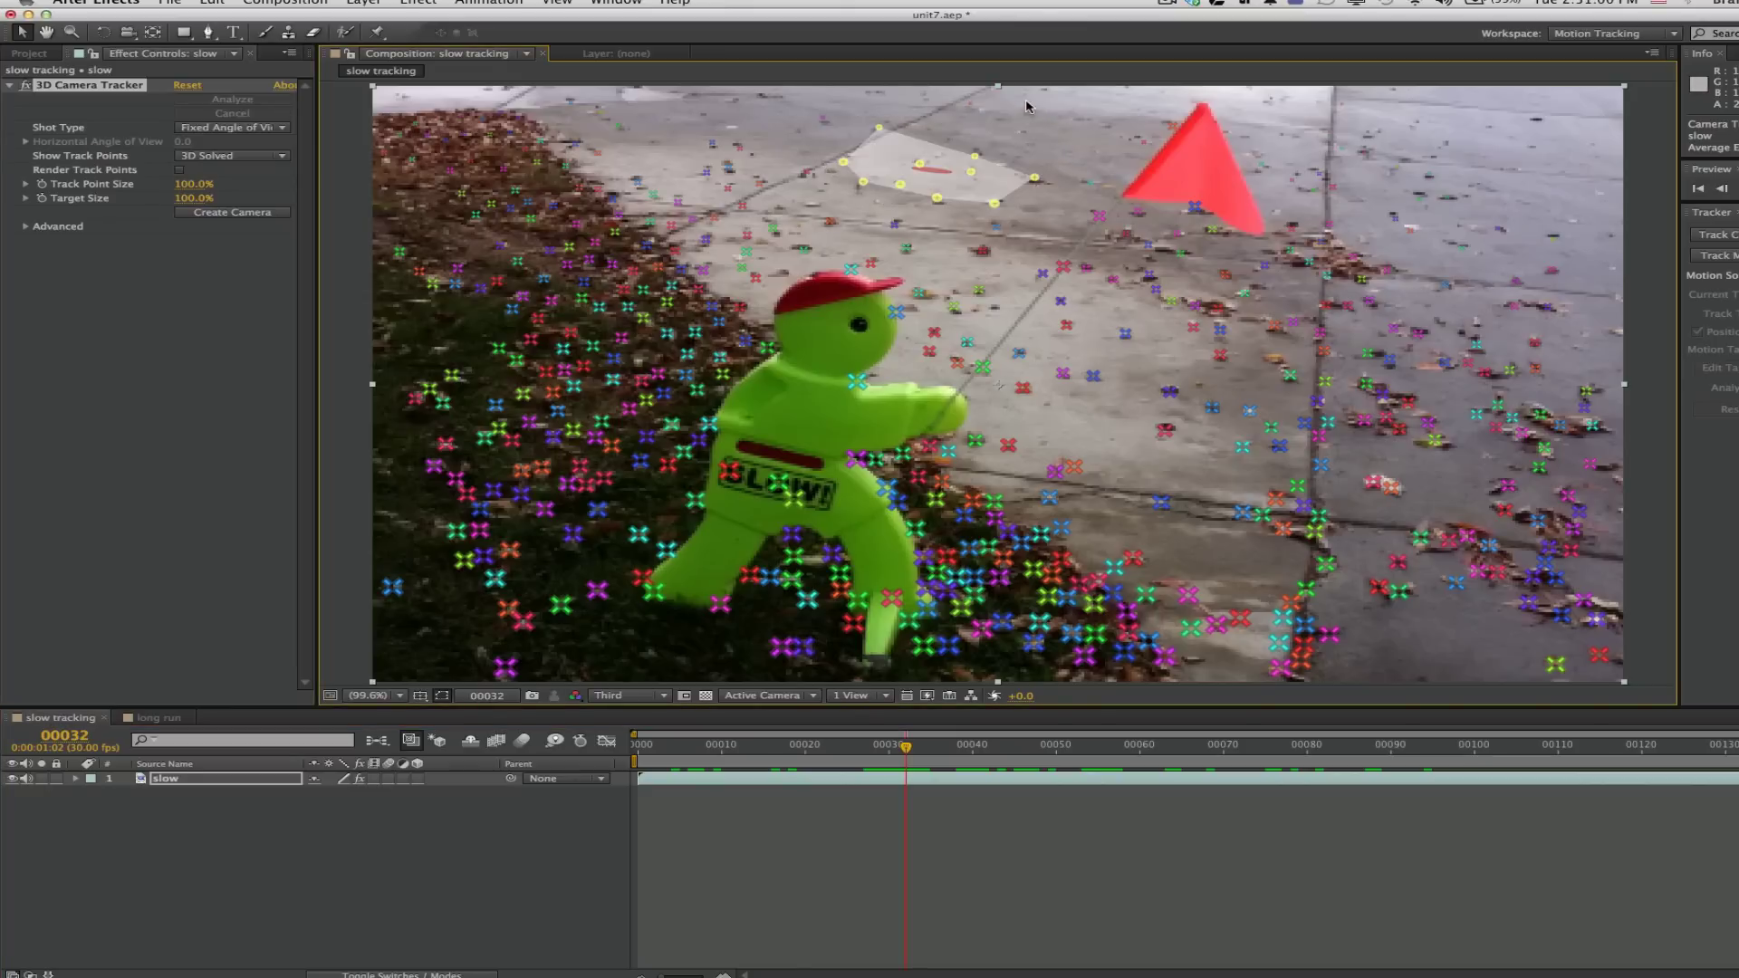
click(879, 129)
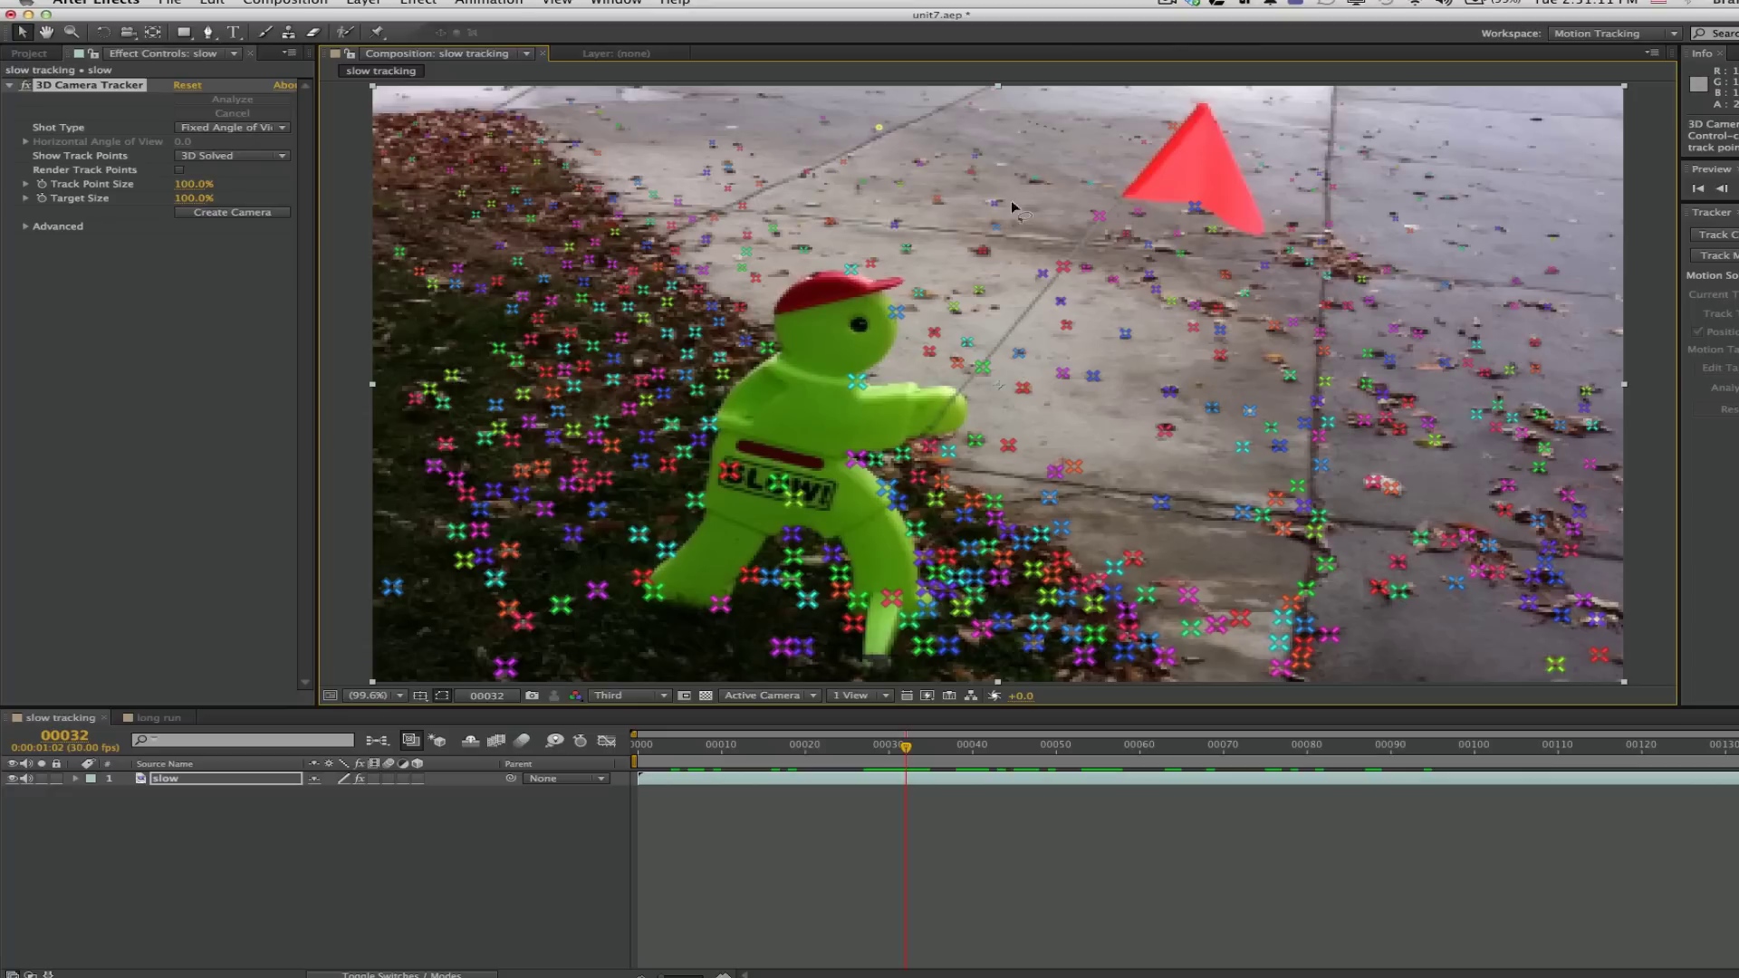
drag(1012, 206, 821, 133)
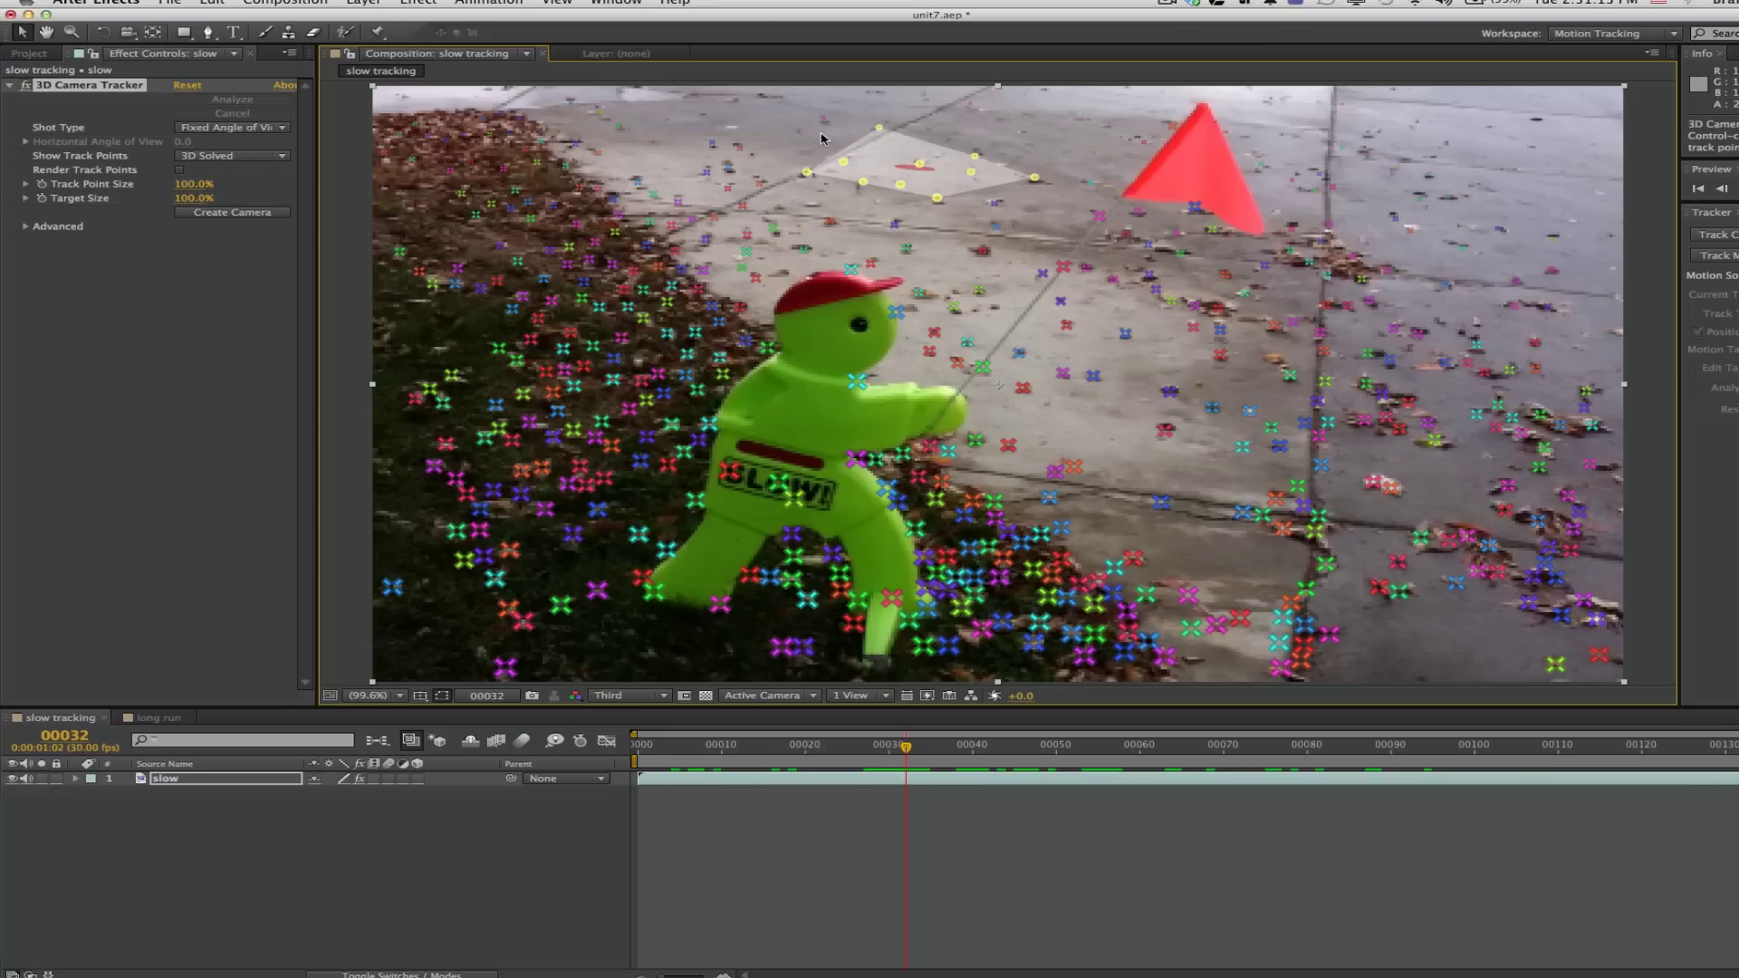
super+click(878, 129)
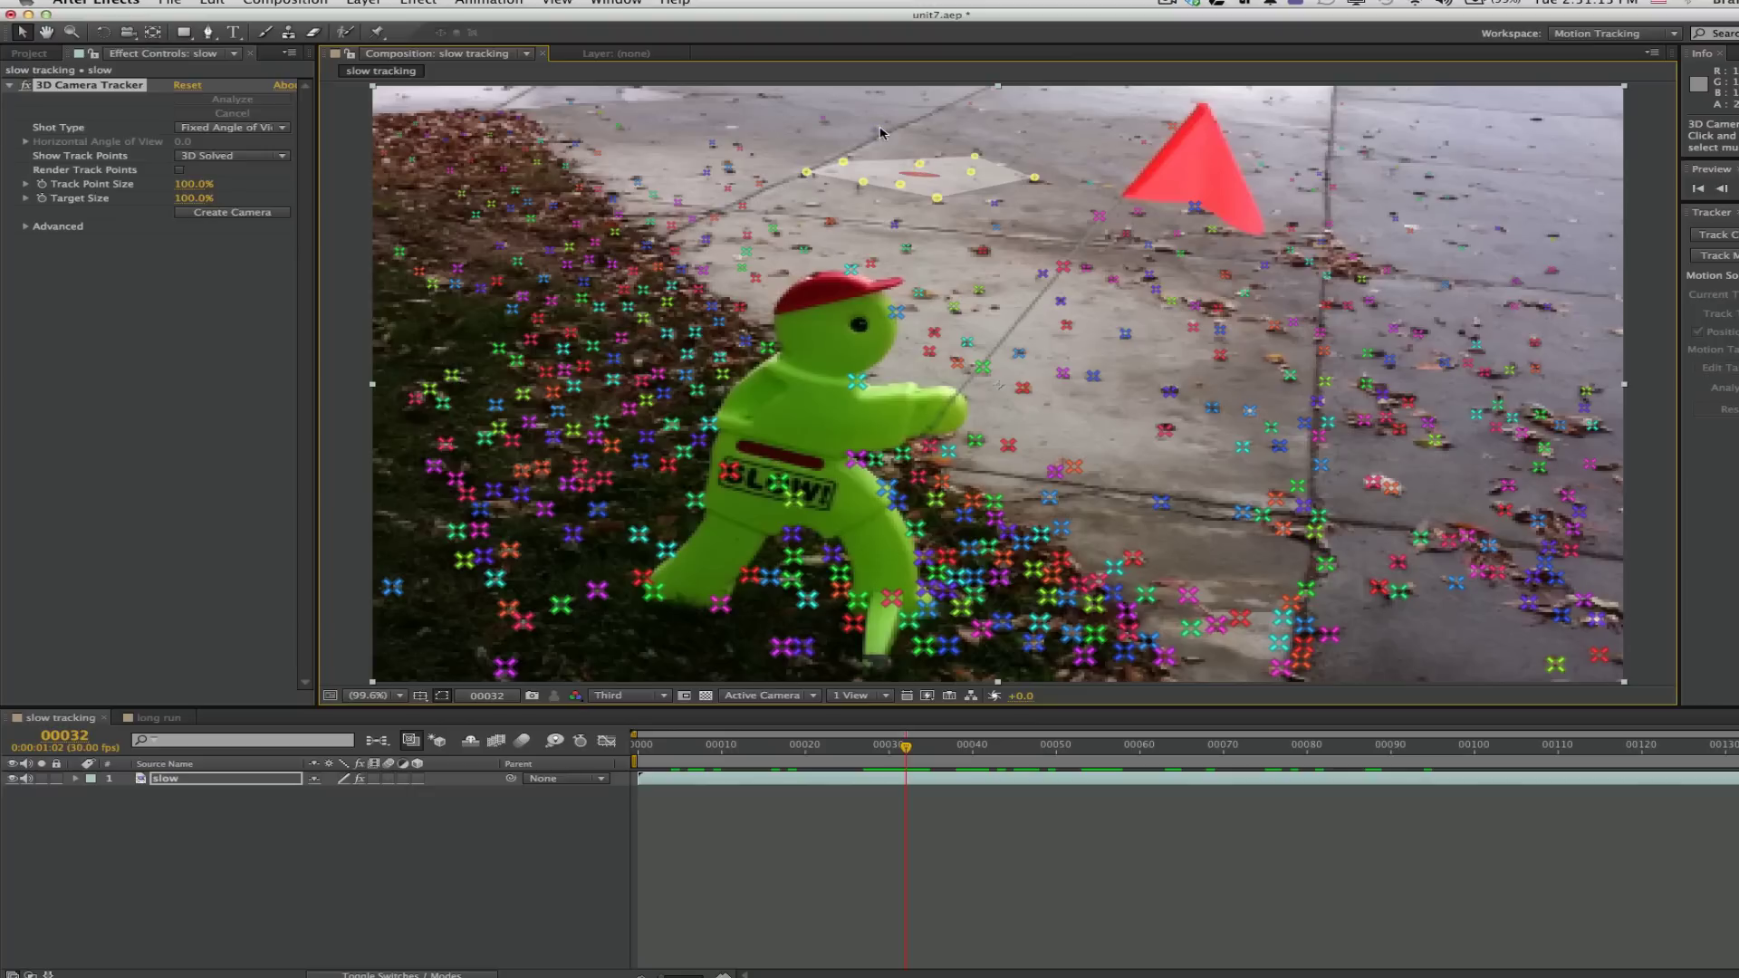
super+click(865, 185)
super+click(900, 187)
super+click(938, 198)
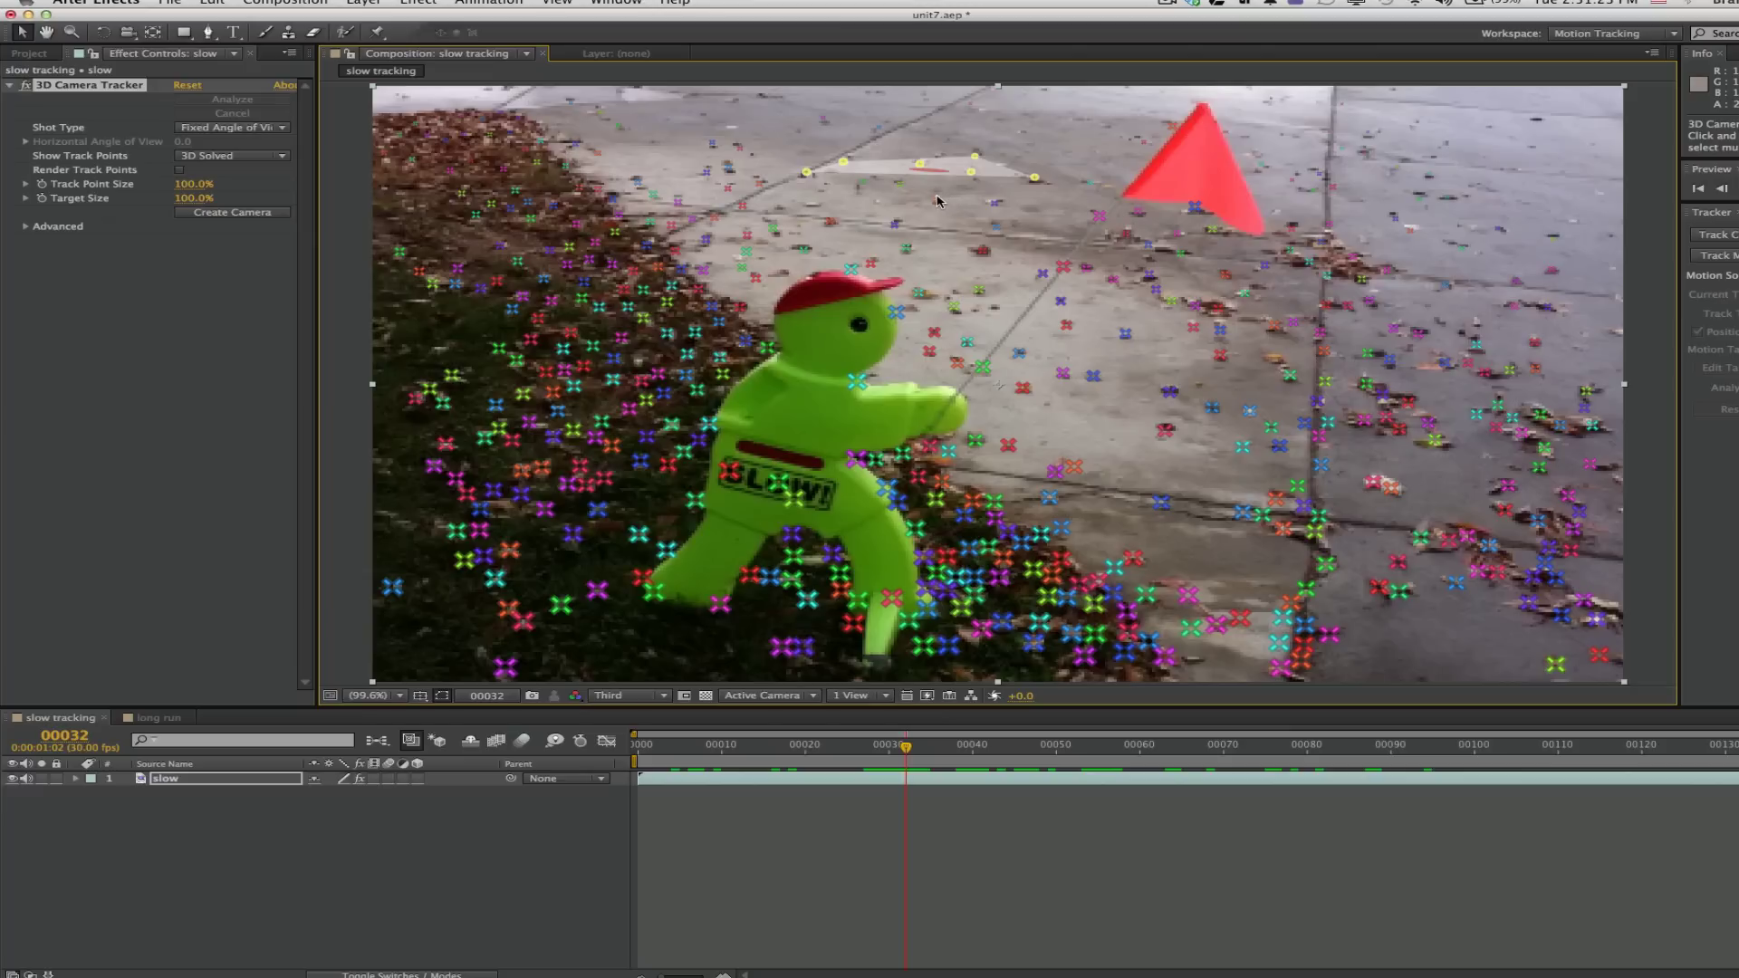
click(938, 199)
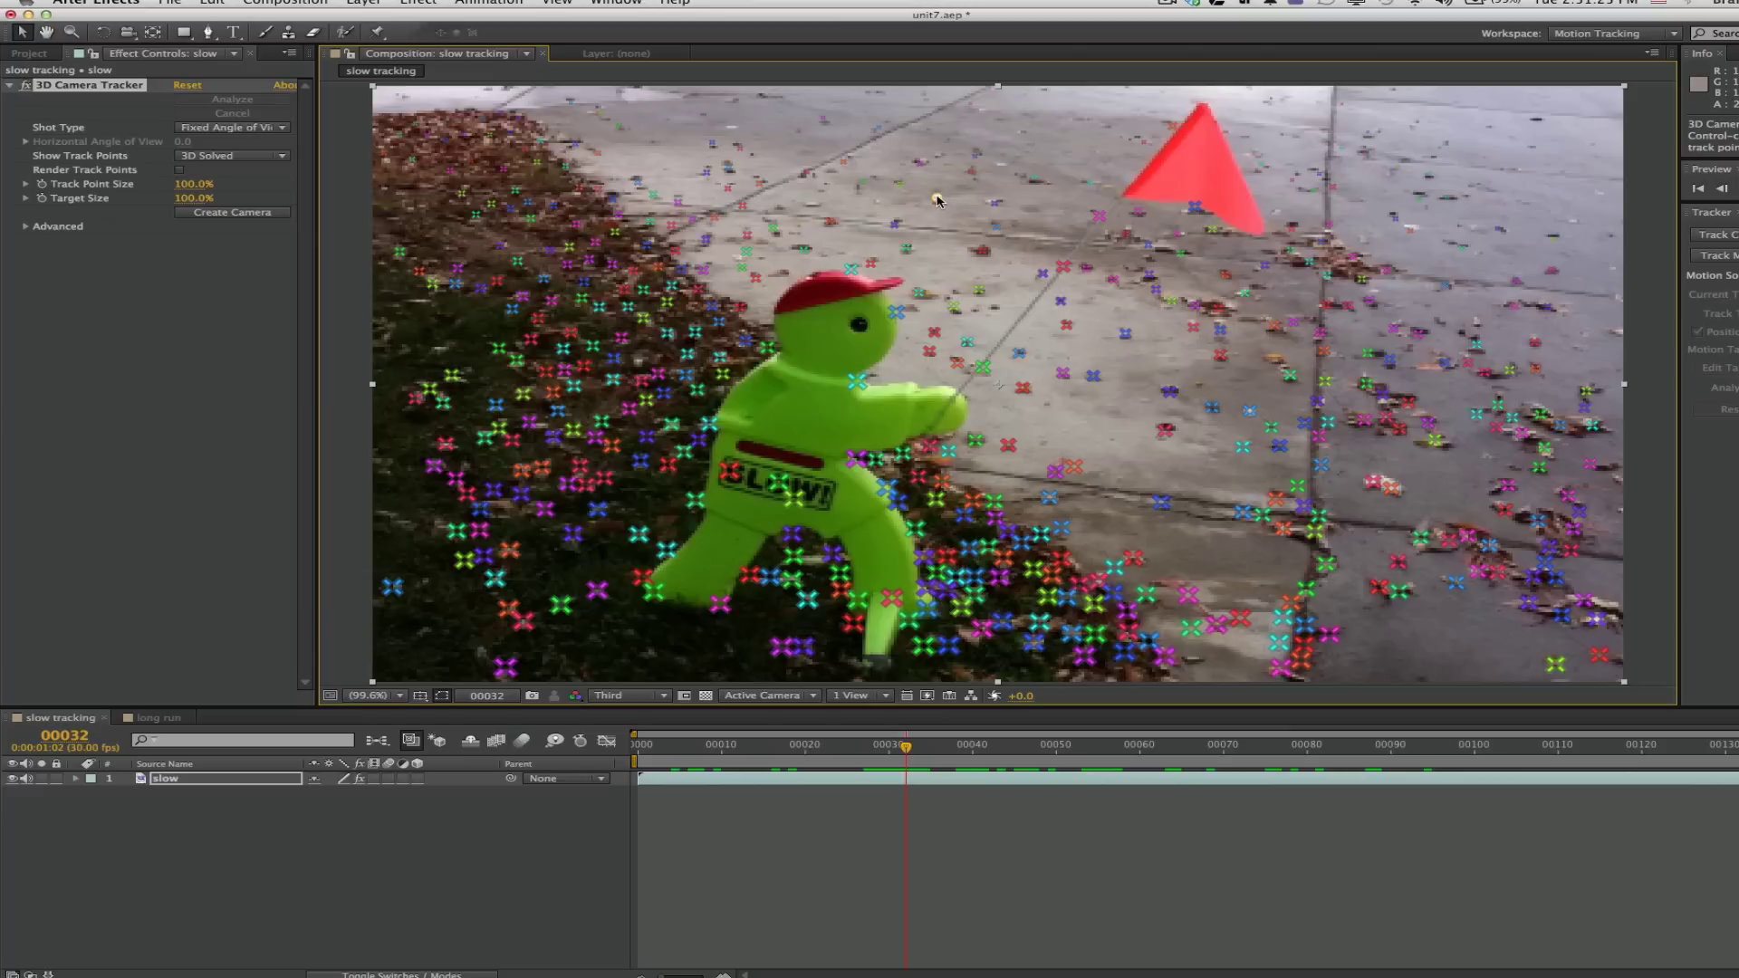
right_click(938, 198)
key(Escape)
Reselect sidewalk track points, settling on a three-point target.
mouse_move(841, 177)
mouse_down()
mouse_move(1044, 177)
mouse_move(865, 114)
mouse_move(840, 154)
mouse_up()
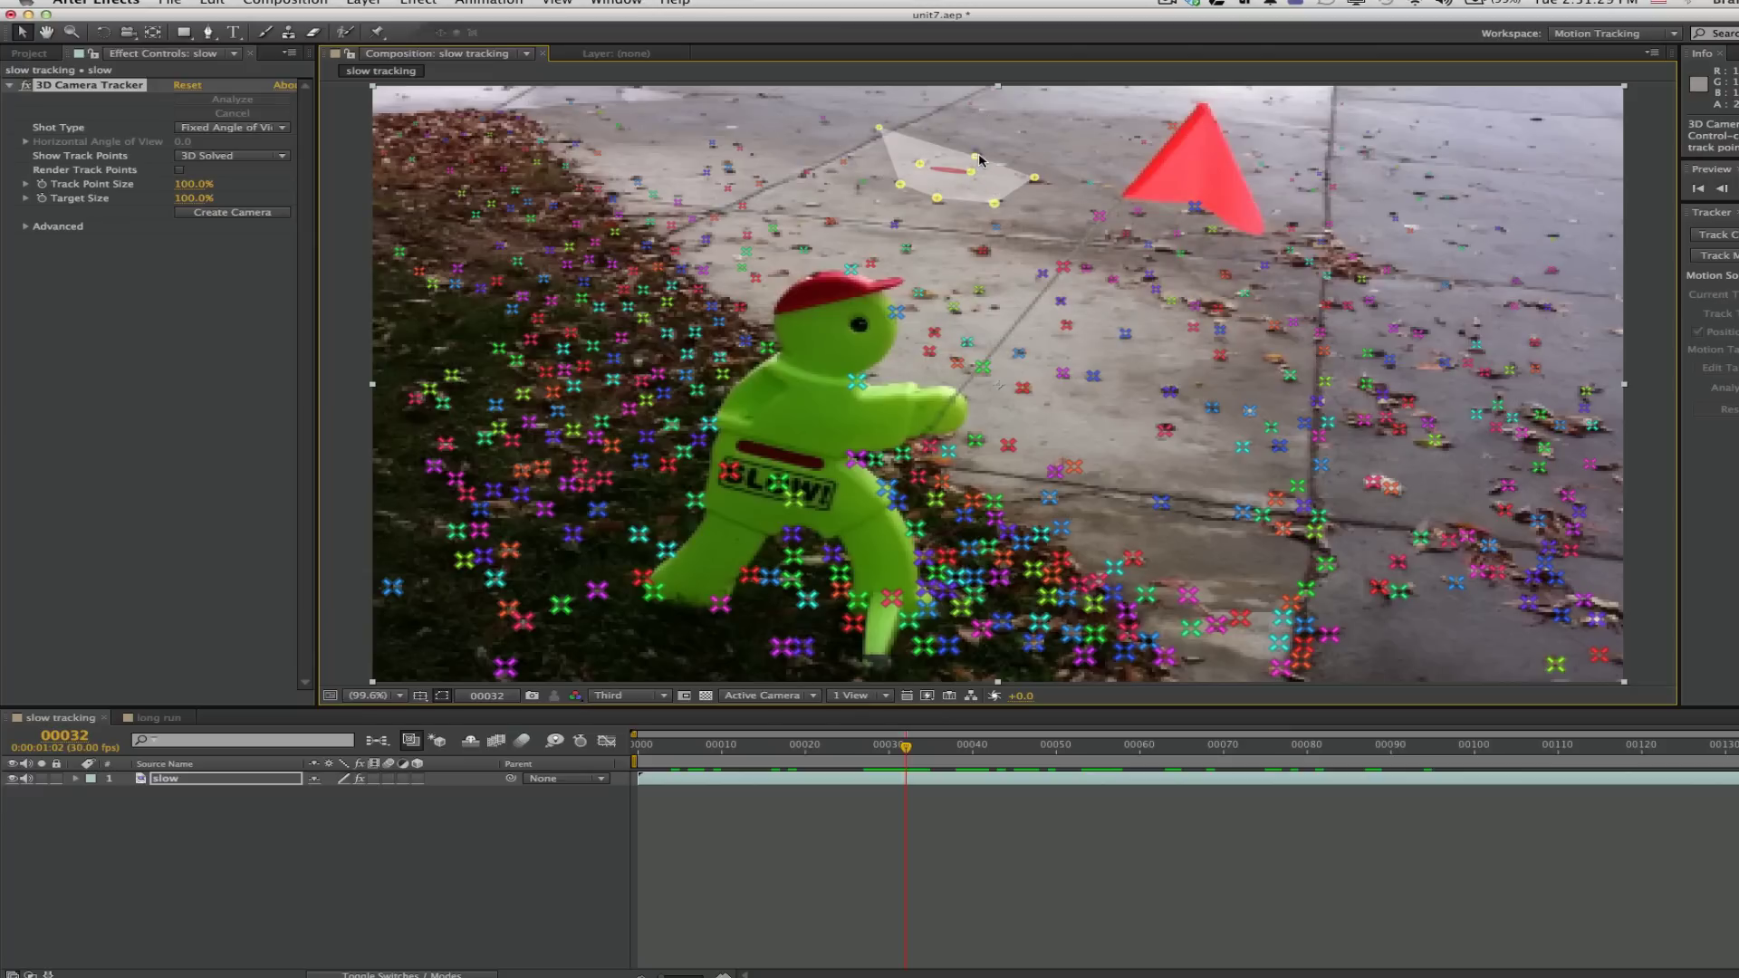
super+click(1035, 178)
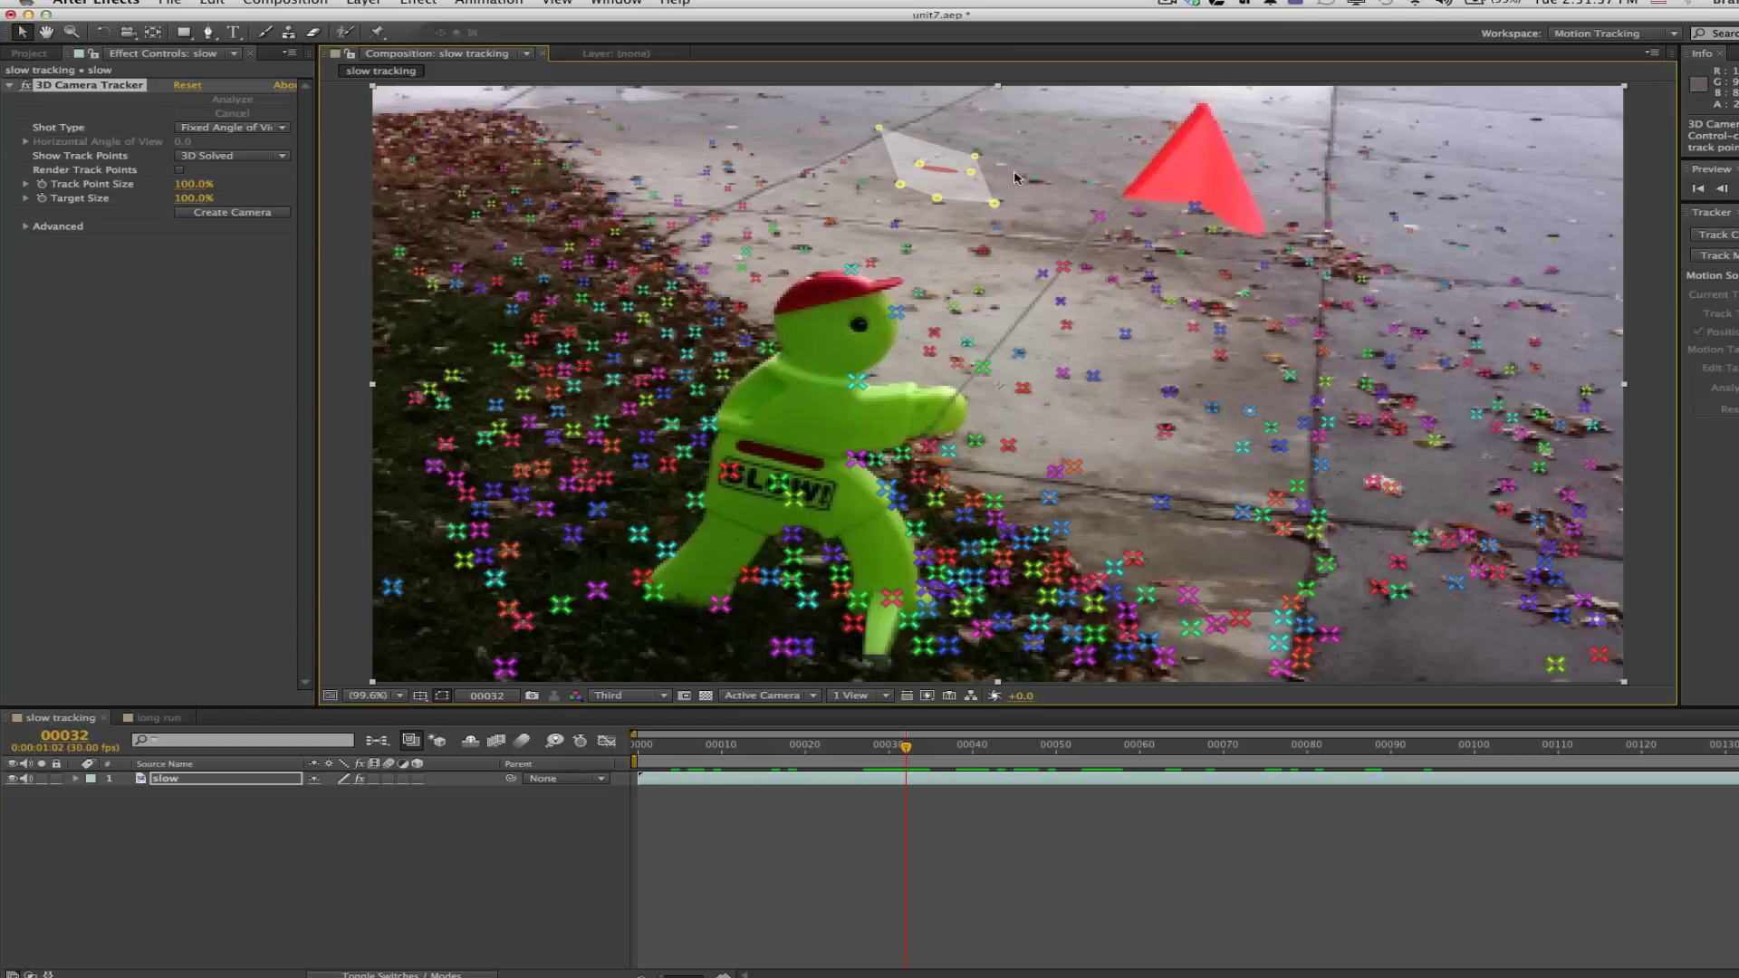
click(987, 188)
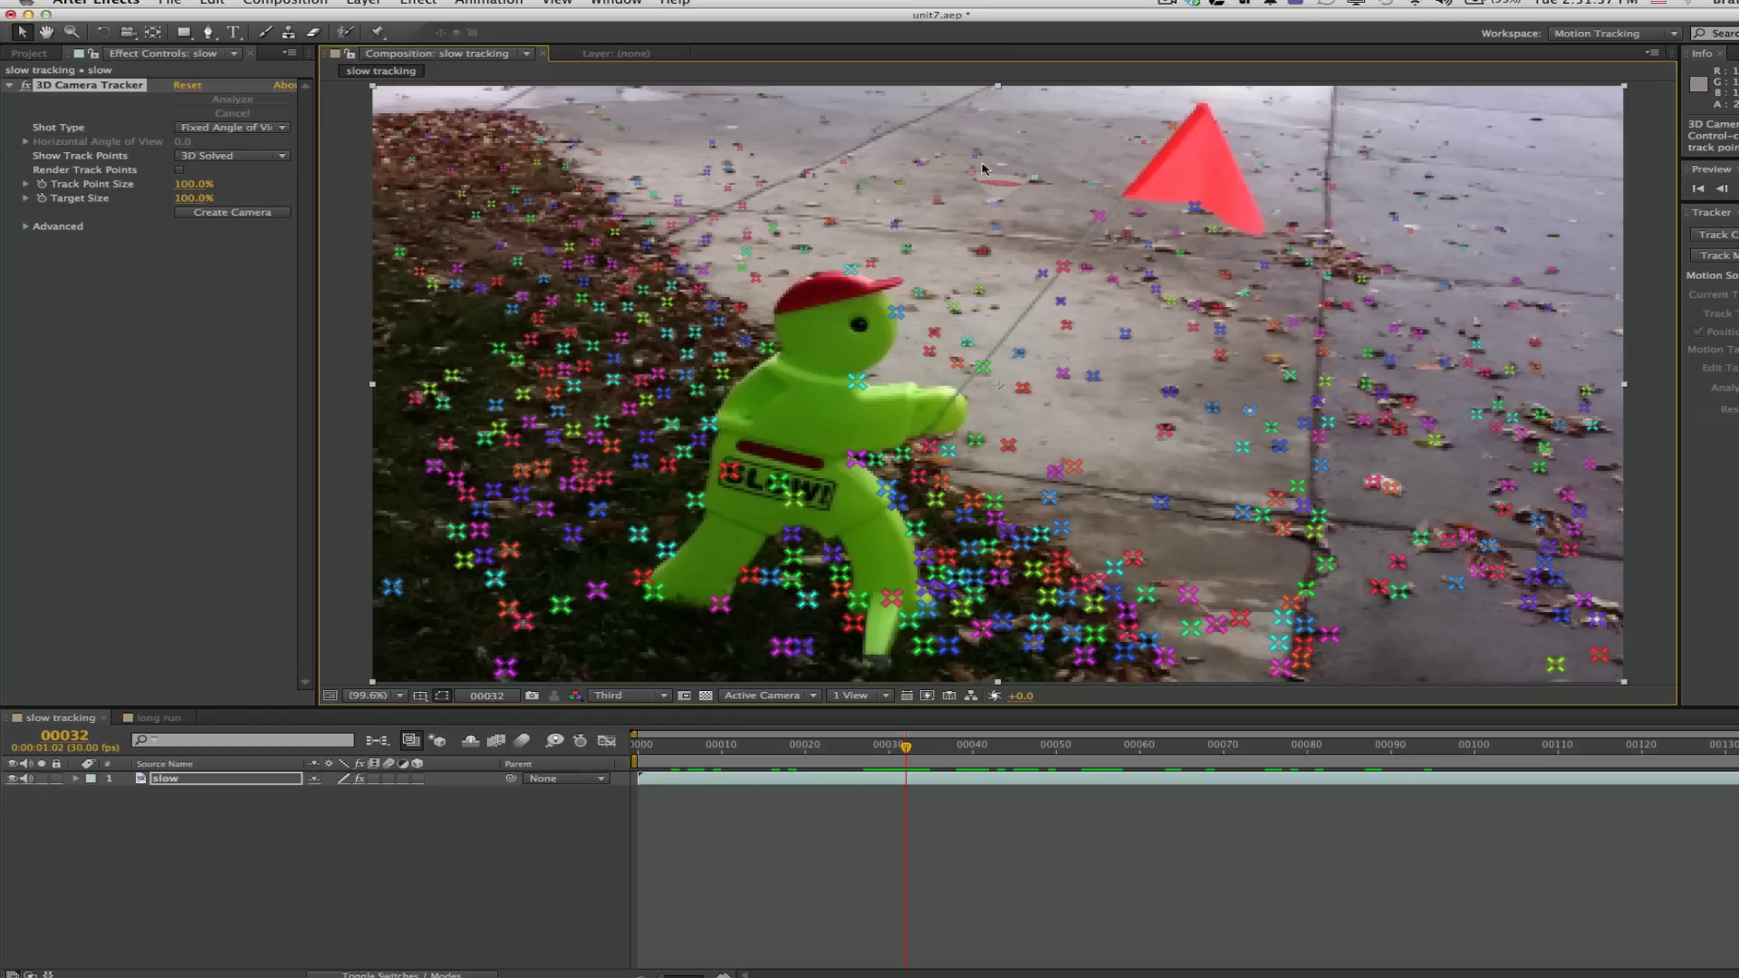
click(928, 195)
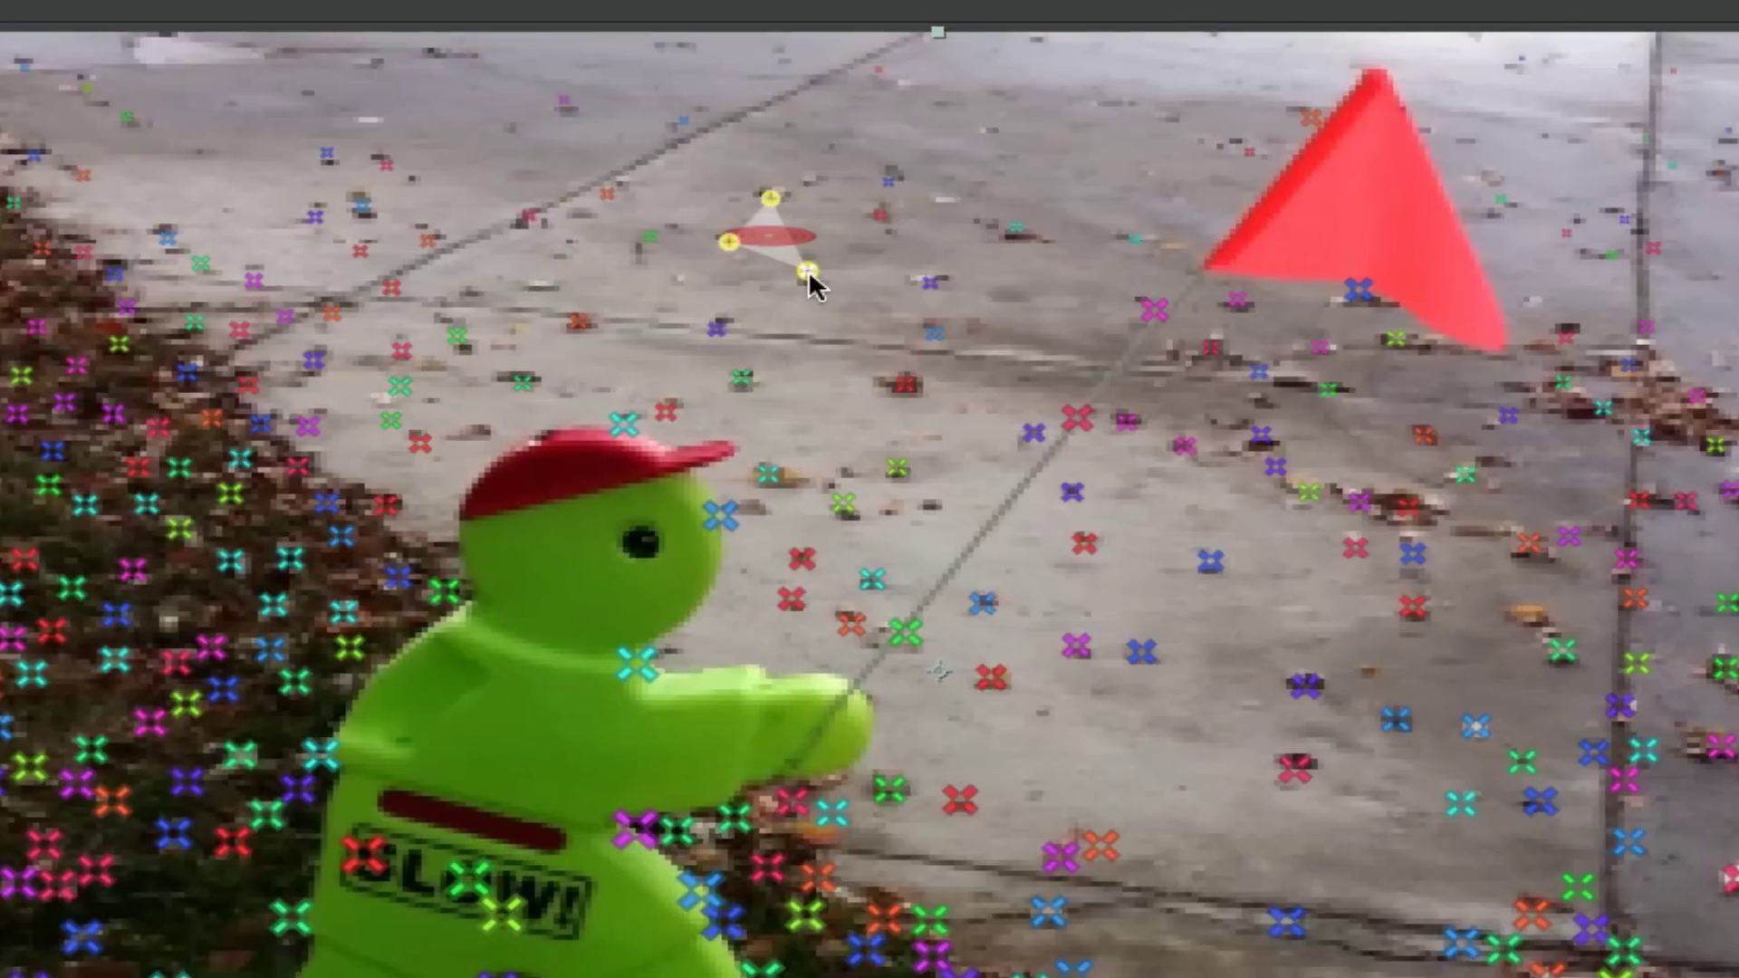
Create a Text layer and 3D Tracker Camera, then show the camera's Position, Orientation and Zoom keyframes.
right_click(919, 211)
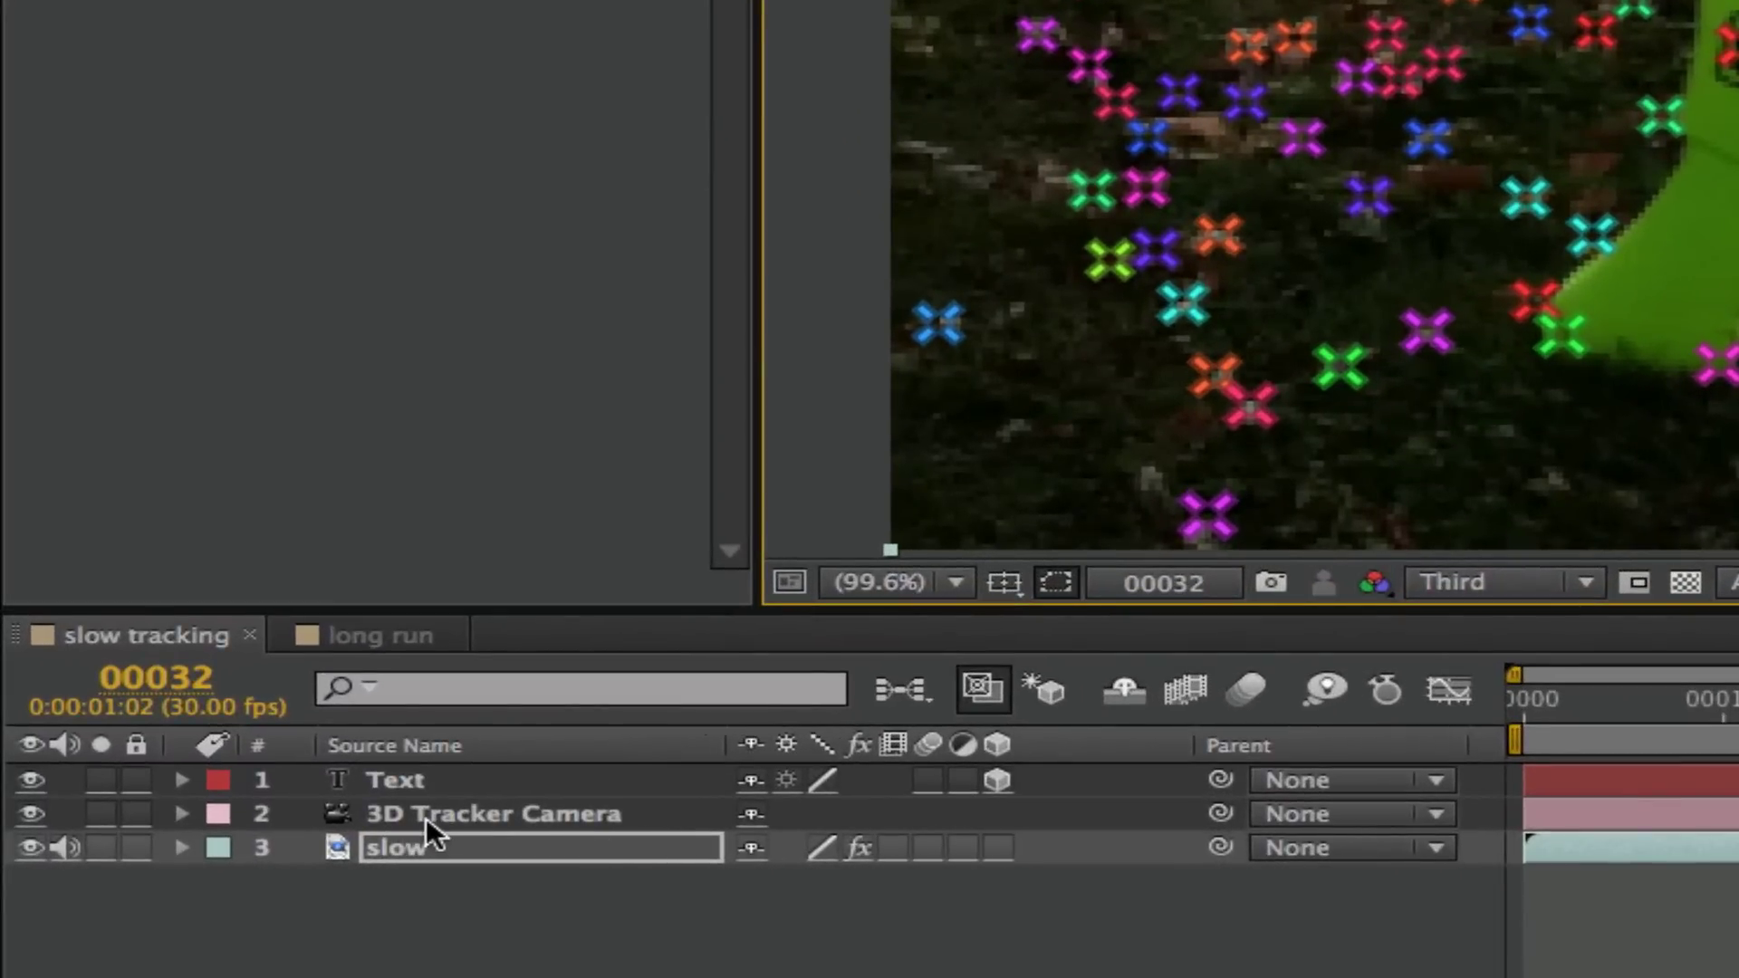
click(524, 927)
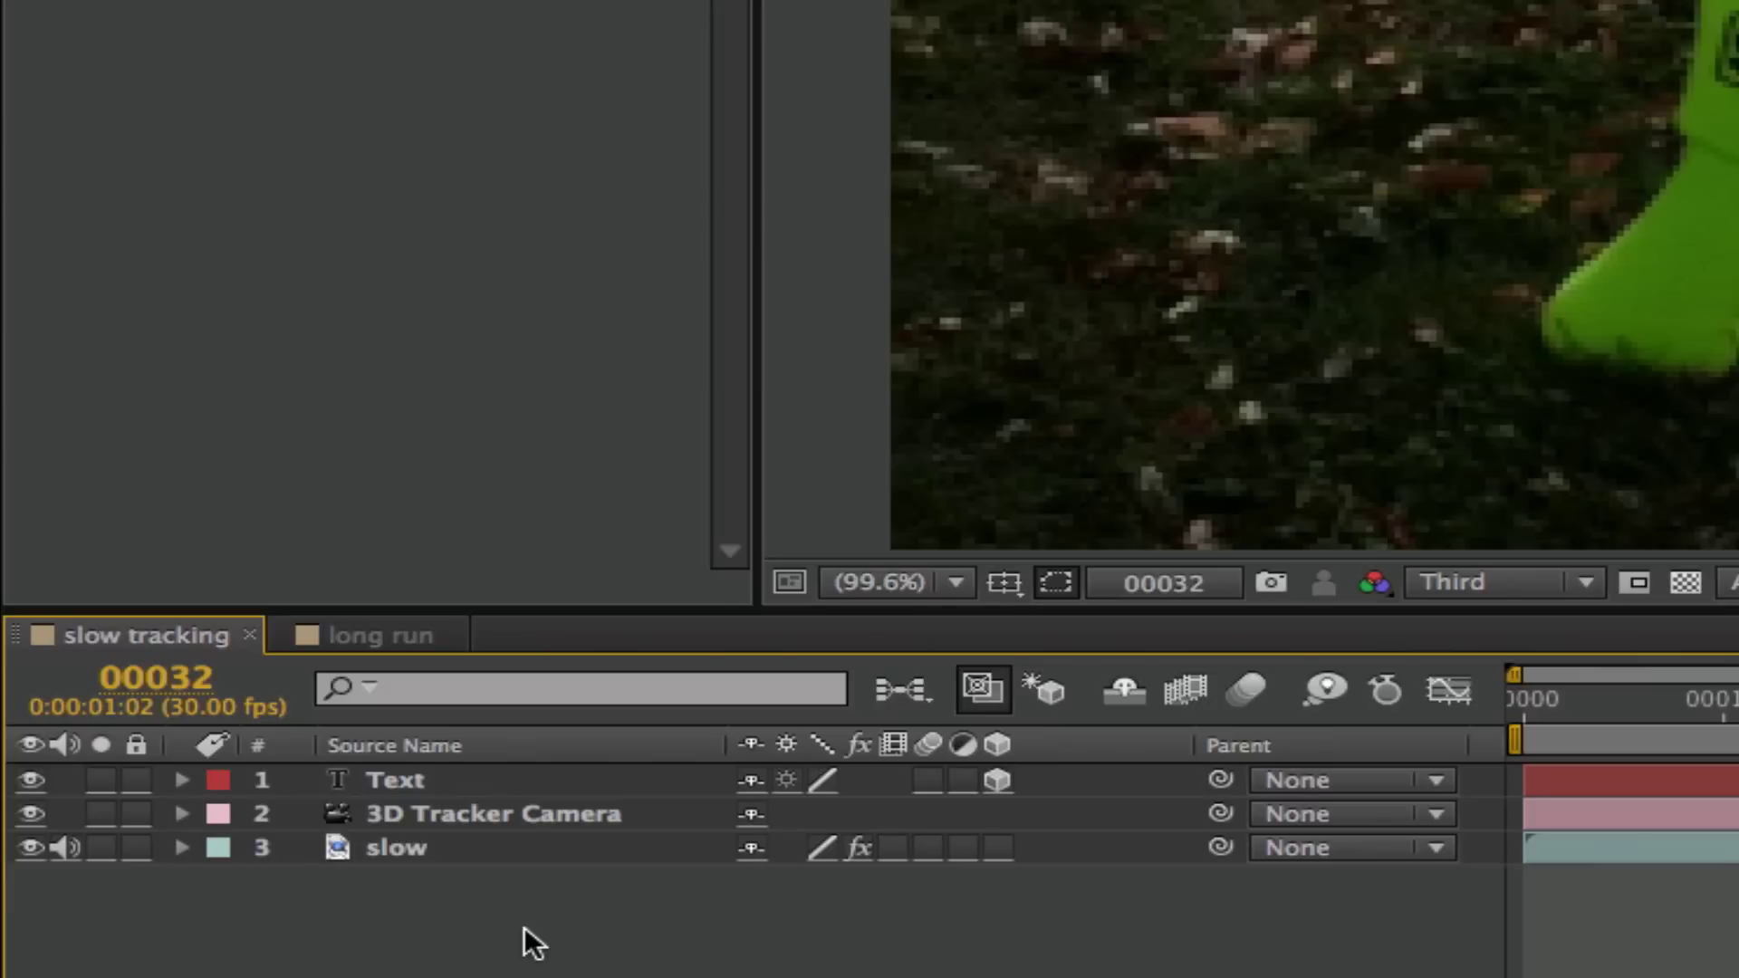
key(u)
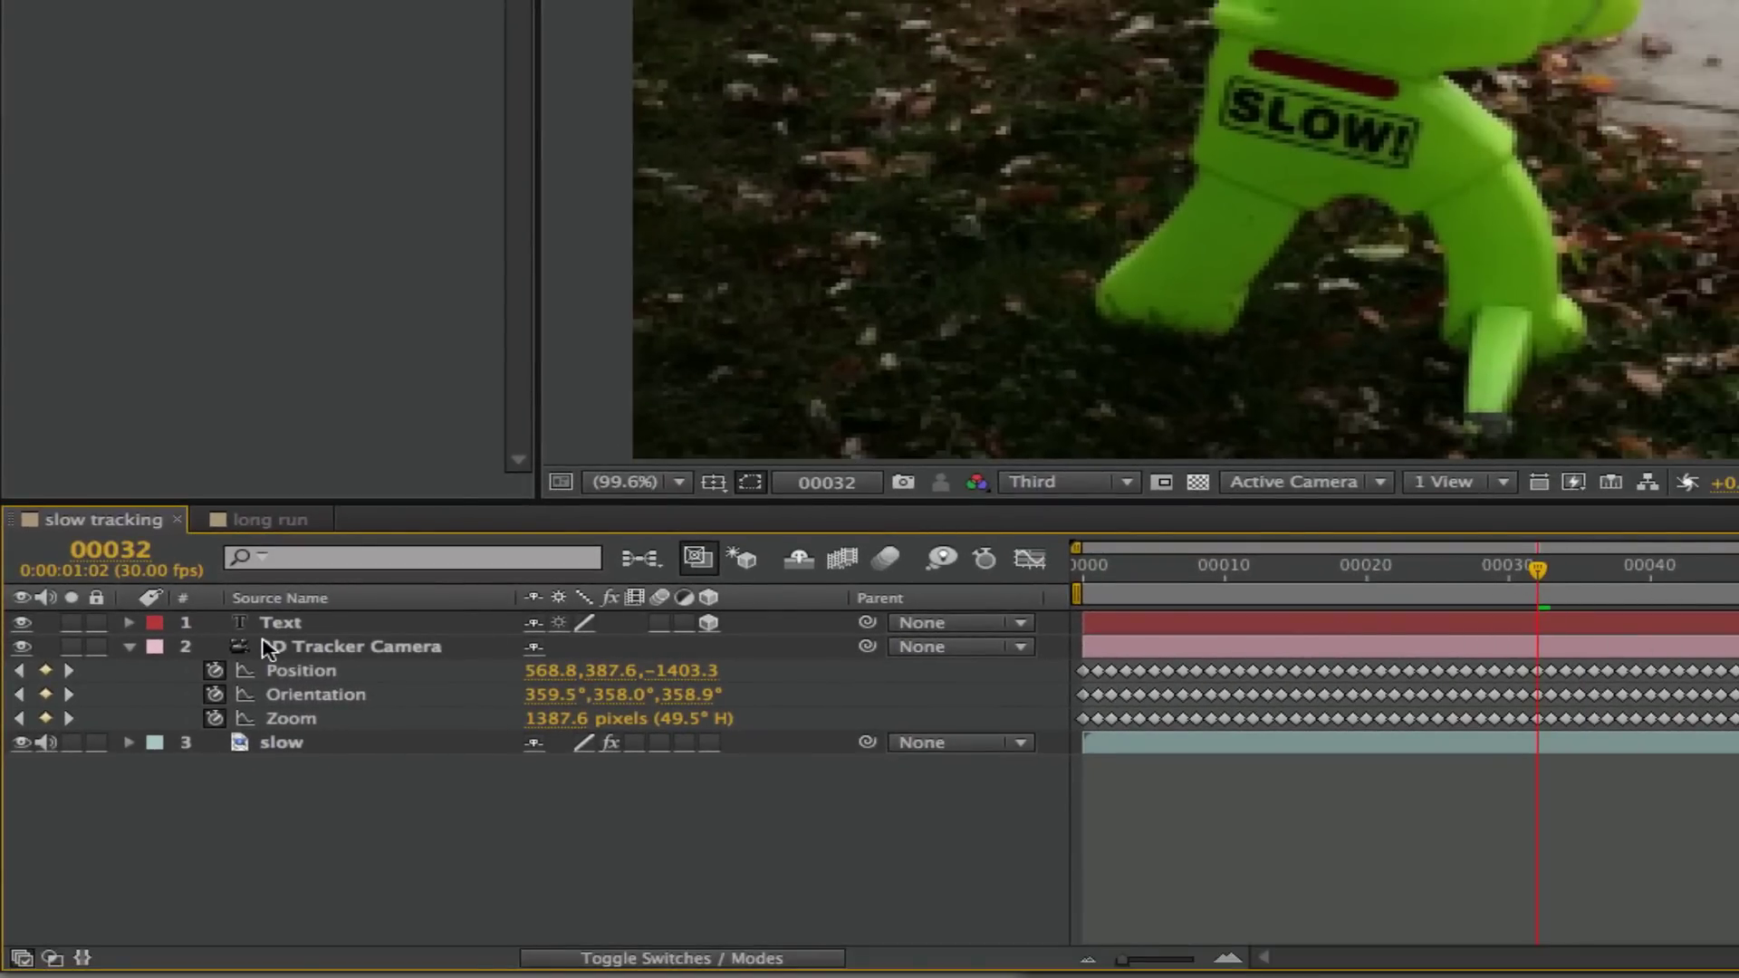
Expand the Text layer's Transform properties and set its X Rotation to exactly 90°.
click(300, 628)
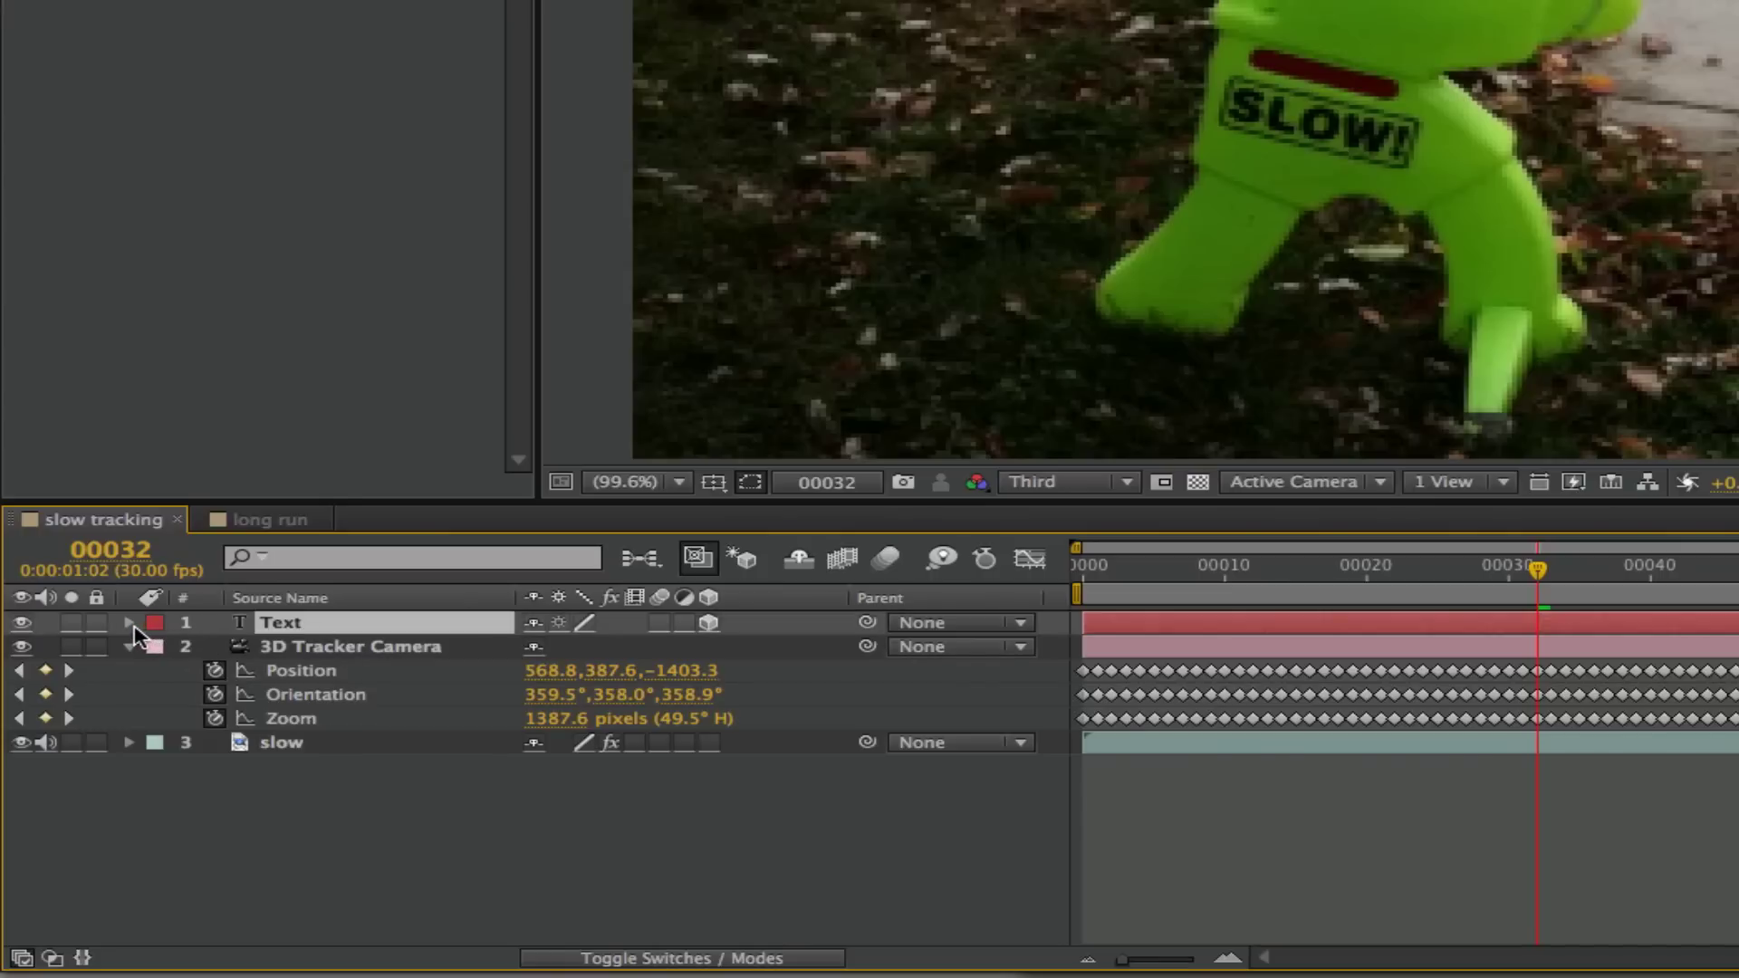
click(130, 623)
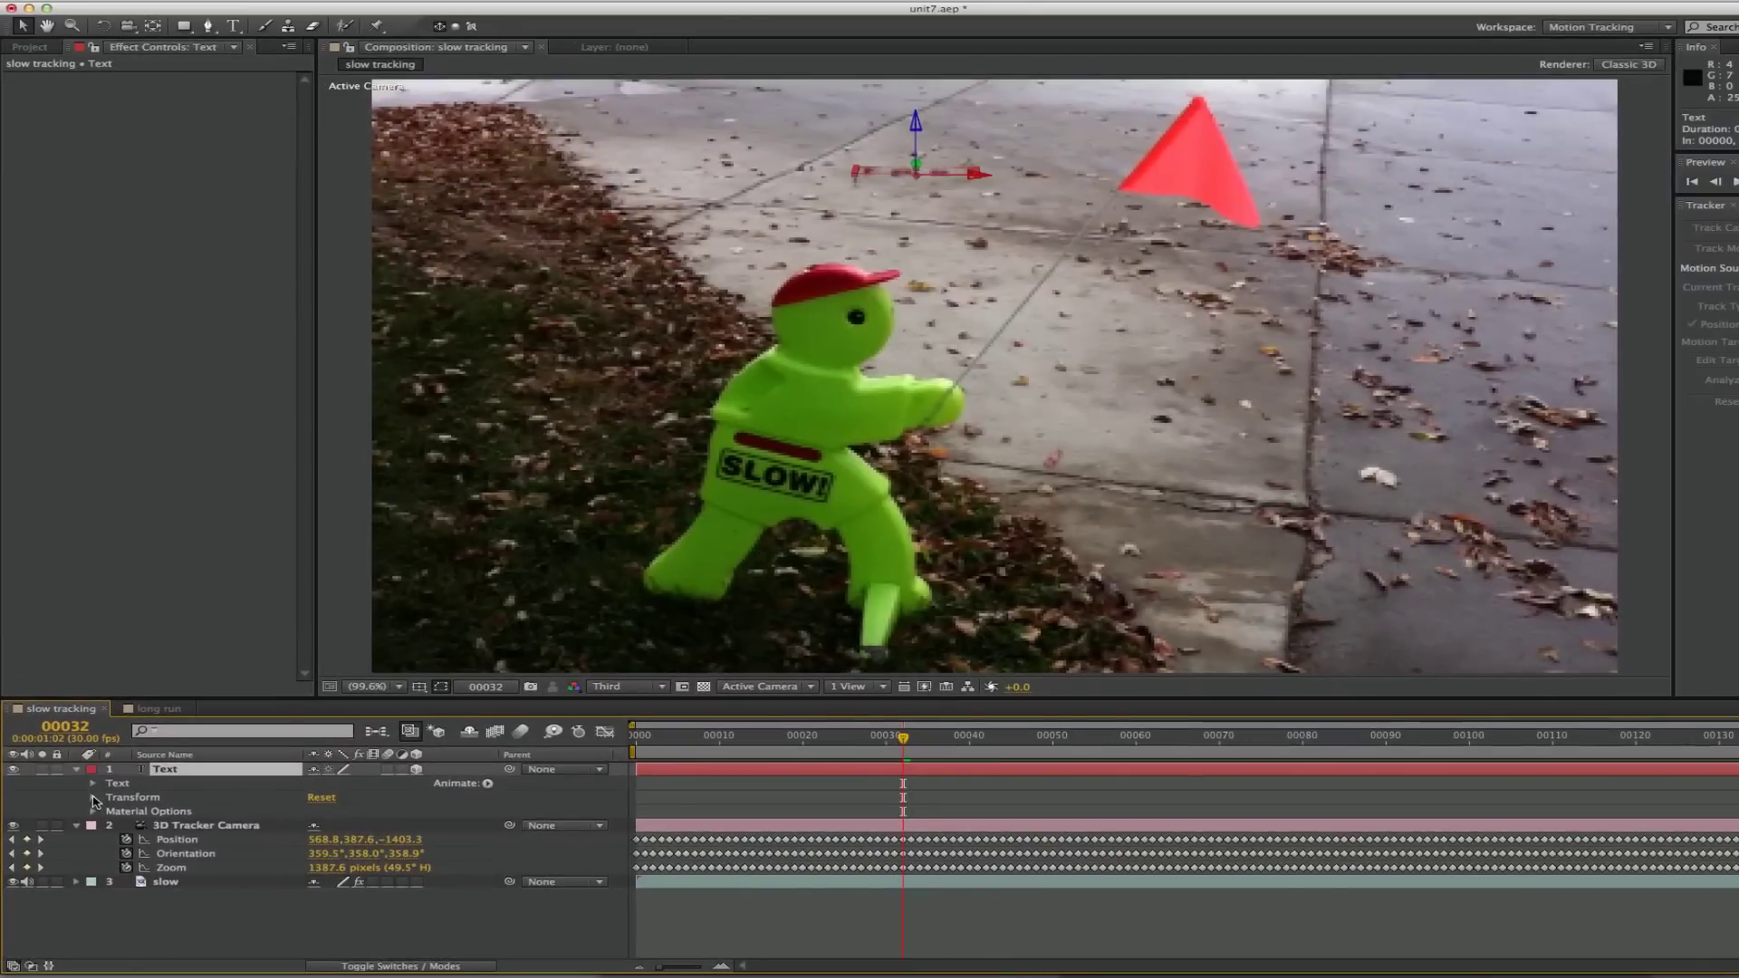
click(157, 671)
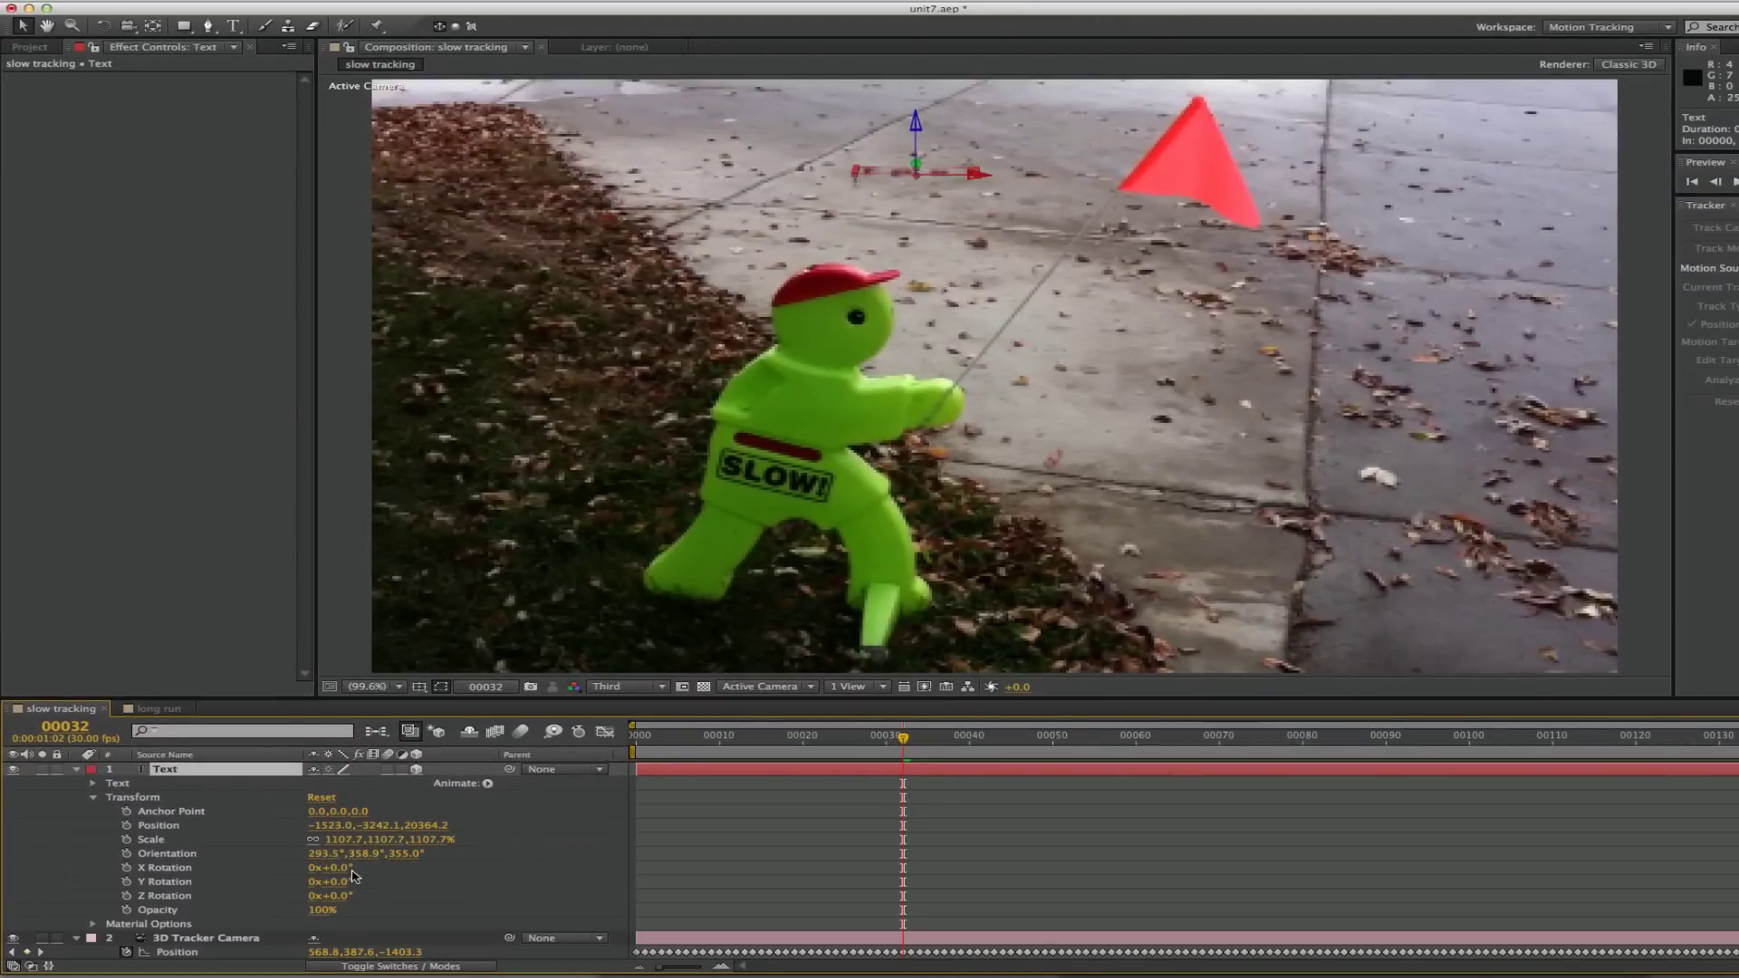
drag(347, 873, 405, 872)
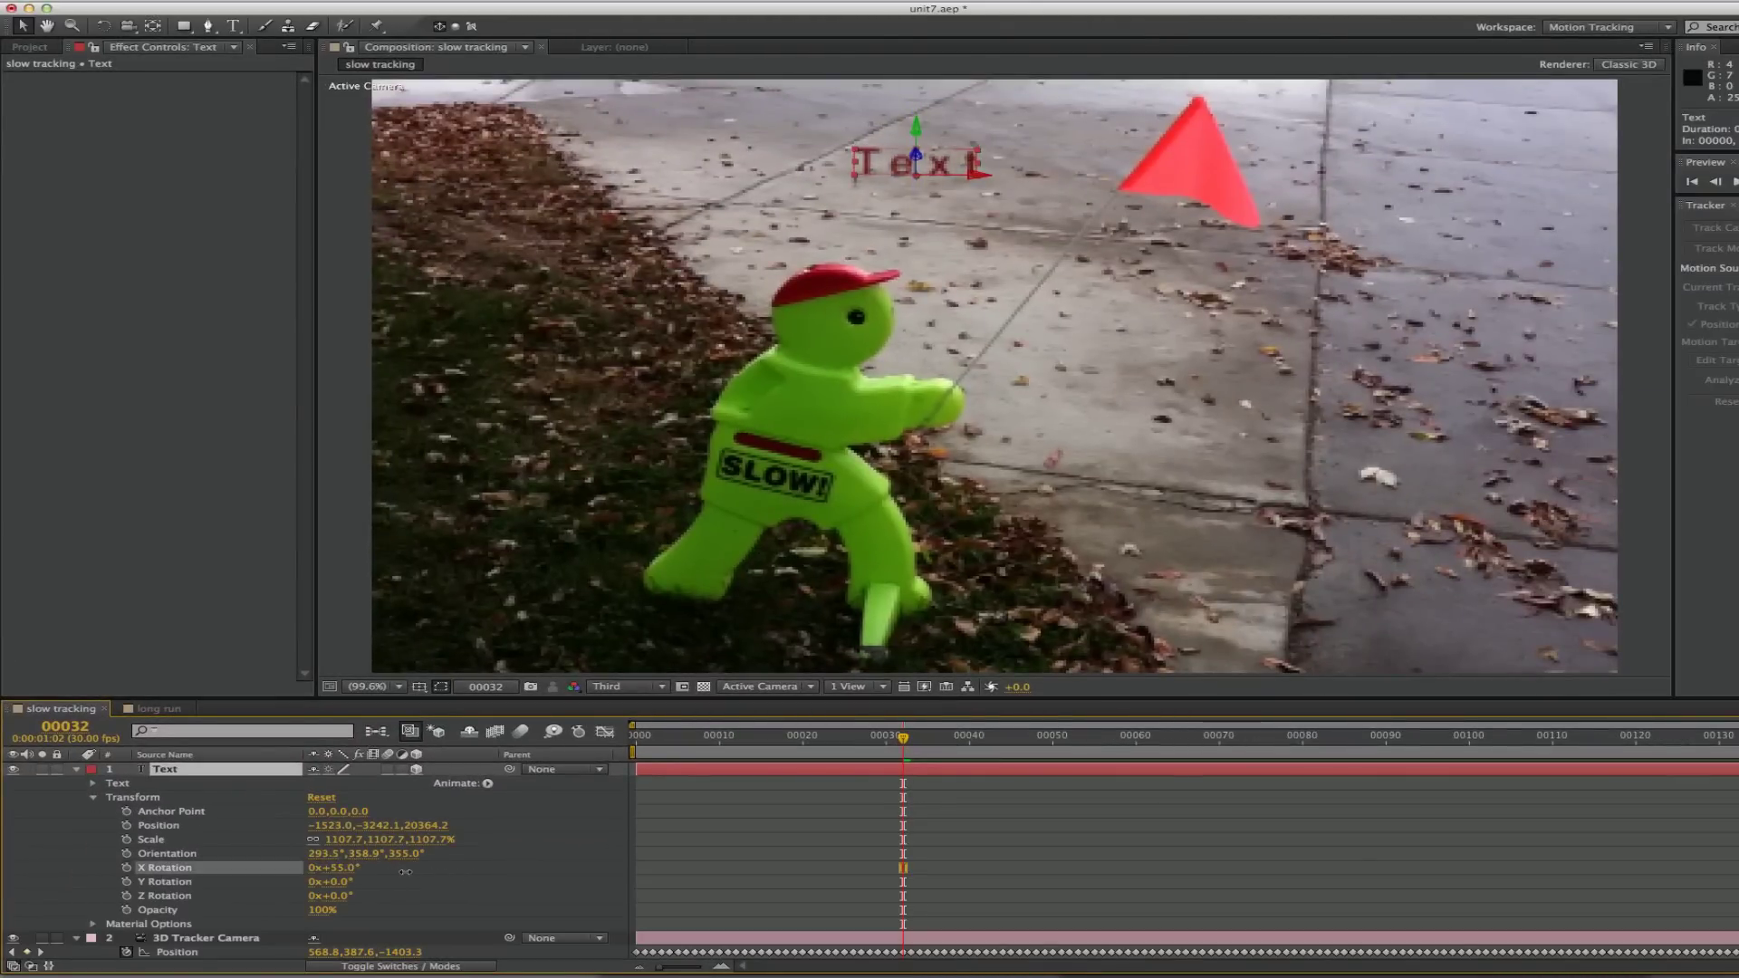
click(352, 872)
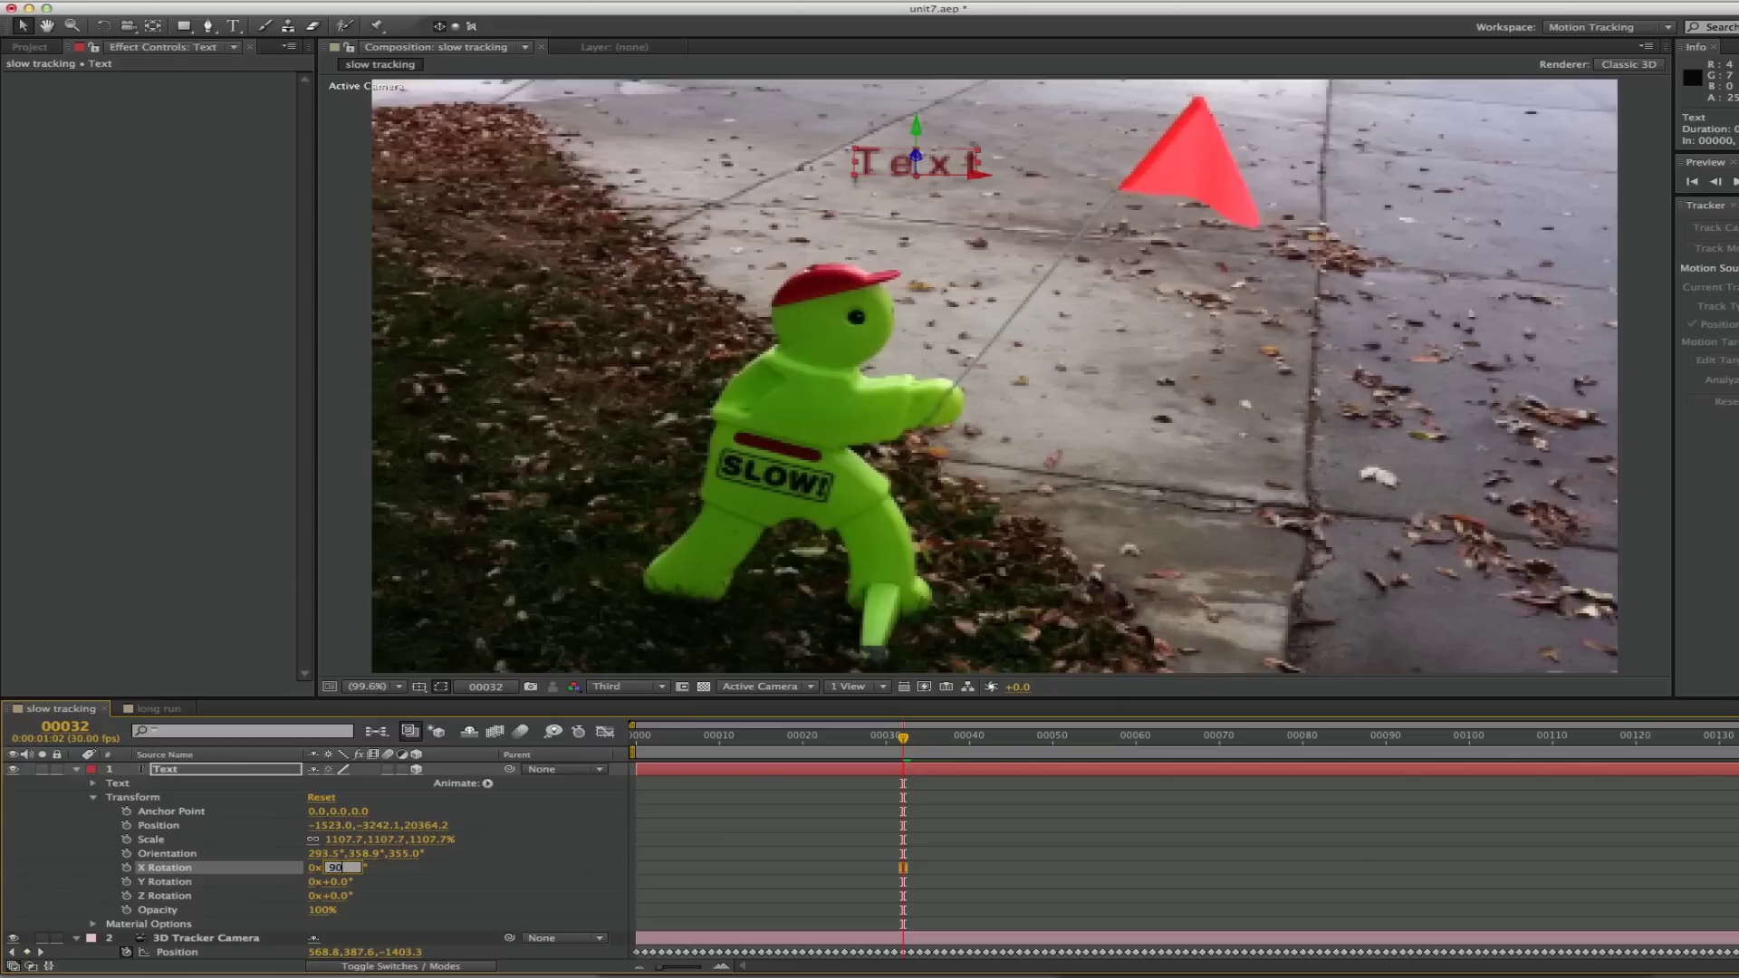
key(Return)
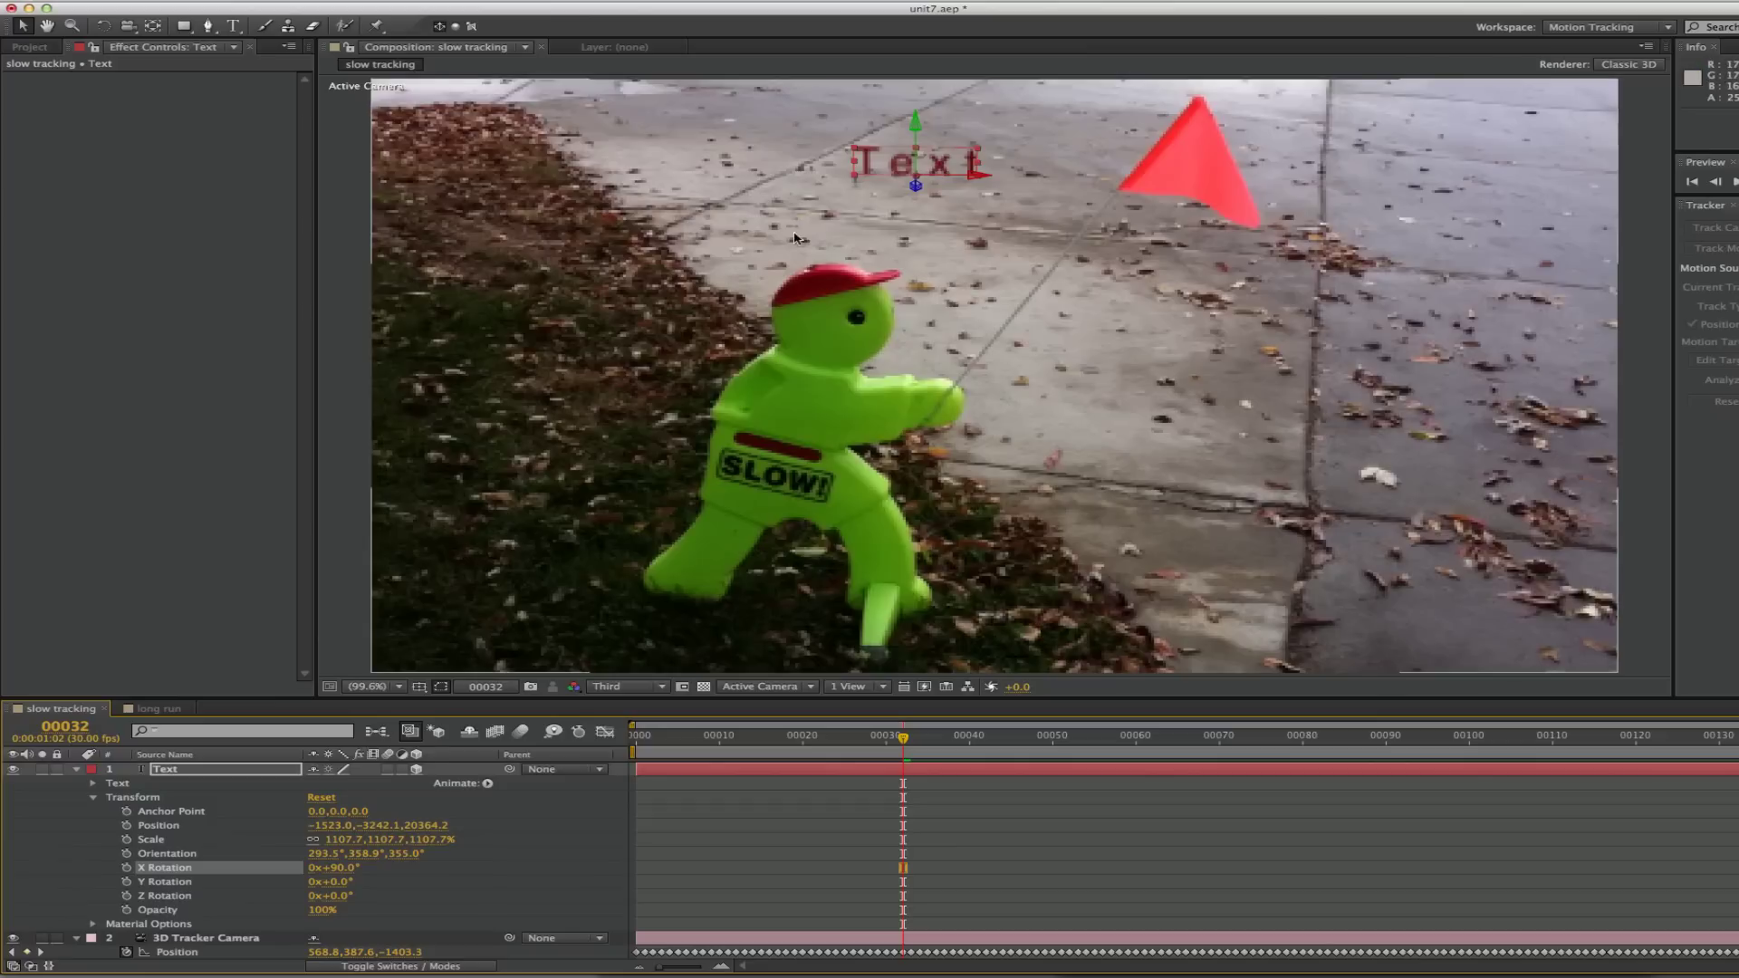
Replace the placeholder text with 'SLOW'.
click(900, 165)
double_click(900, 166)
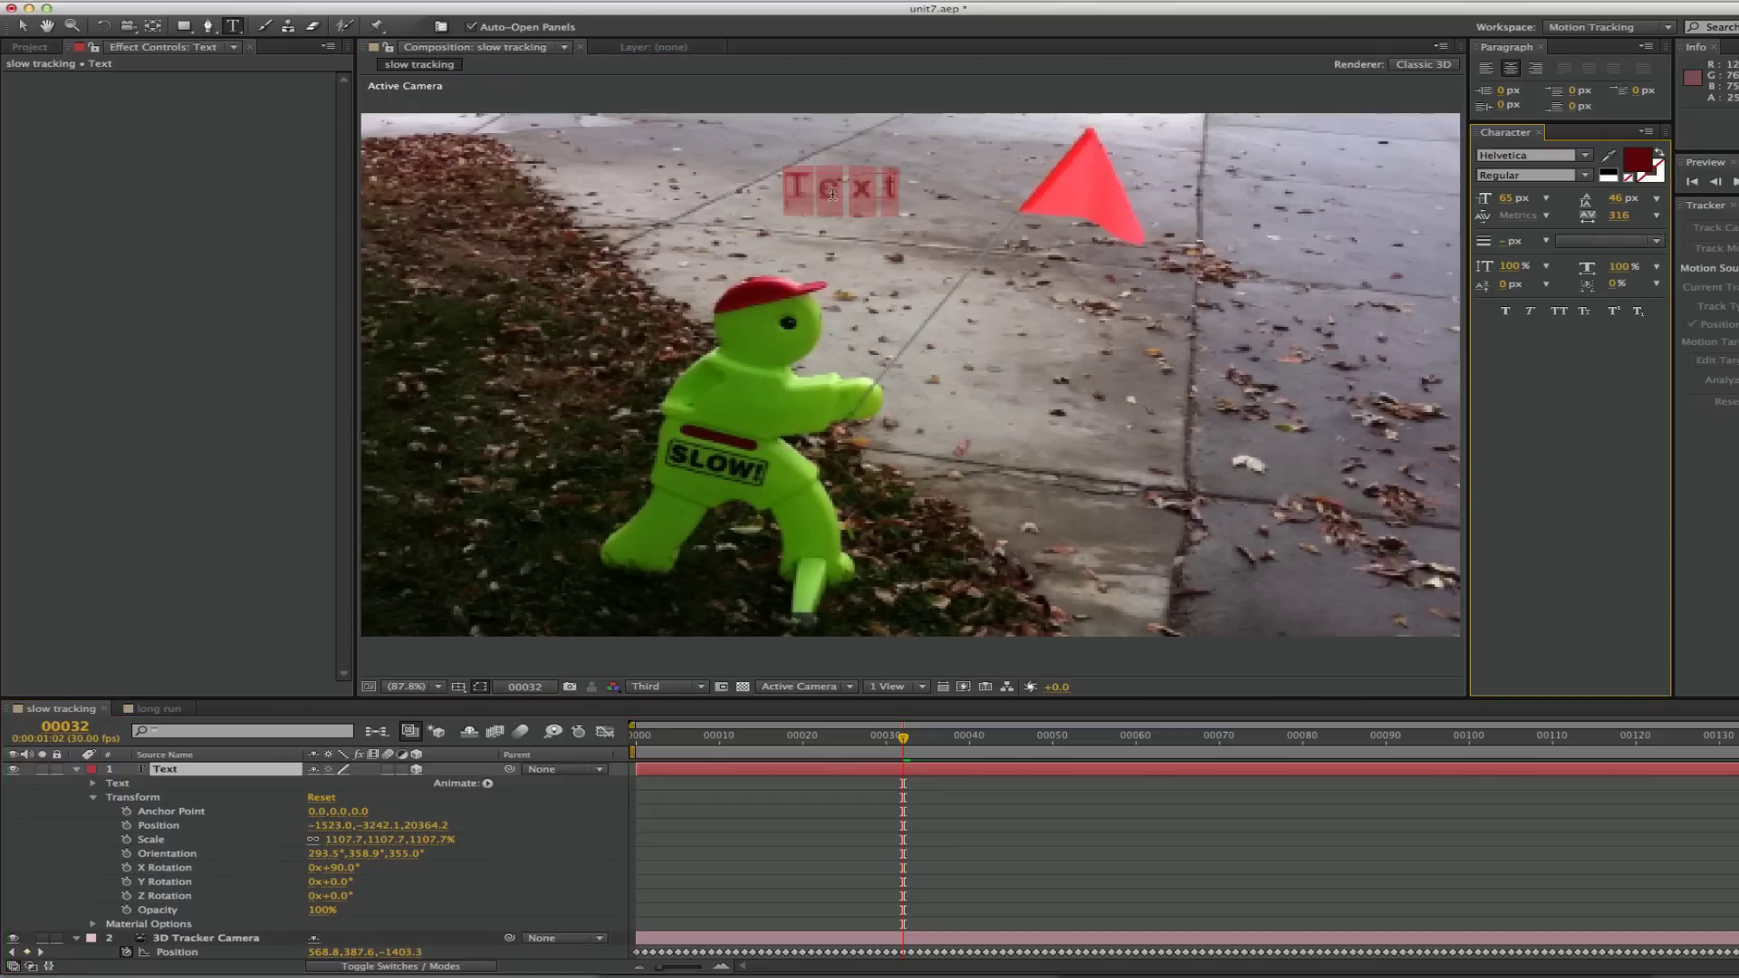
text(LOW)
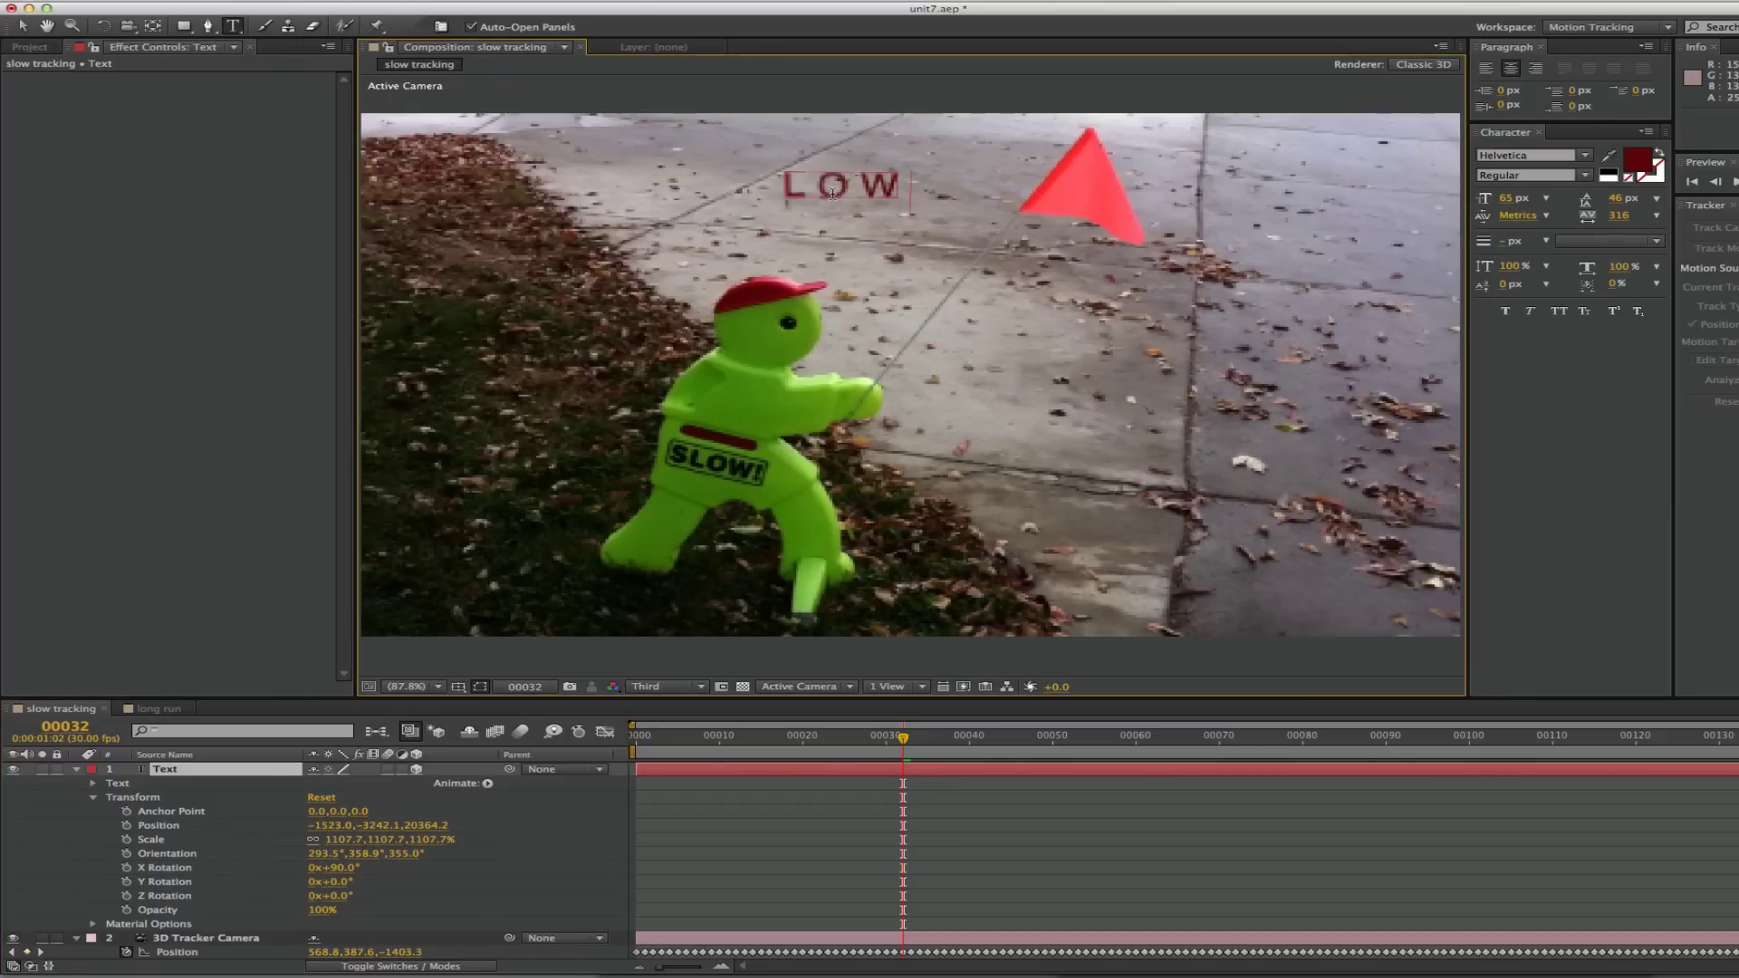
key(BackSpace)
key(BackSpace)
key(BackSpace)
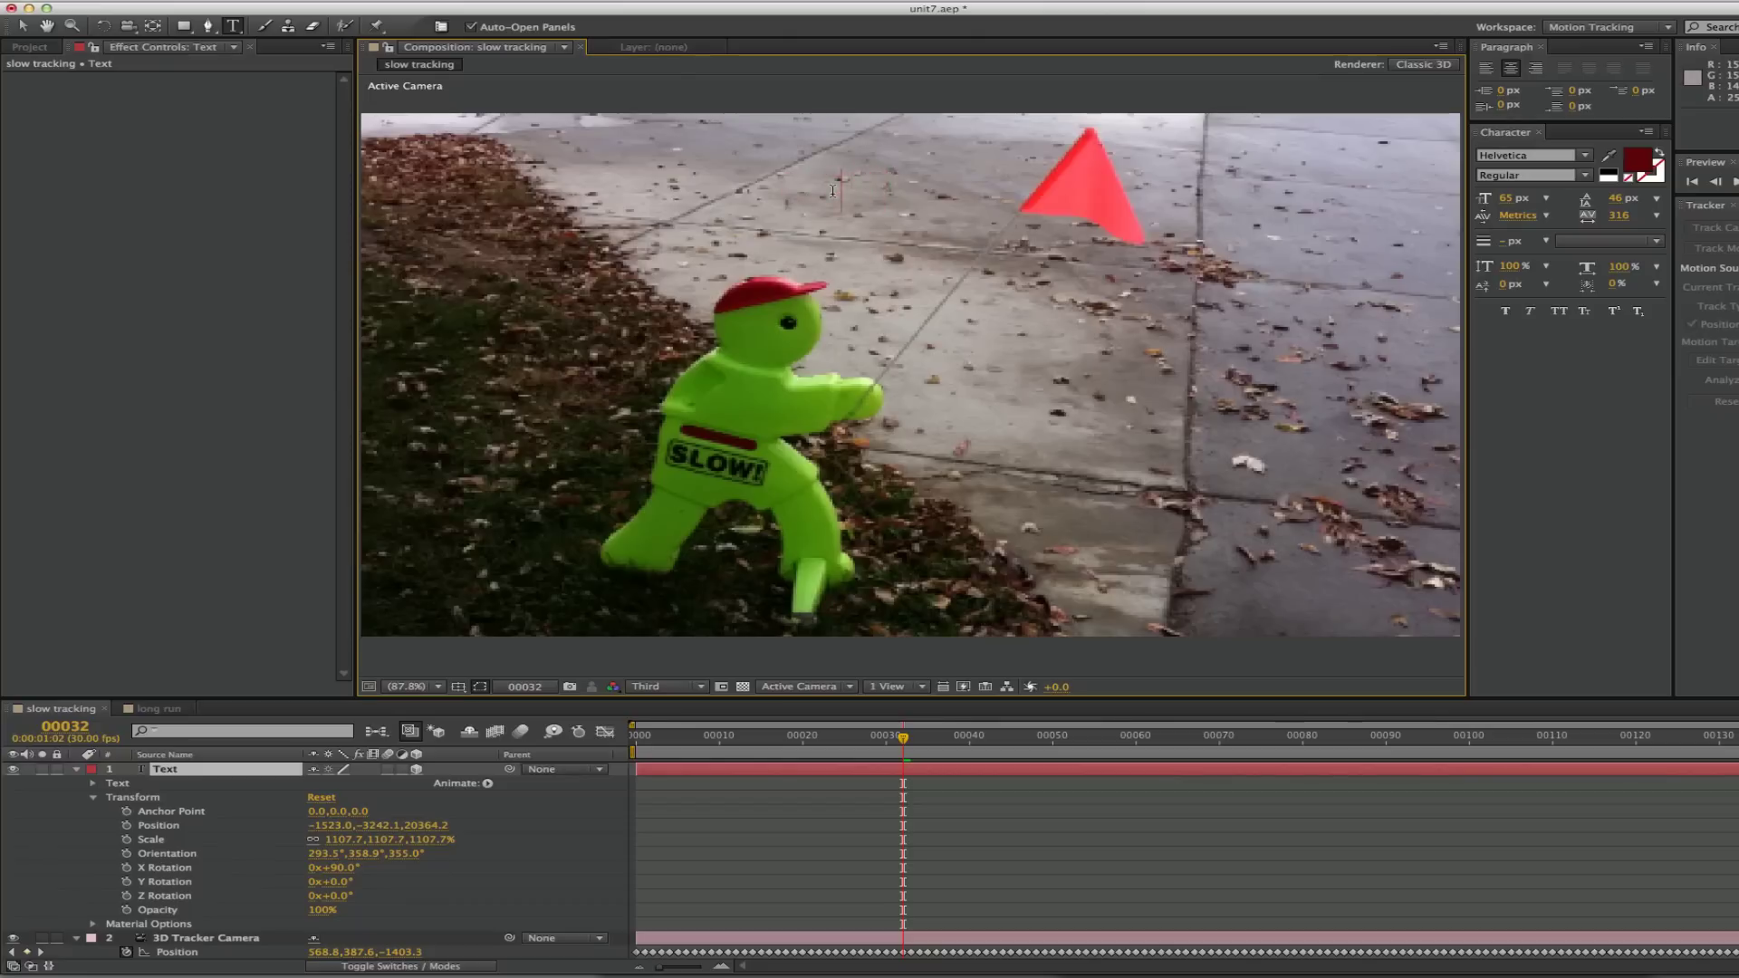
text(SLOW)
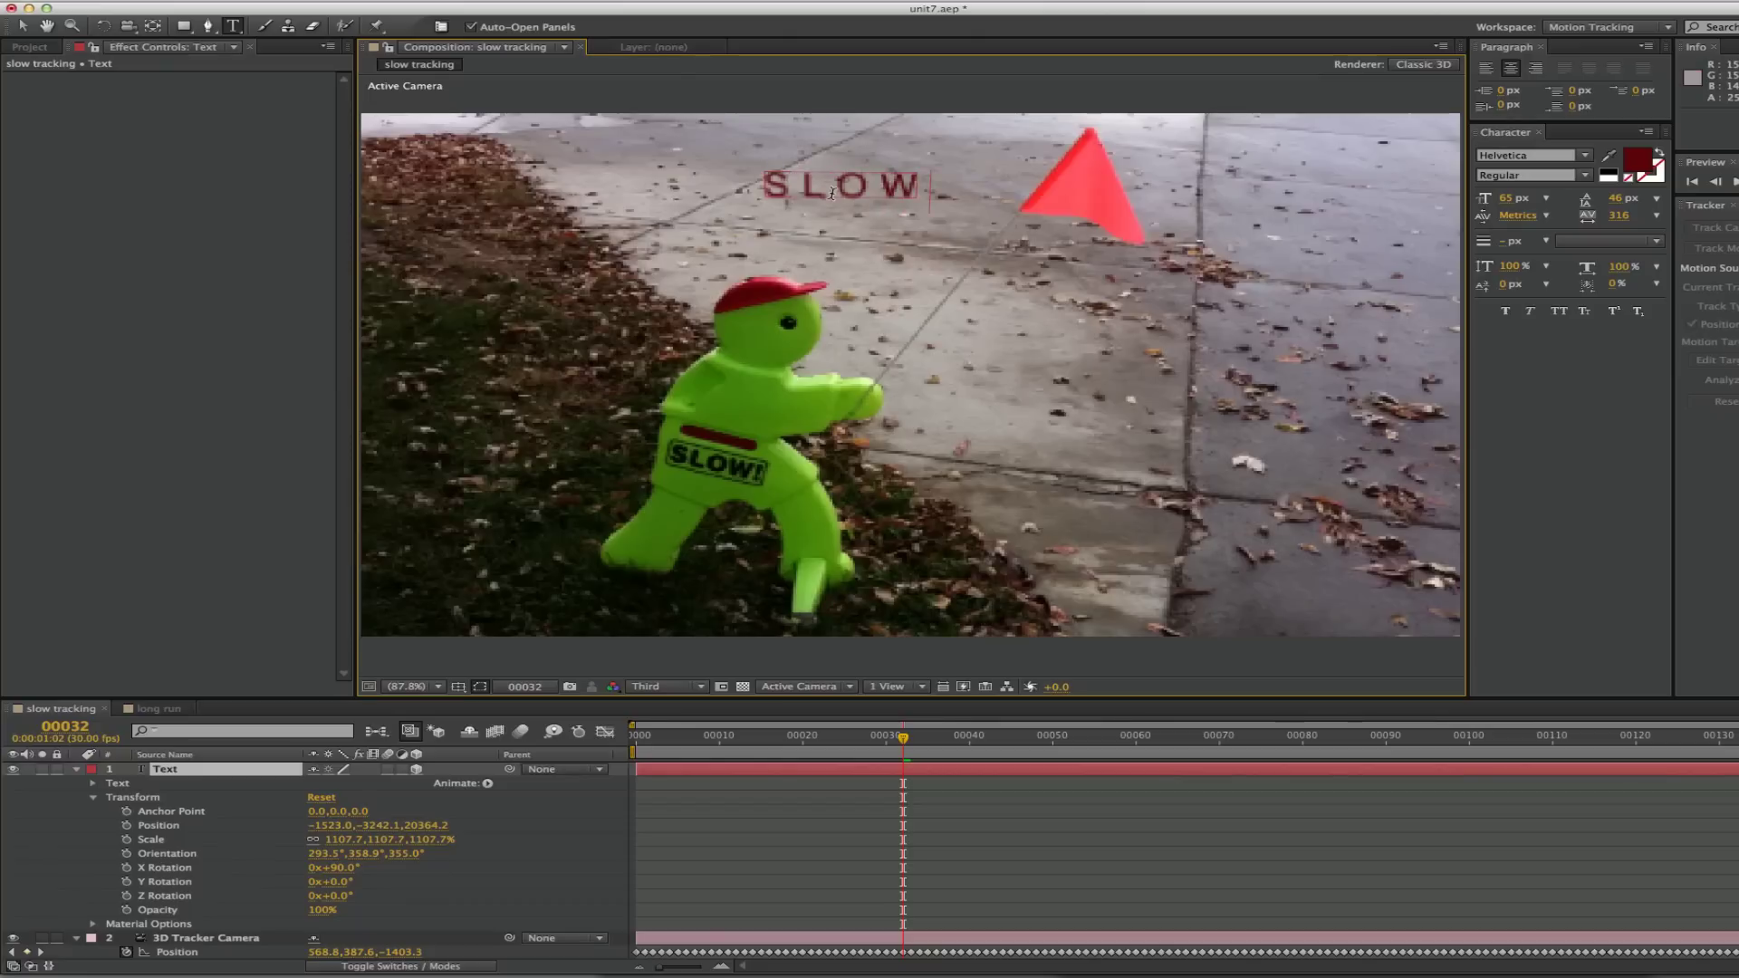
Colour SLOW with the red sampled from the sign's cap and enlarge its font size.
double_click(845, 186)
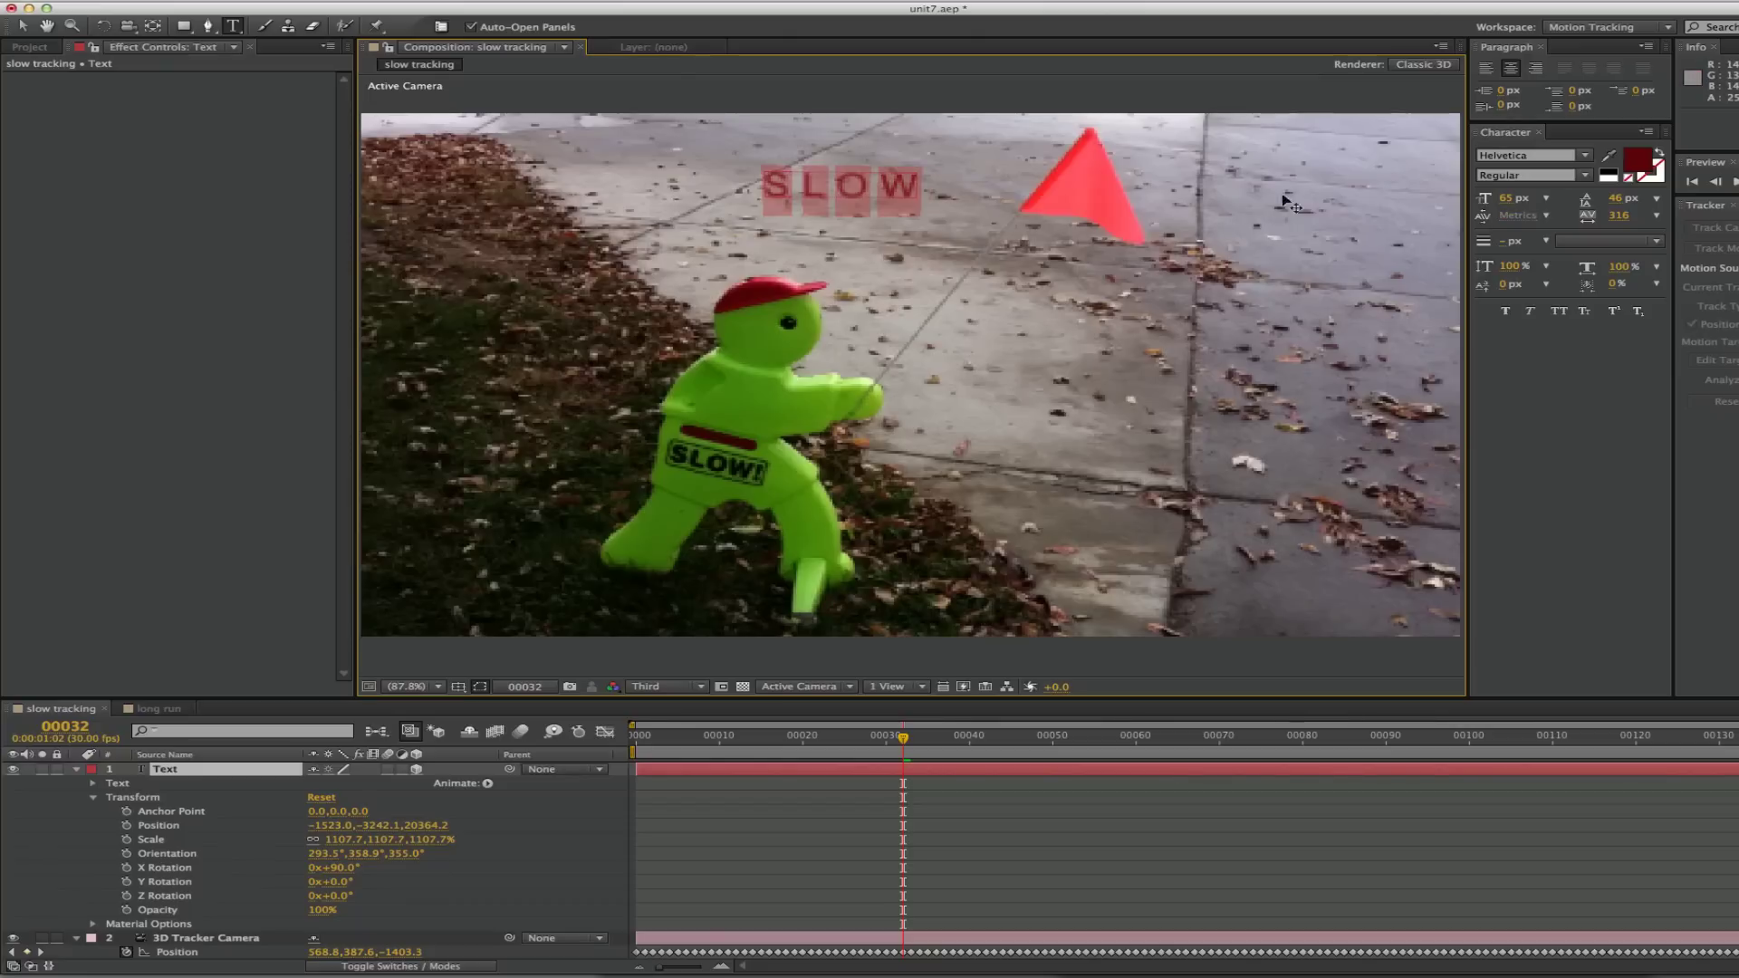
click(1609, 155)
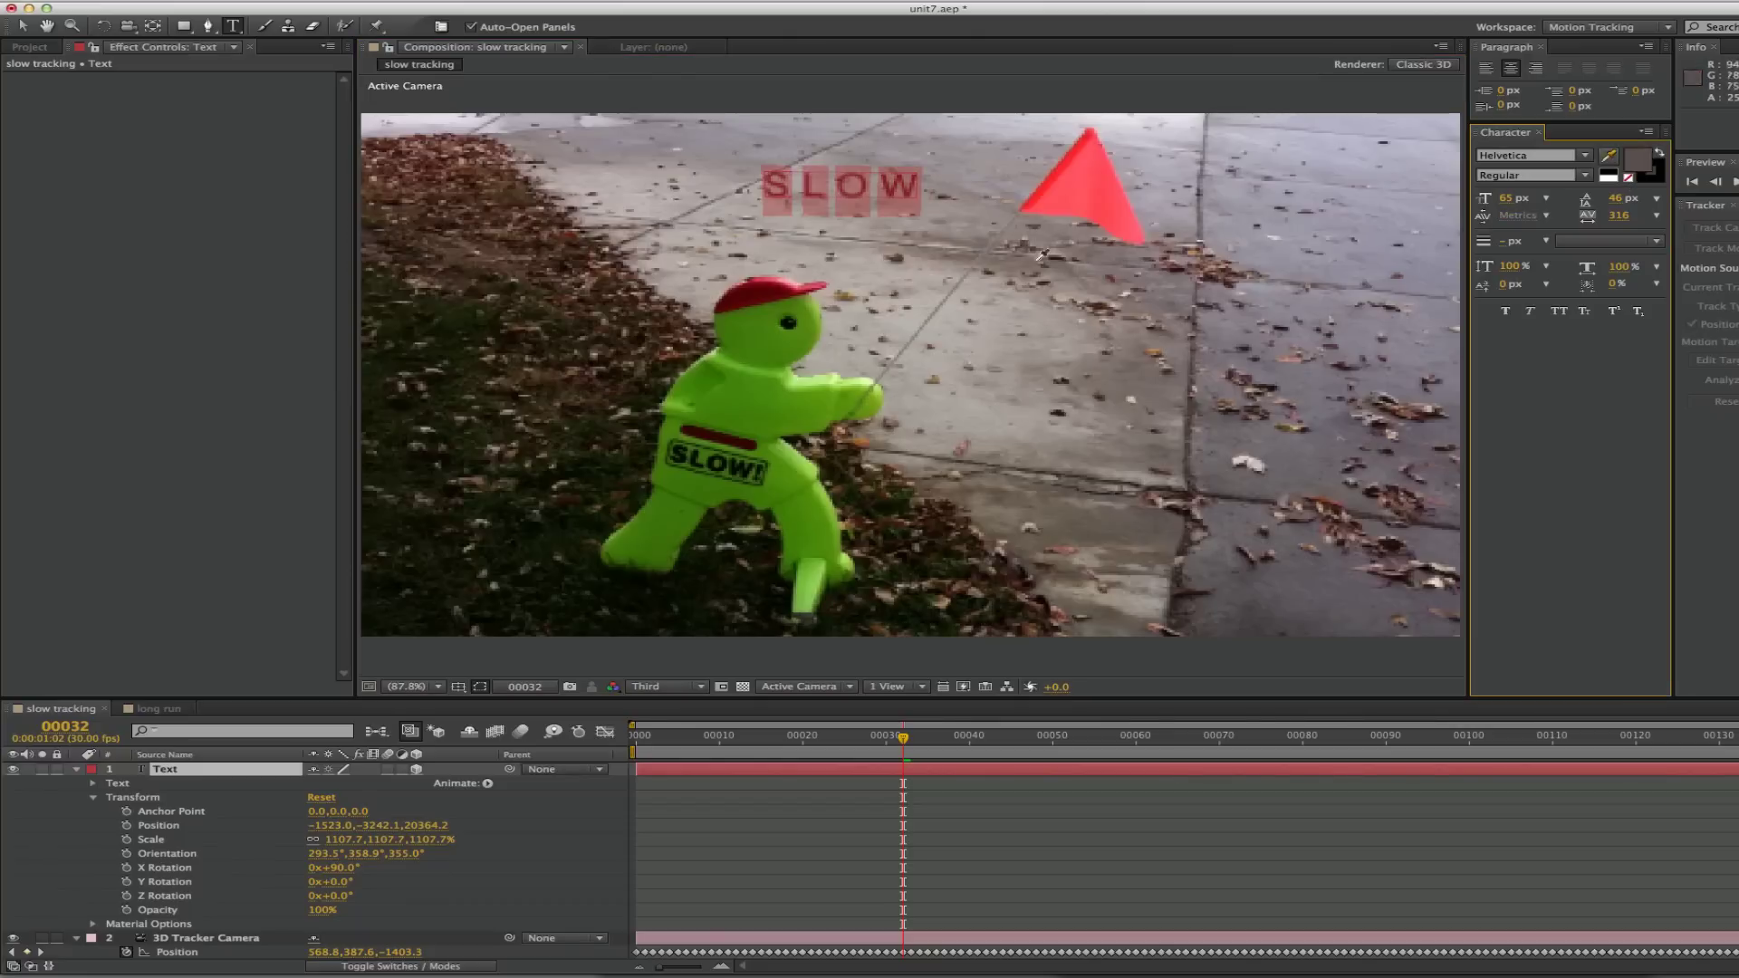
click(779, 282)
drag(1521, 205, 1540, 205)
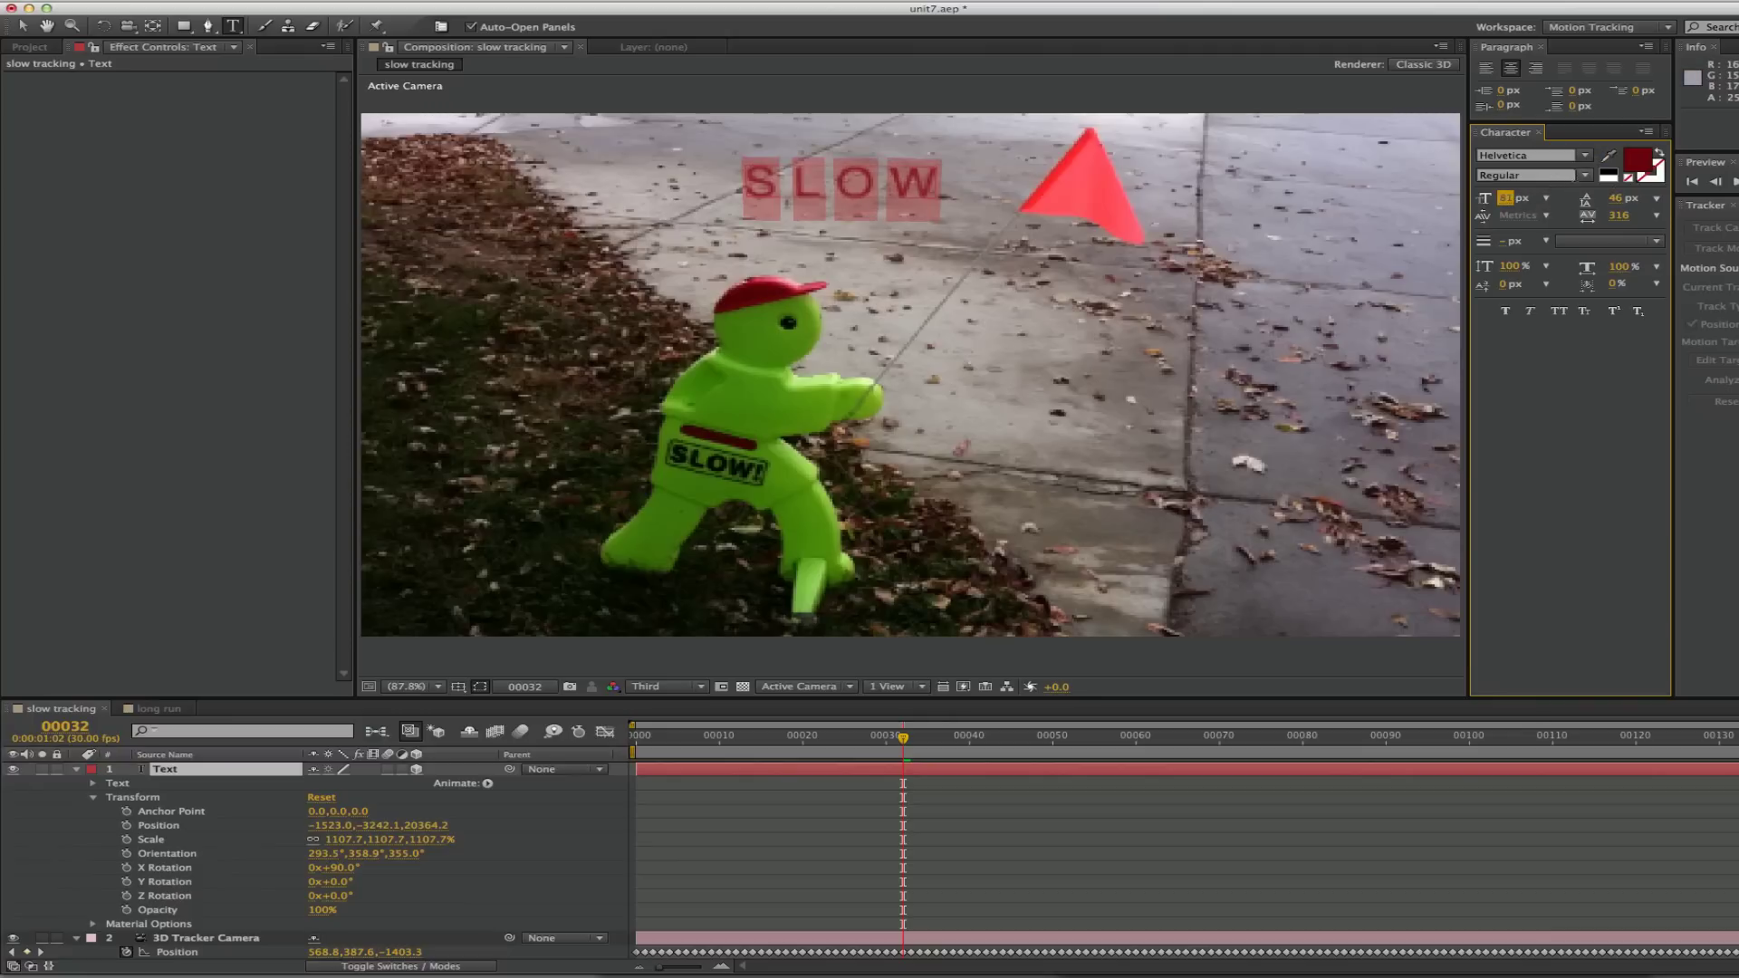
click(1581, 176)
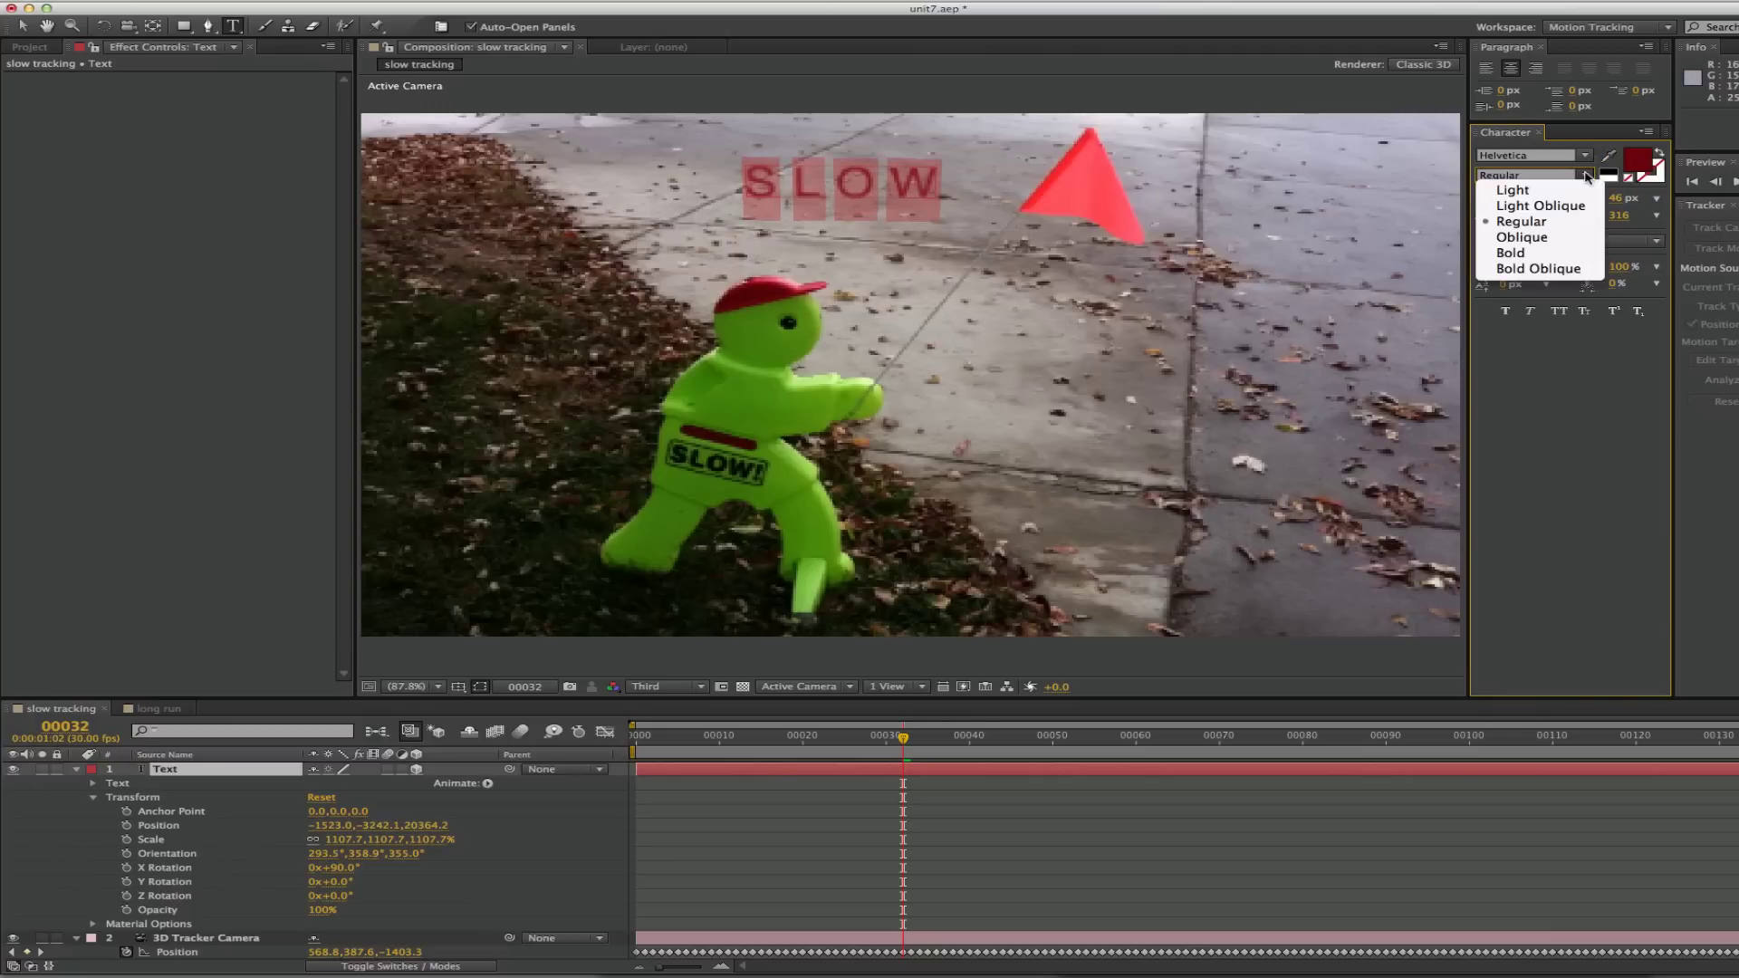
Make SLOW bold, exit text editing, and set its Y Rotation to -2°.
click(1548, 252)
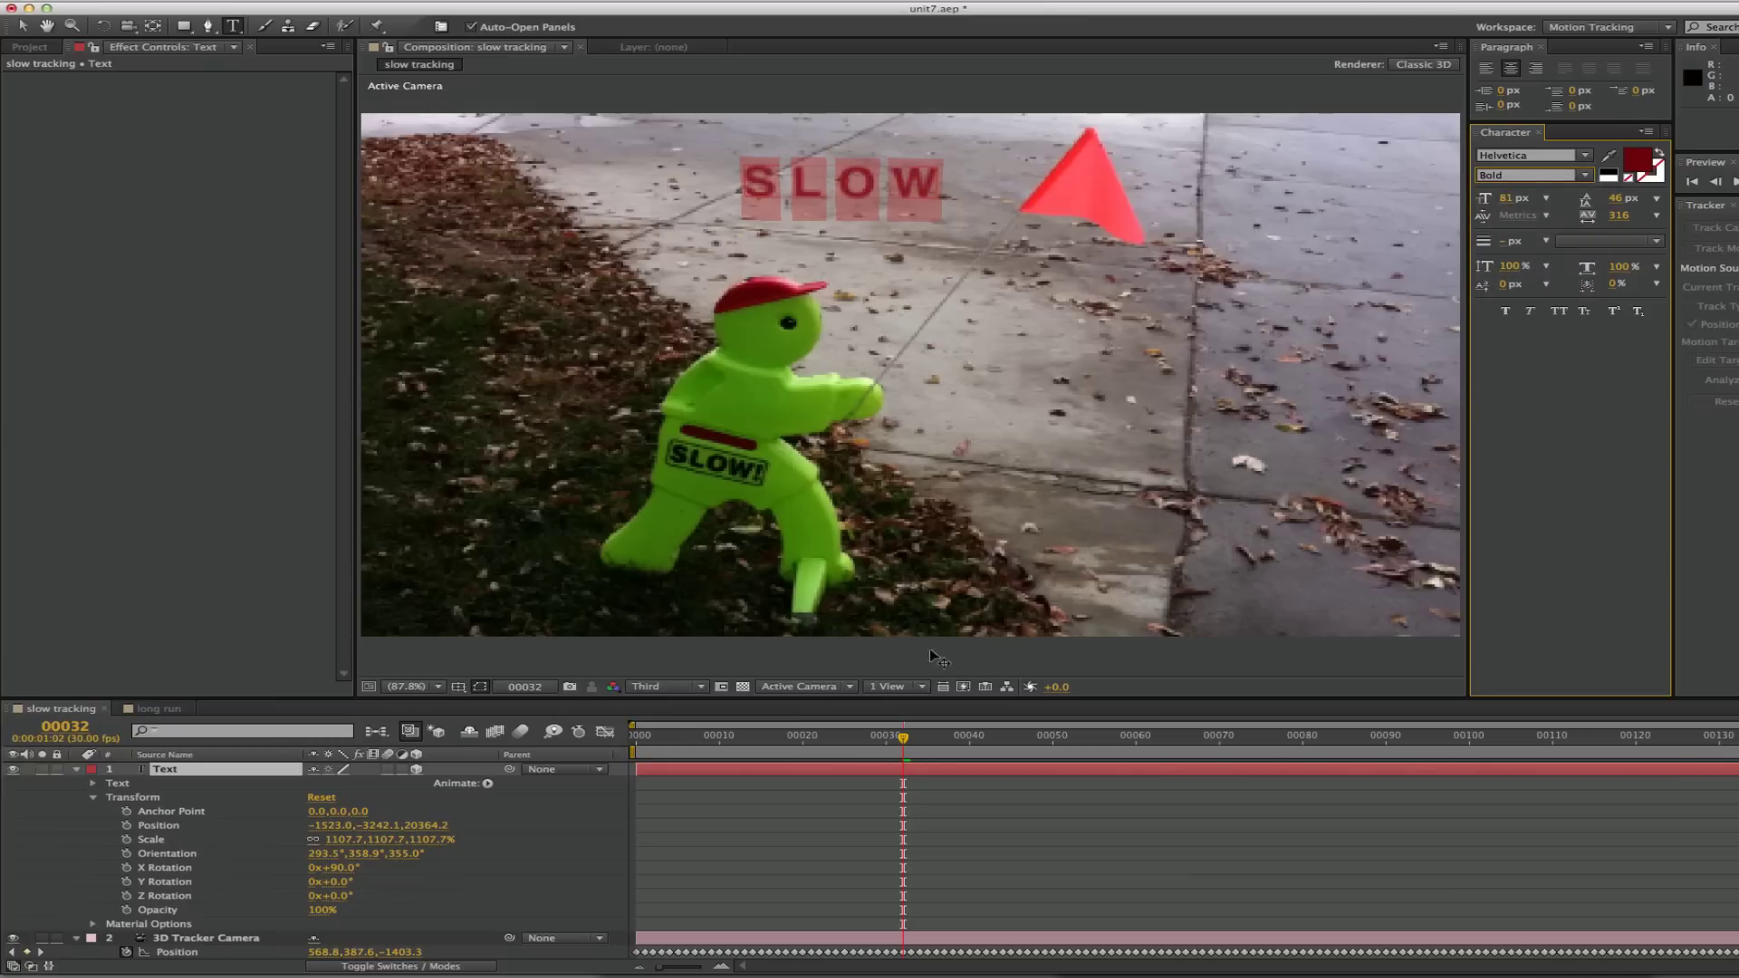
key(Escape)
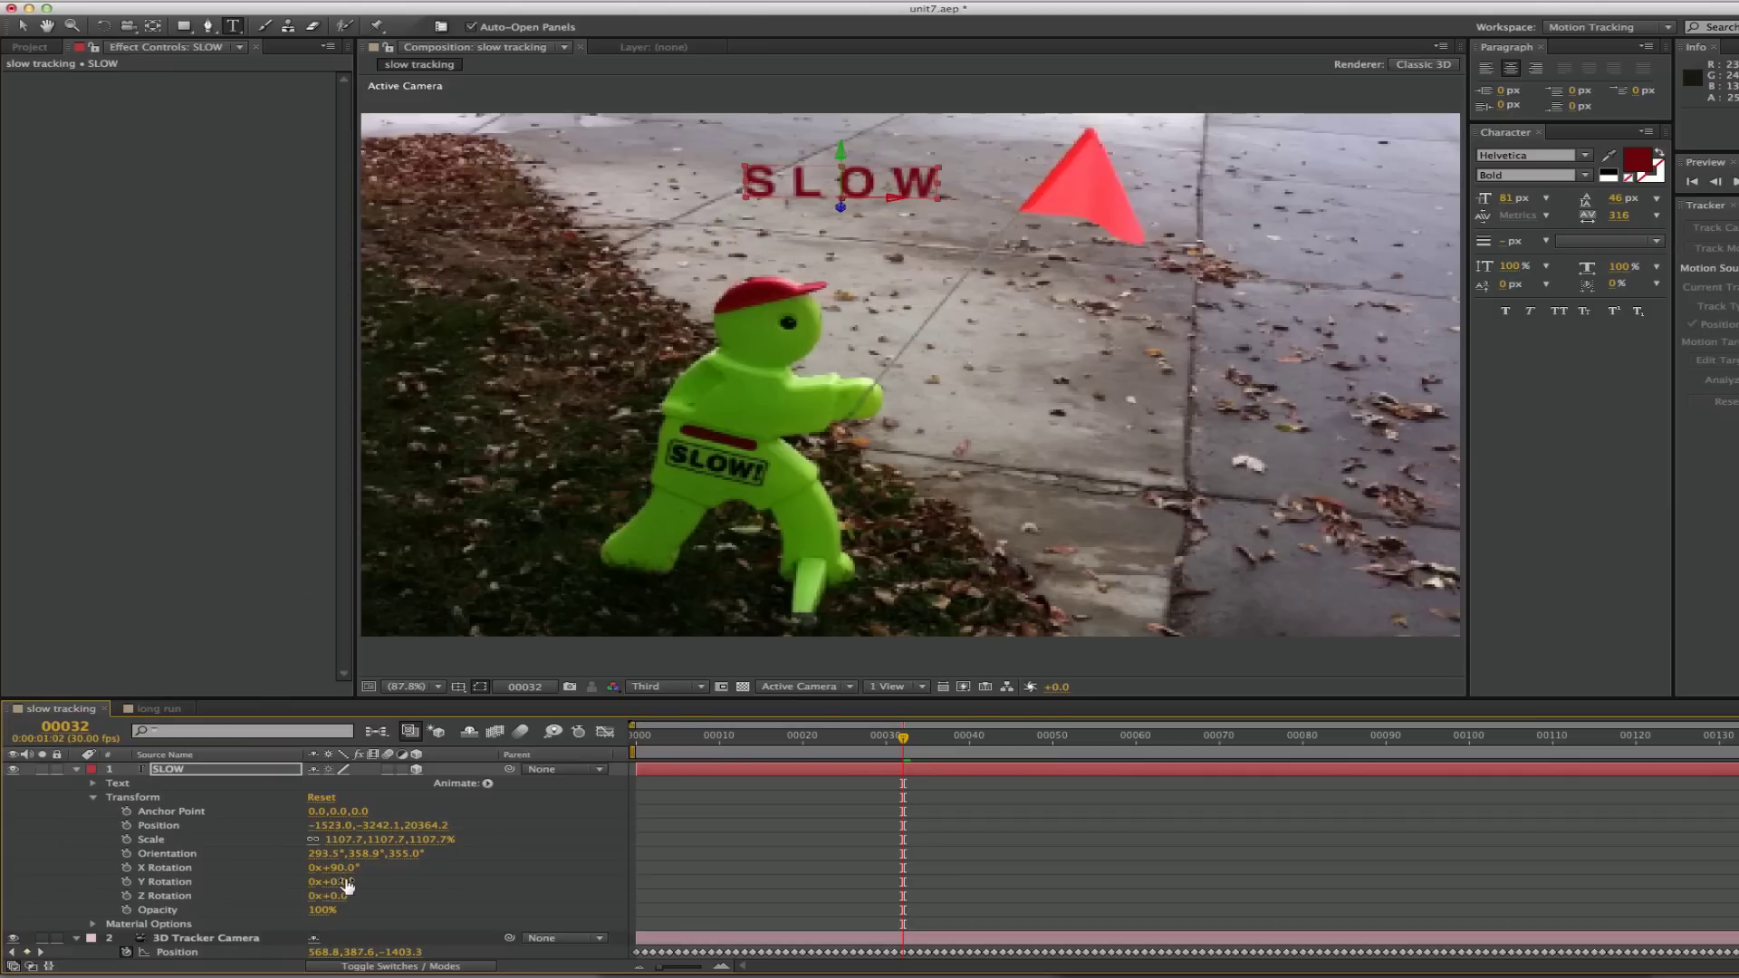
mouse_move(347, 886)
mouse_down()
mouse_move(424, 886)
mouse_move(281, 890)
mouse_move(363, 896)
mouse_up()
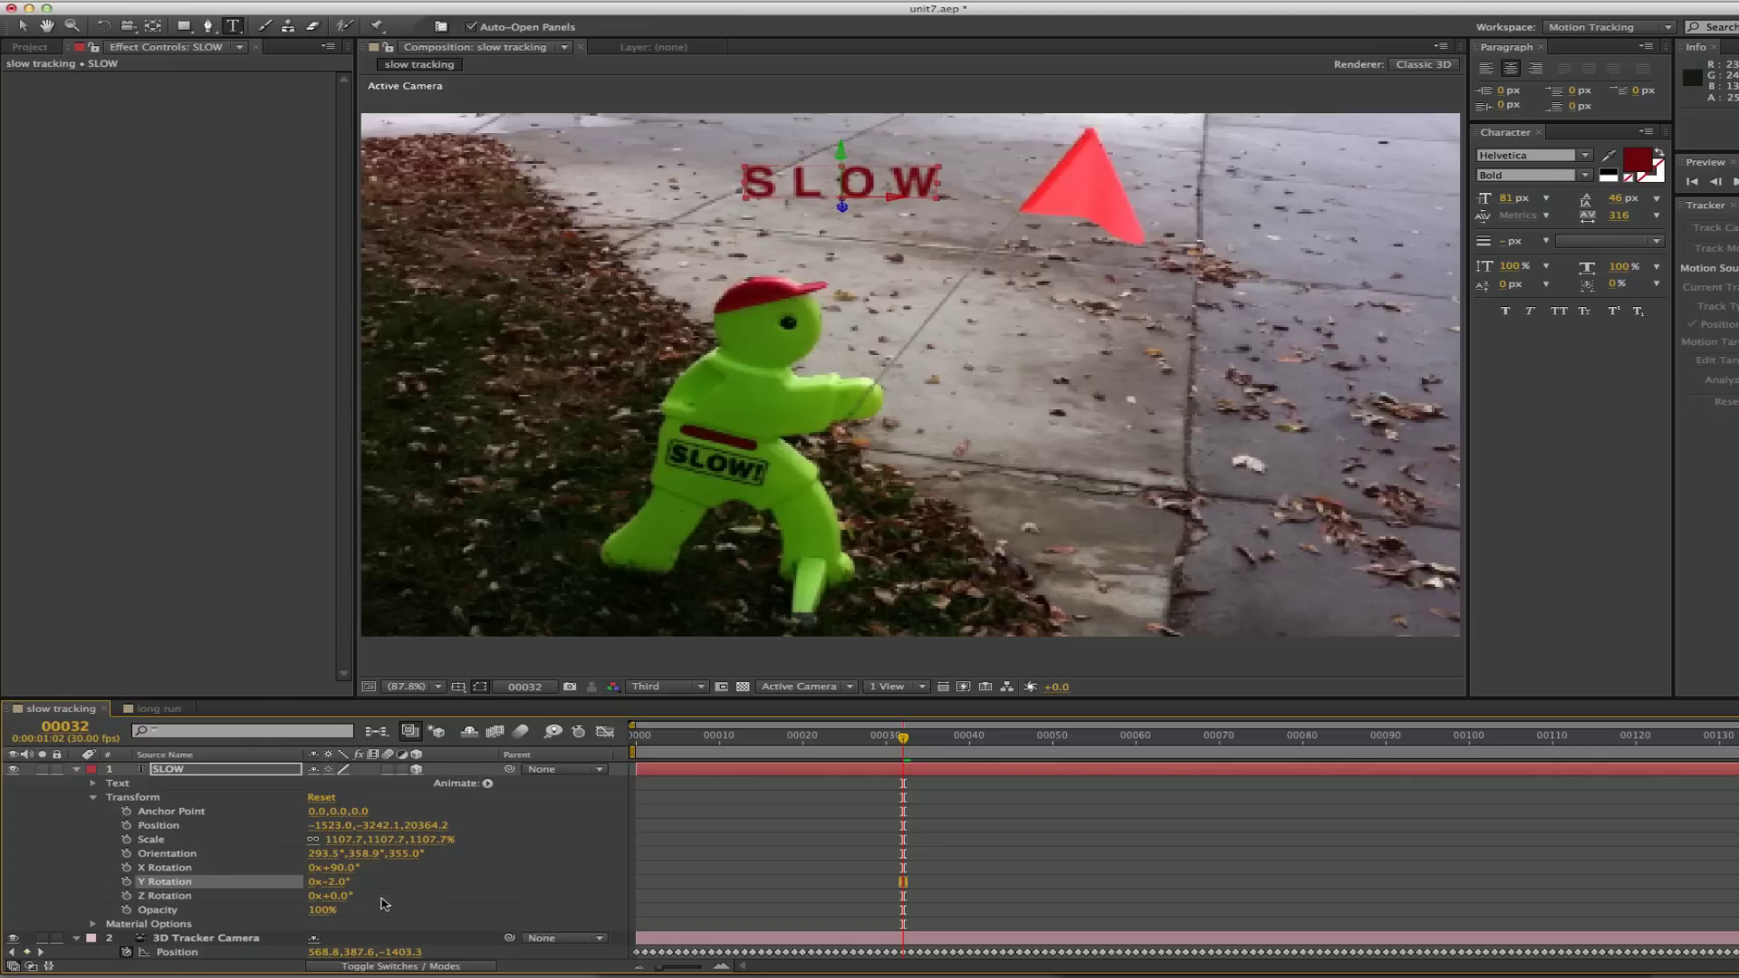
Preview the composition to confirm SLOW stays anchored above the sidewalk.
key(KP_0)
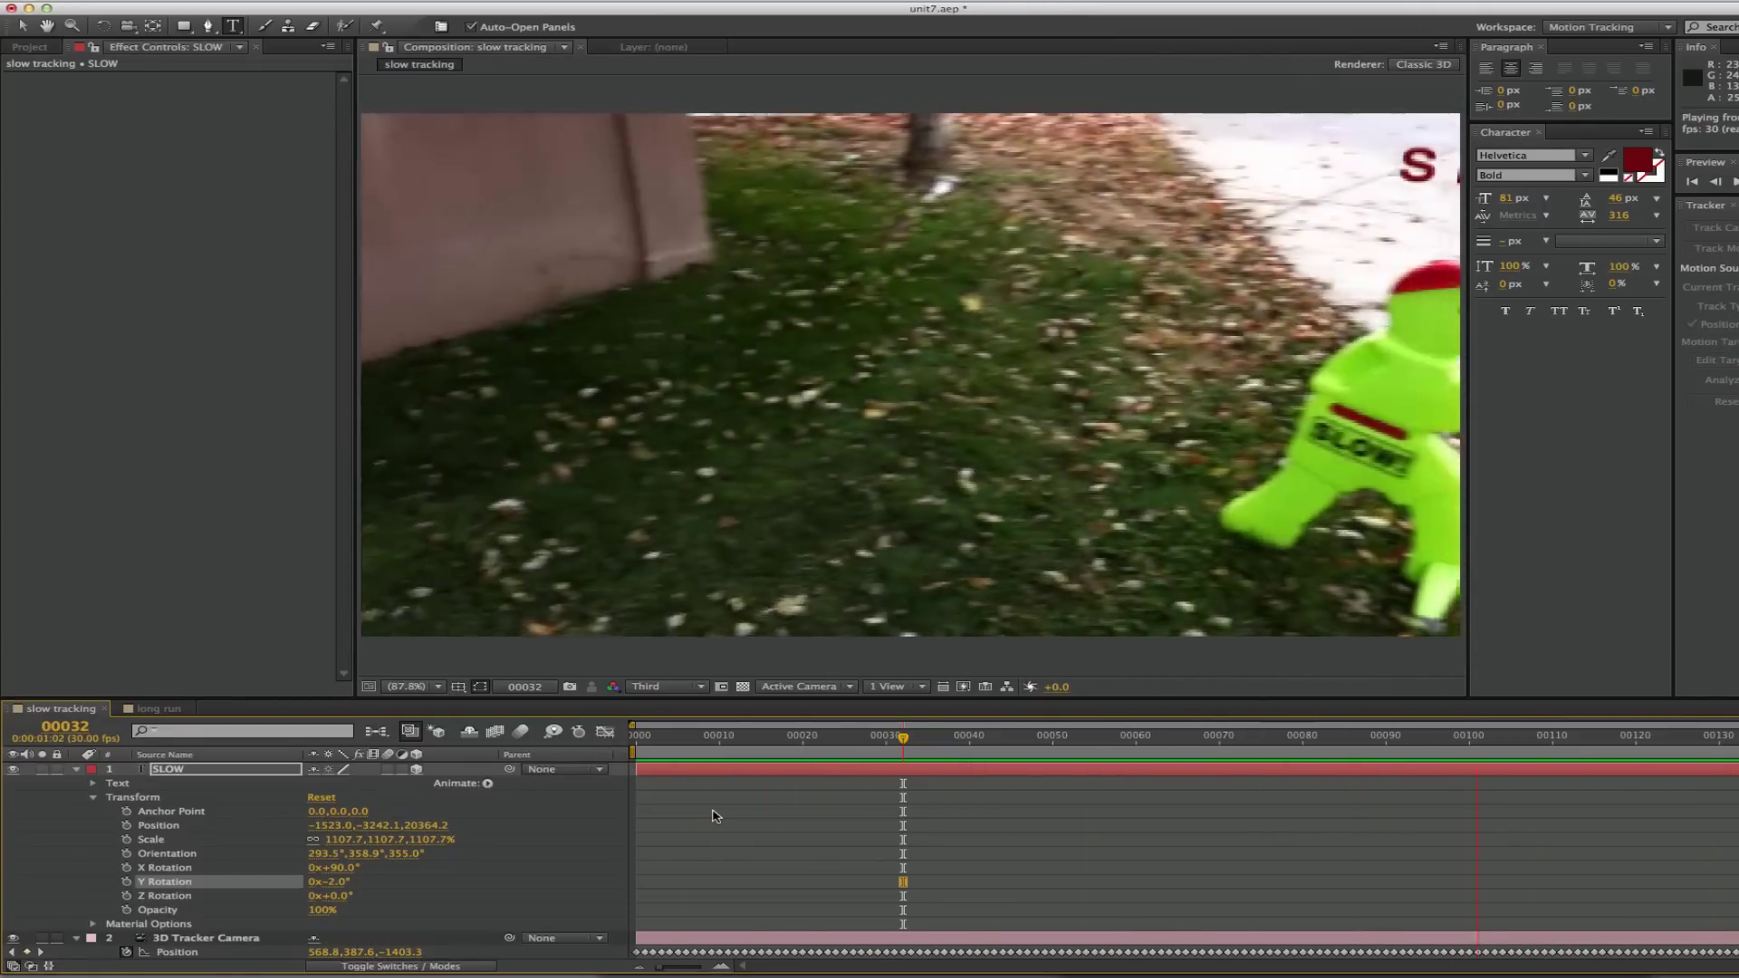
key(space)
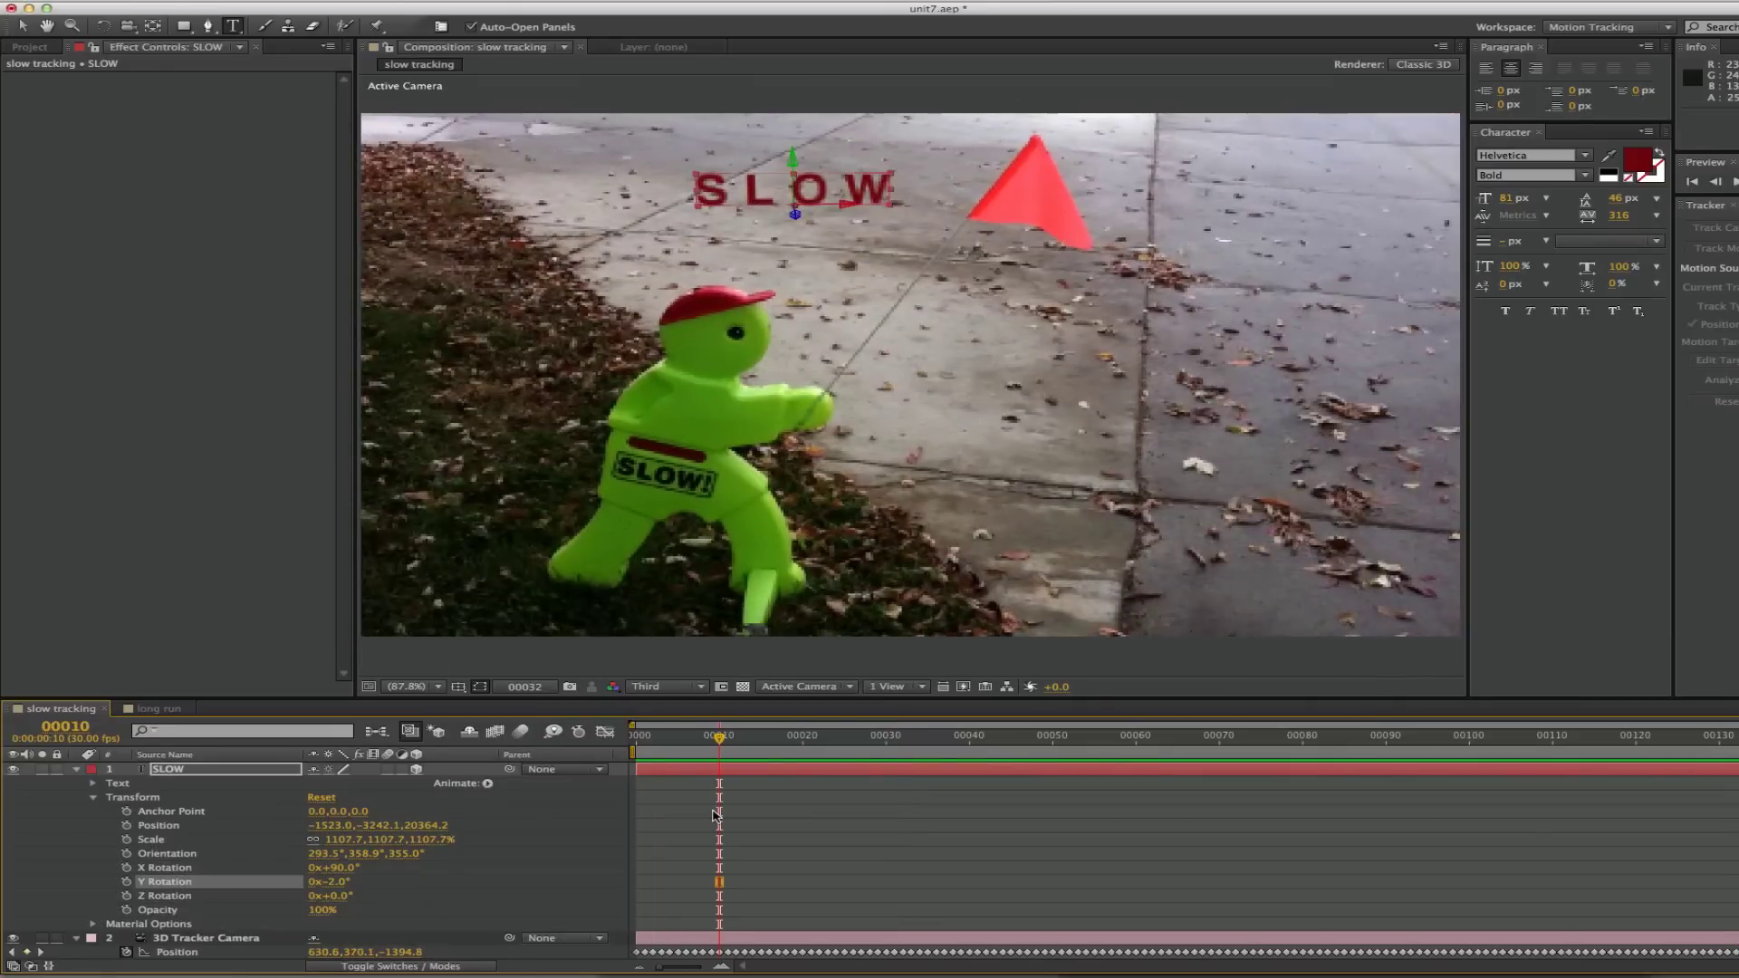
Go to frame 15, collapse the layers, select the slow footage and zoom the viewer to 50%.
click(763, 738)
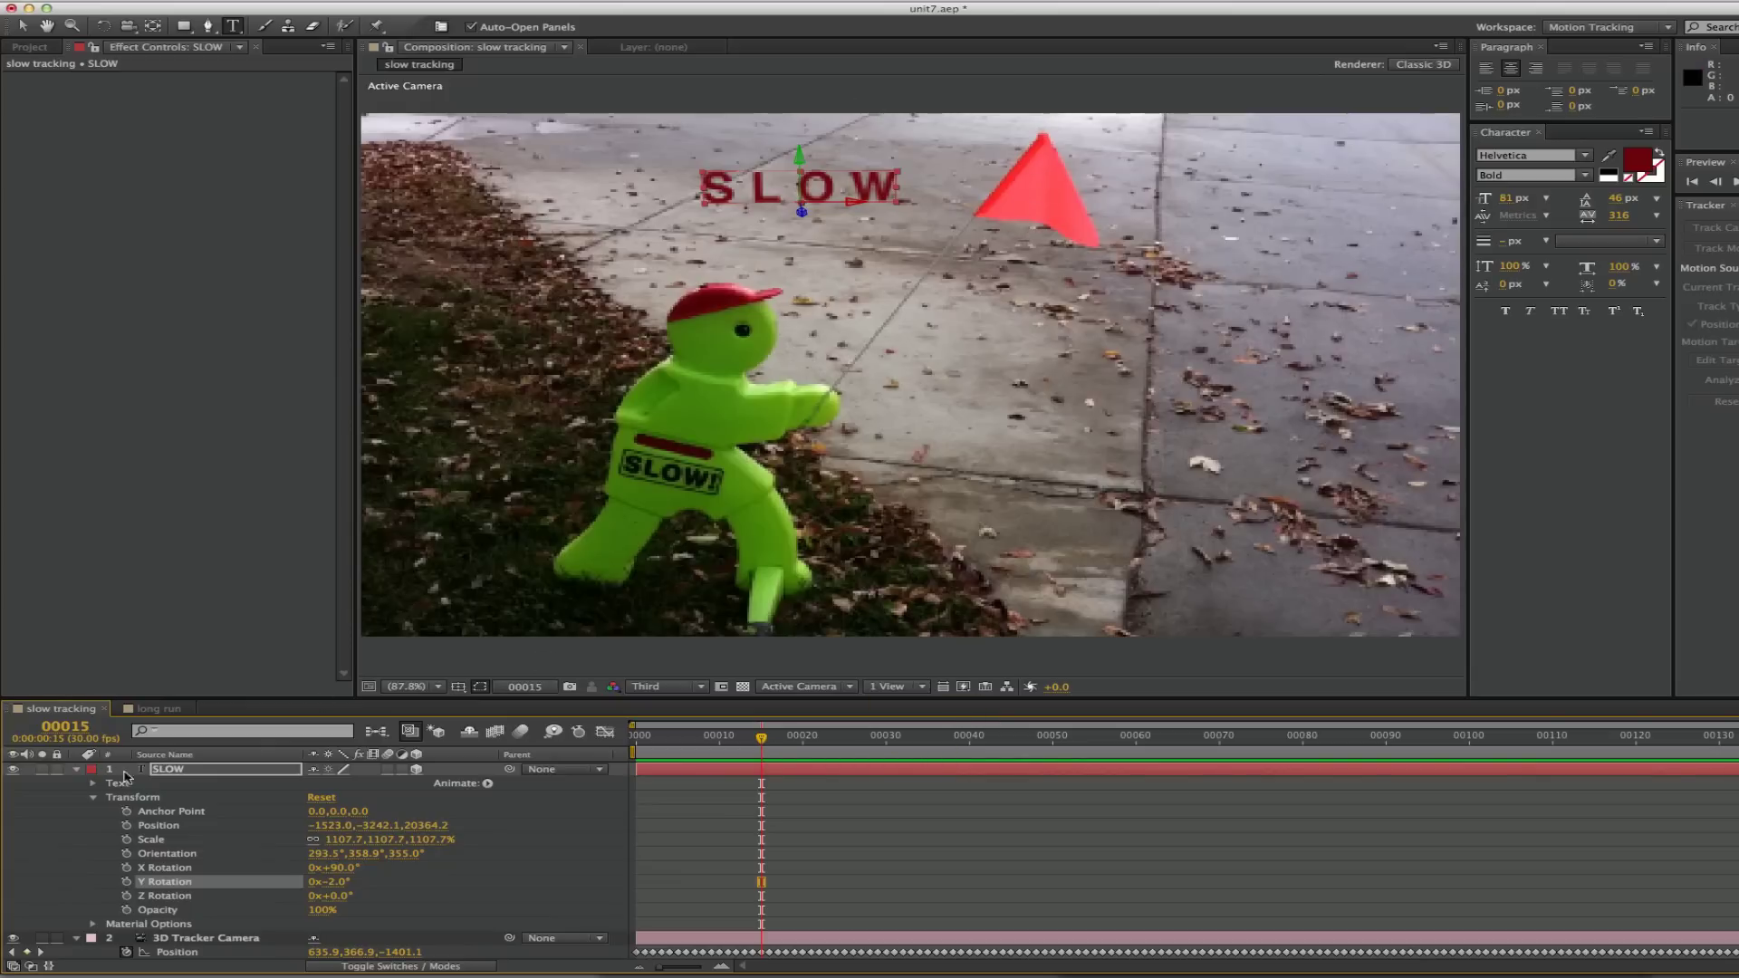
click(77, 771)
click(76, 784)
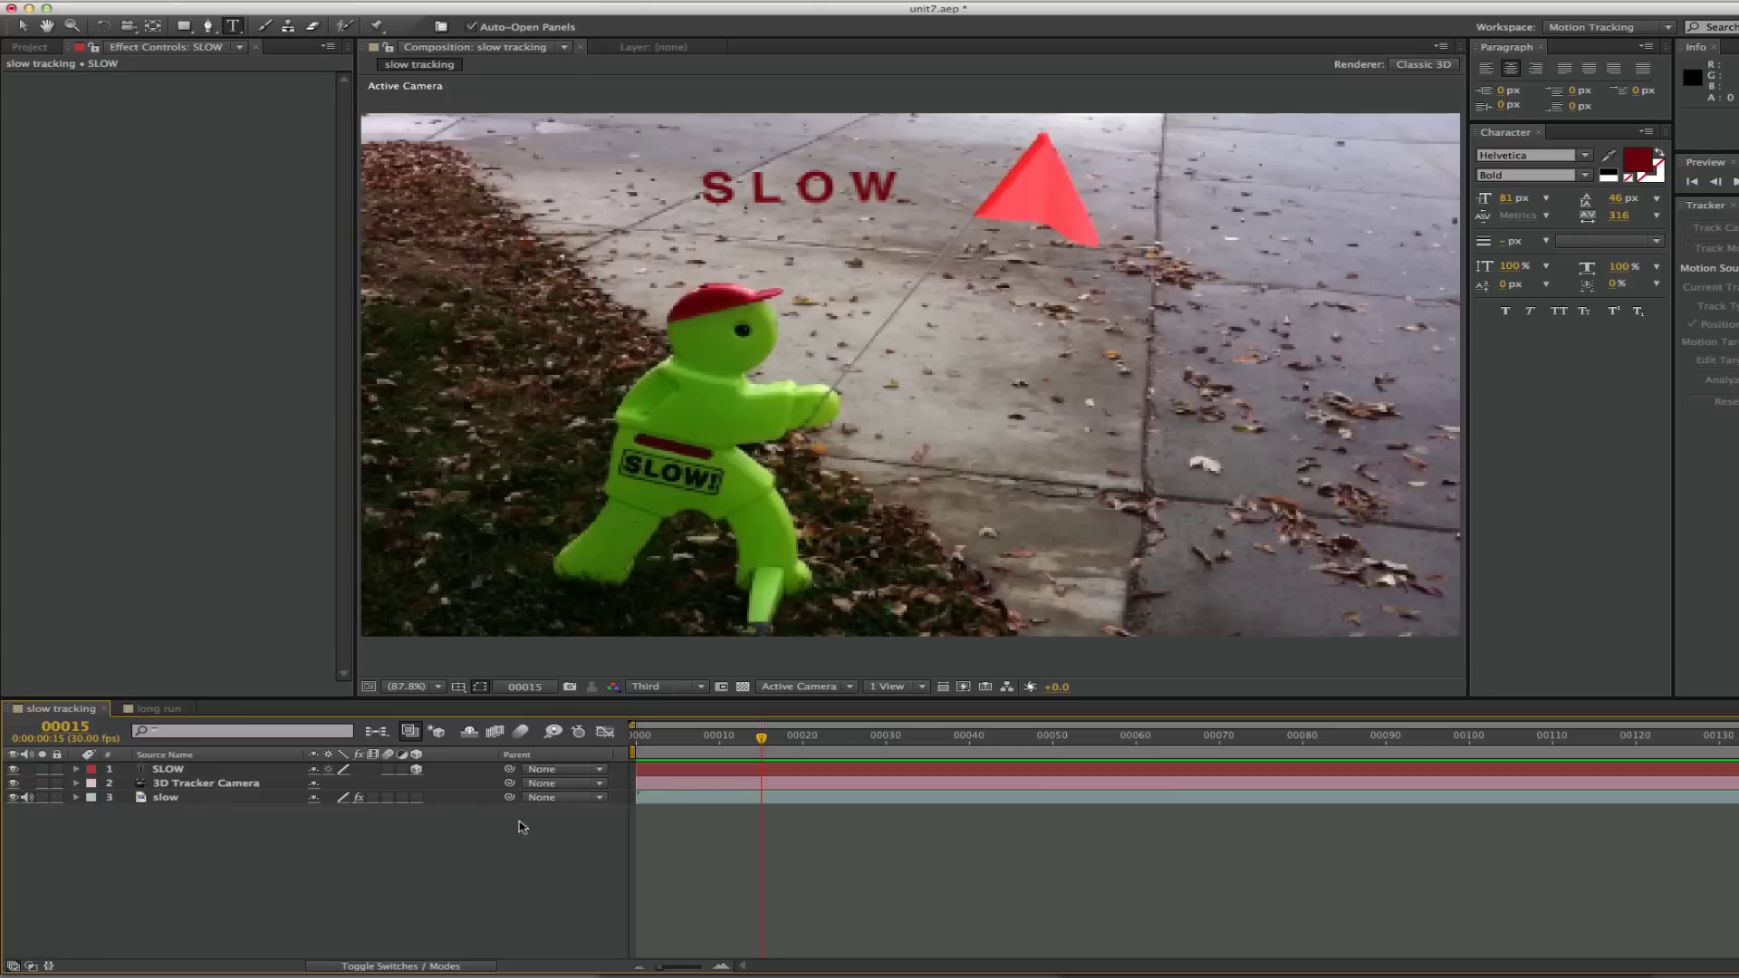
click(235, 798)
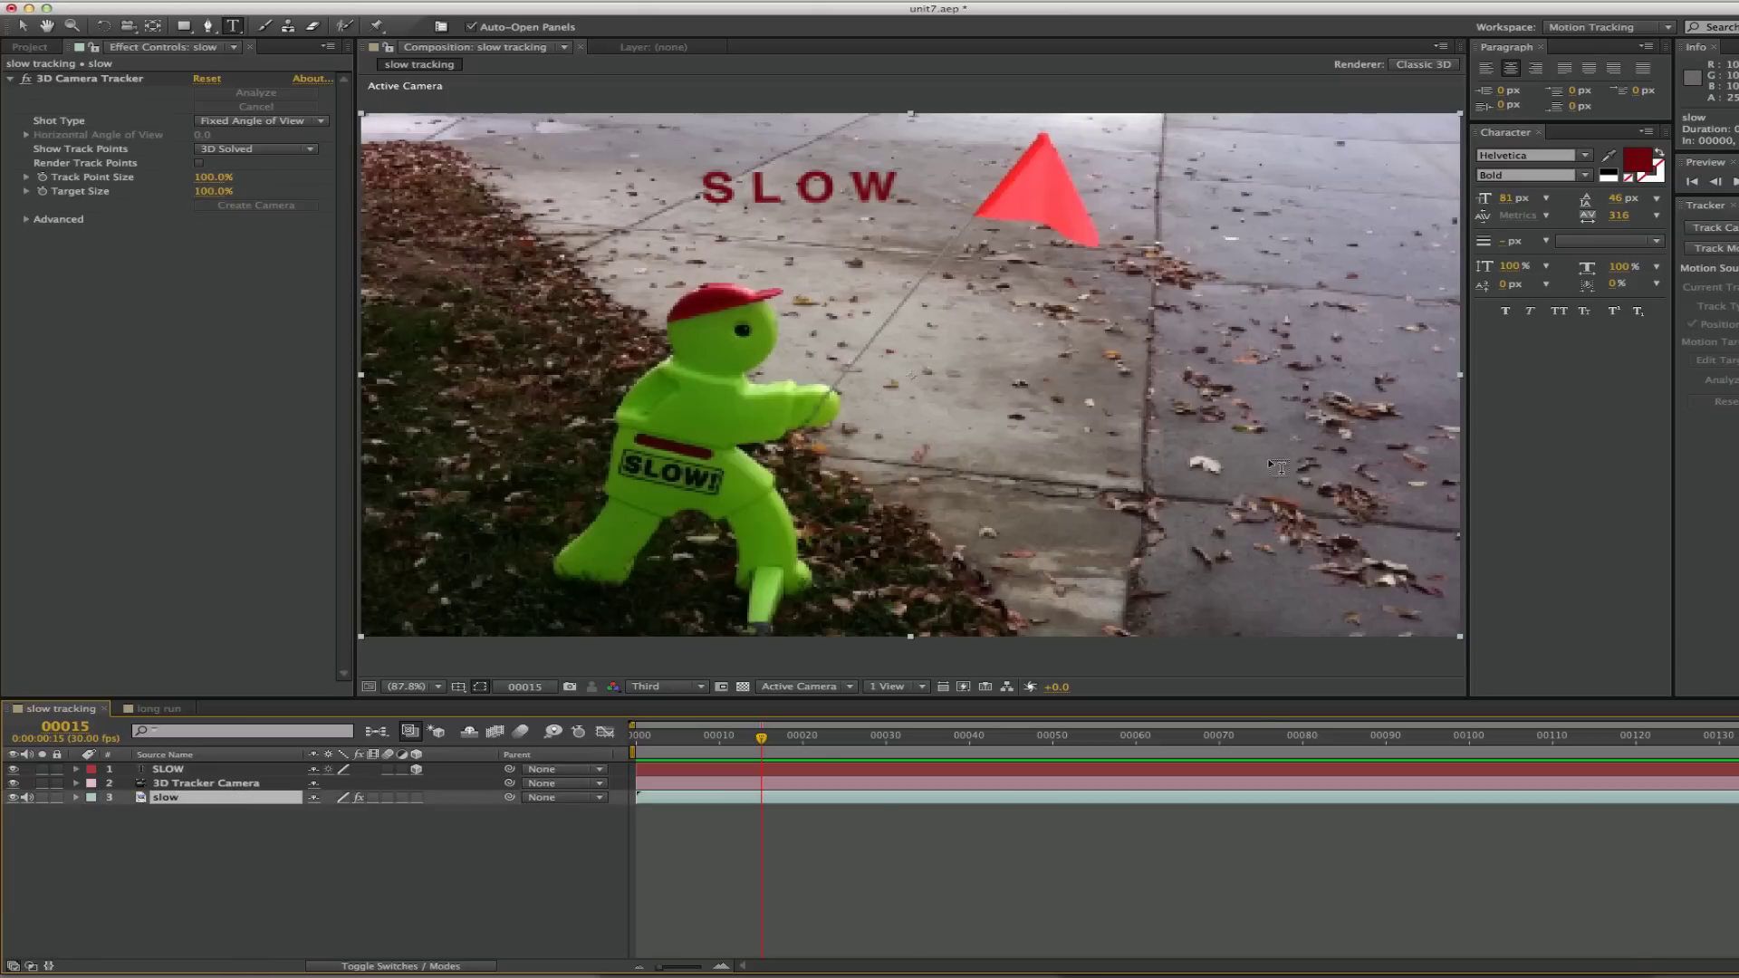
key(comma)
key(comma)
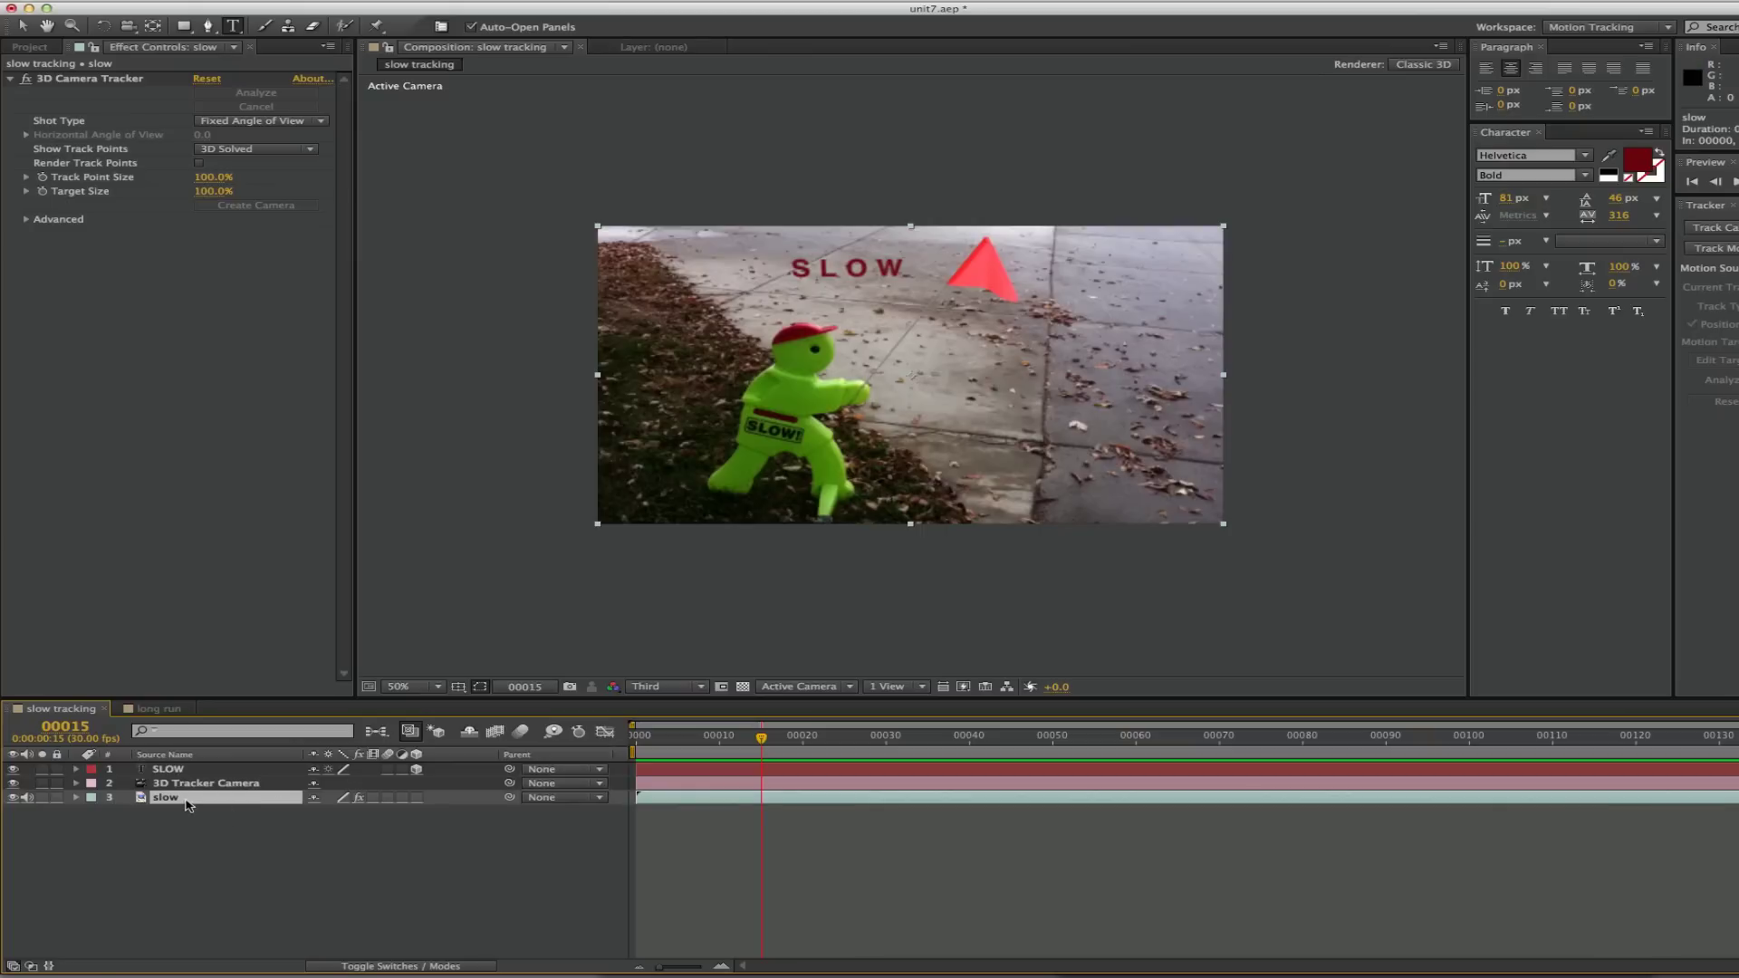
Toggle Render Track Points, switch to the Selection tool and play the footage.
click(198, 163)
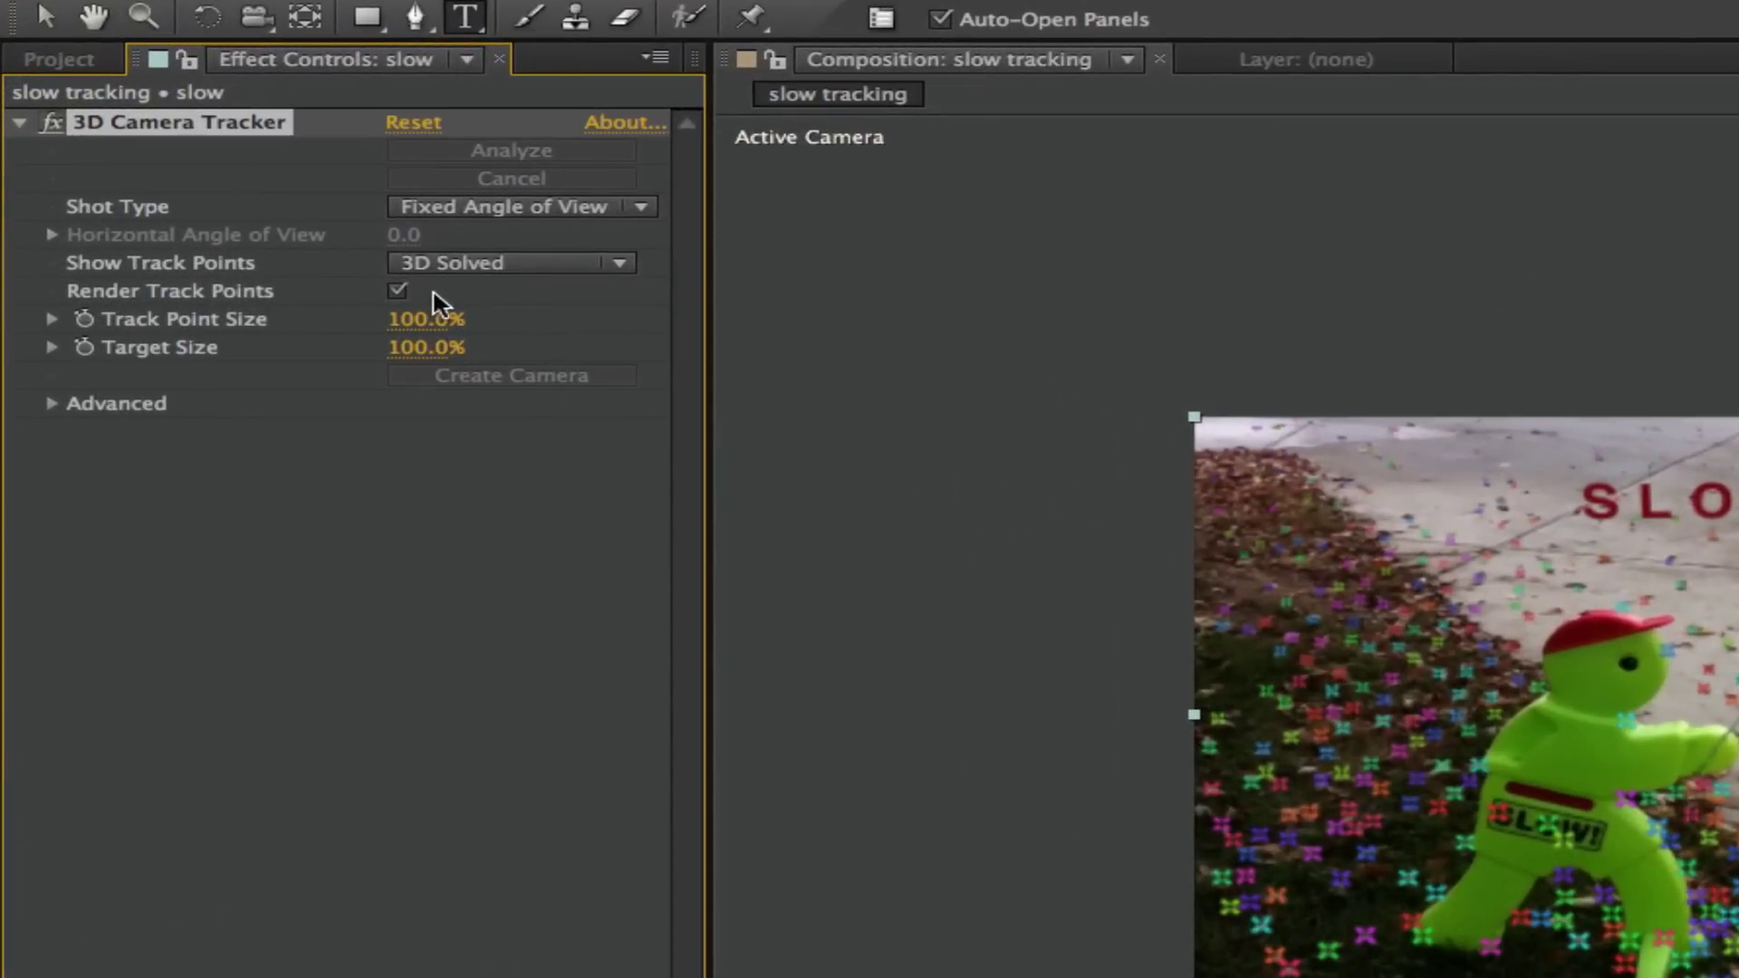
click(399, 291)
click(45, 17)
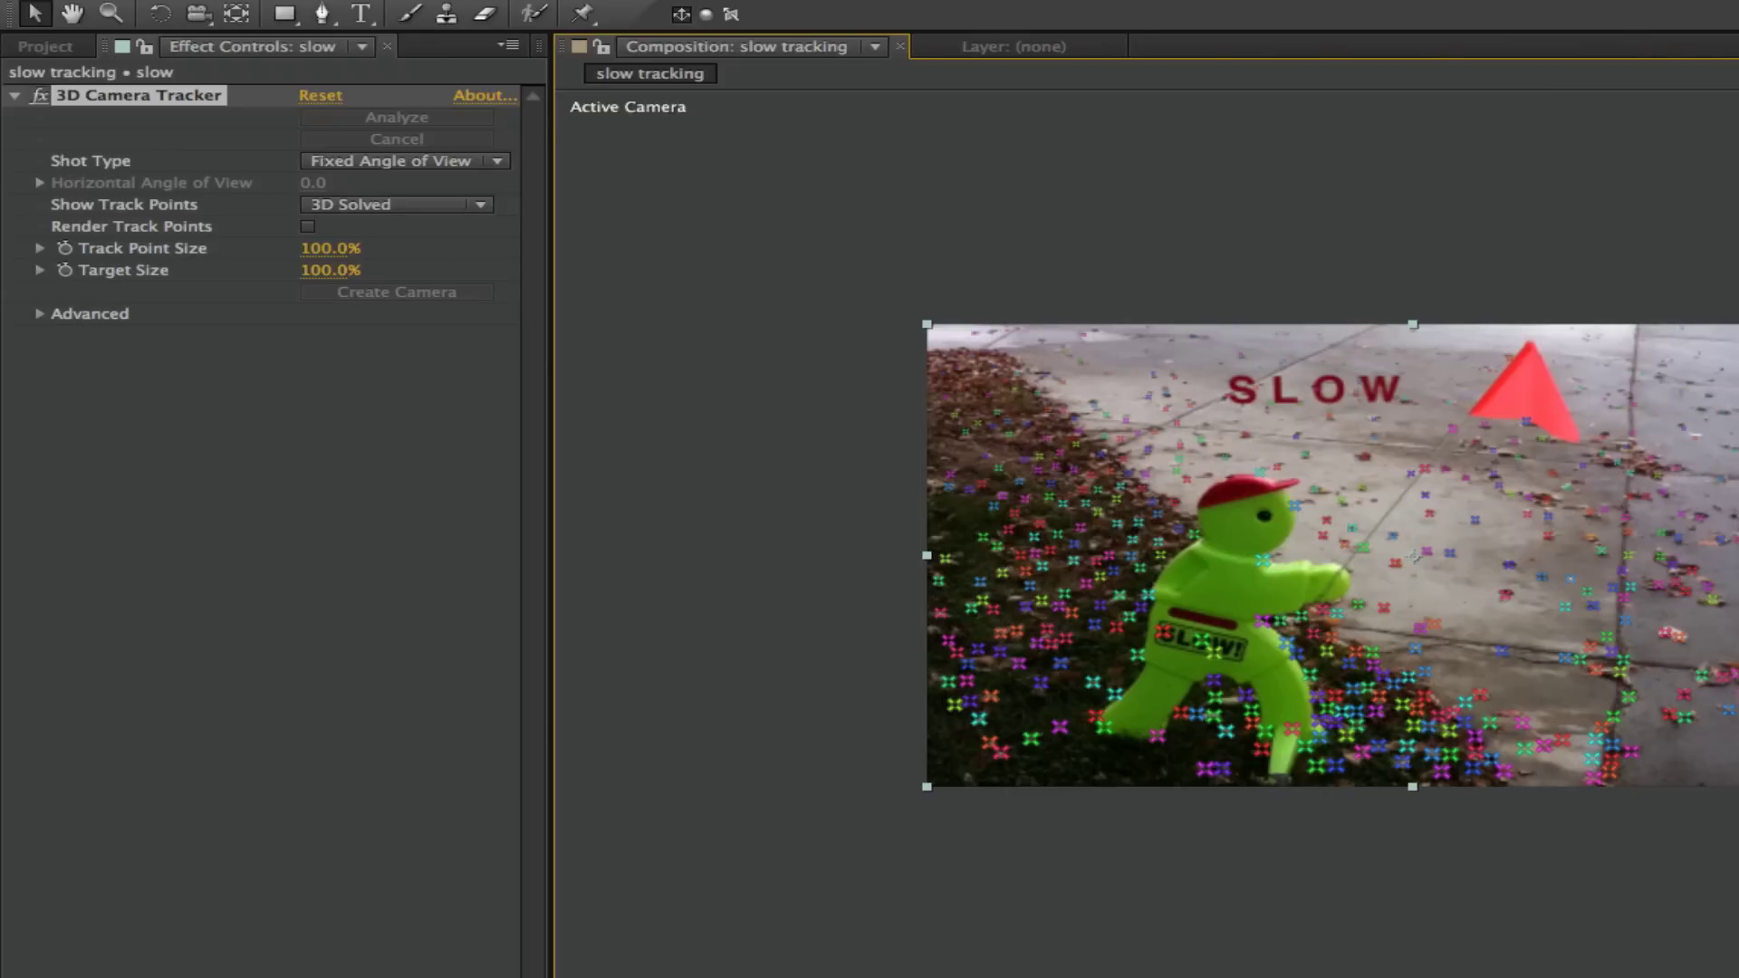
scroll(1413, 555, up, 2)
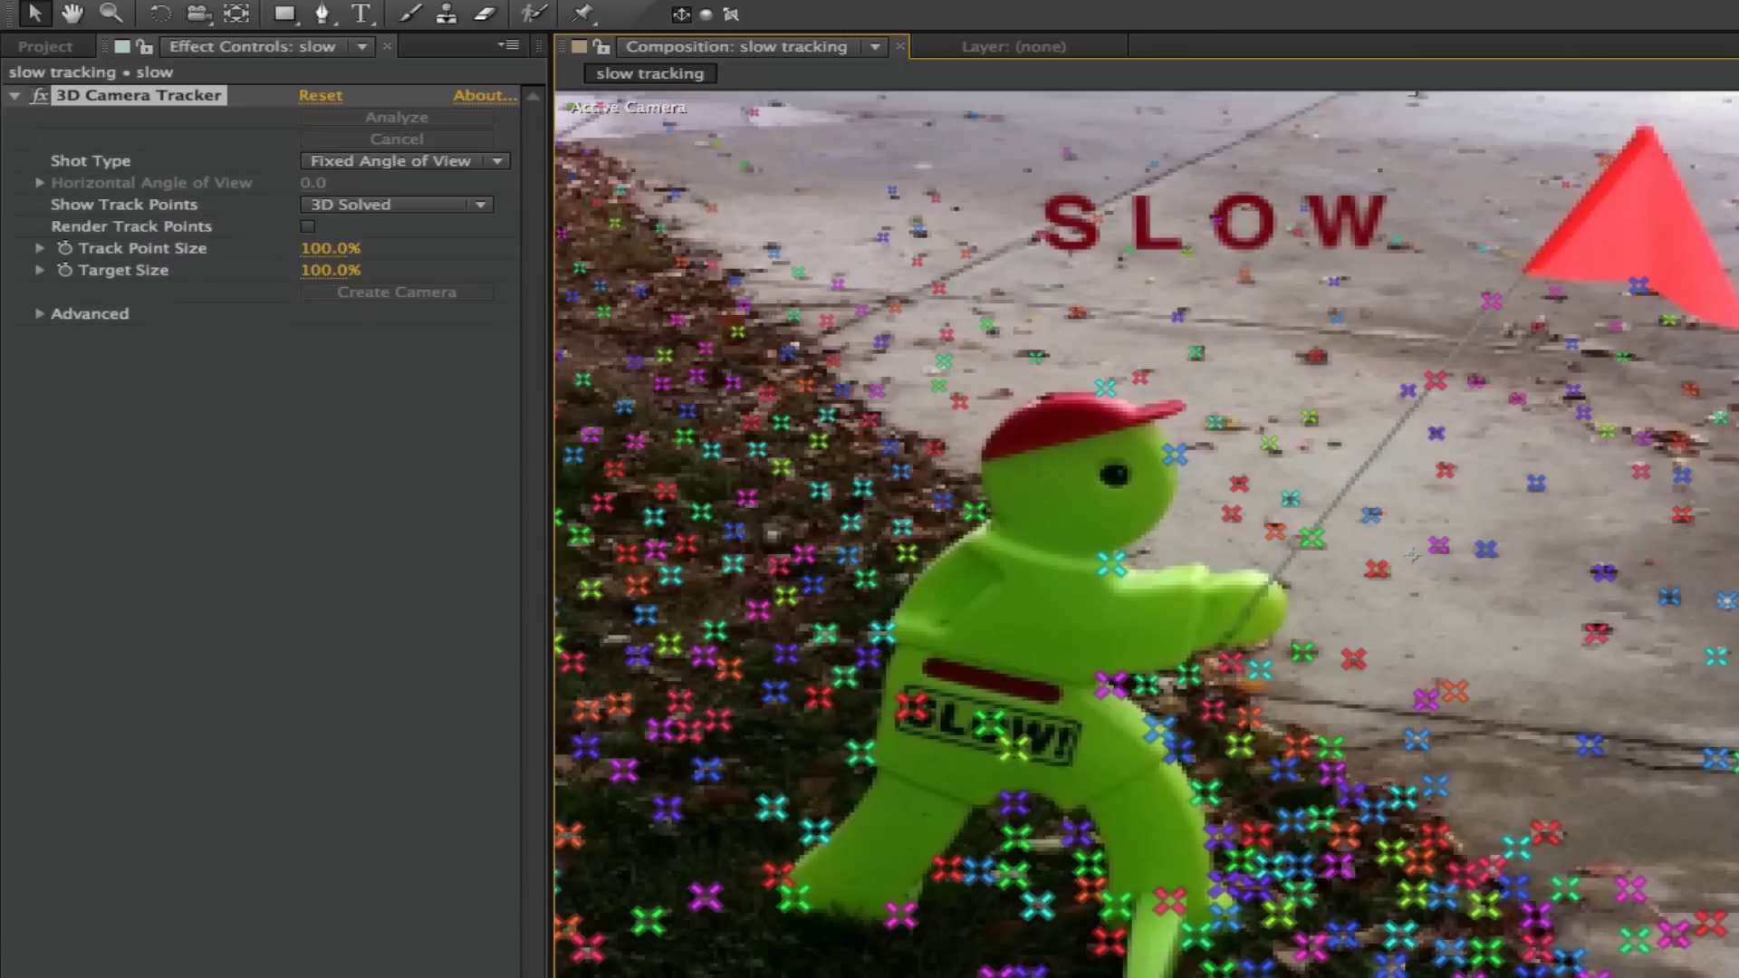
key(space)
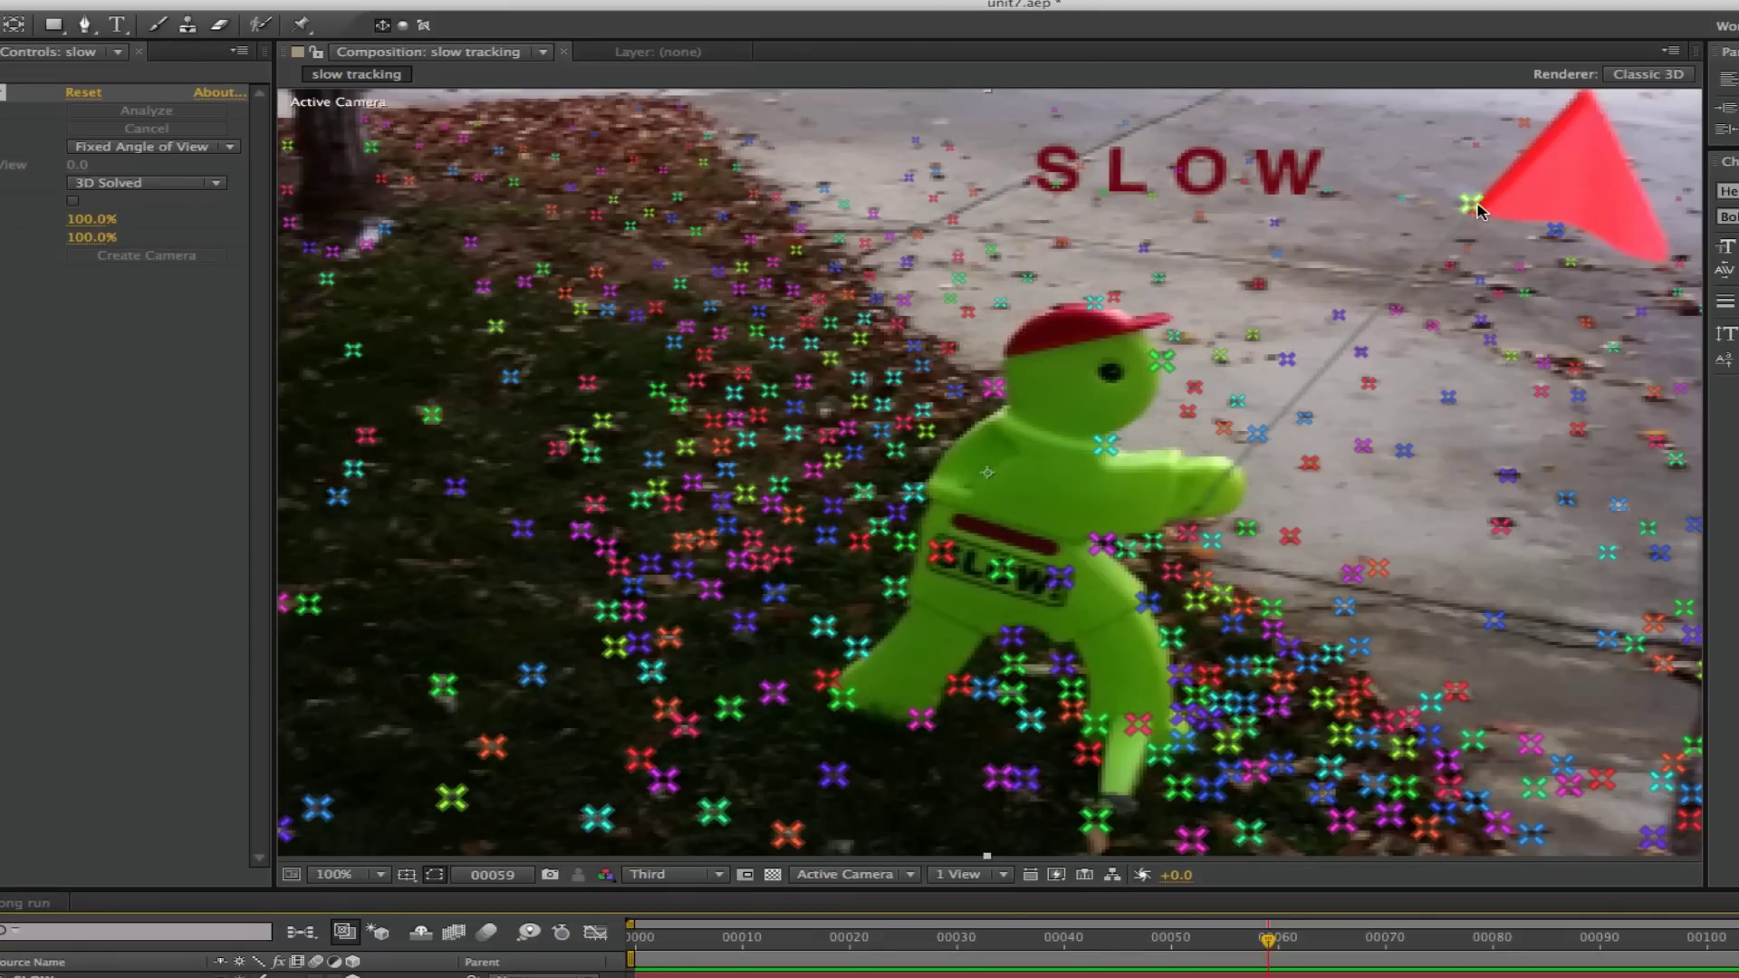
Select three track points near the flag tip as a first tracking target.
click(1472, 203)
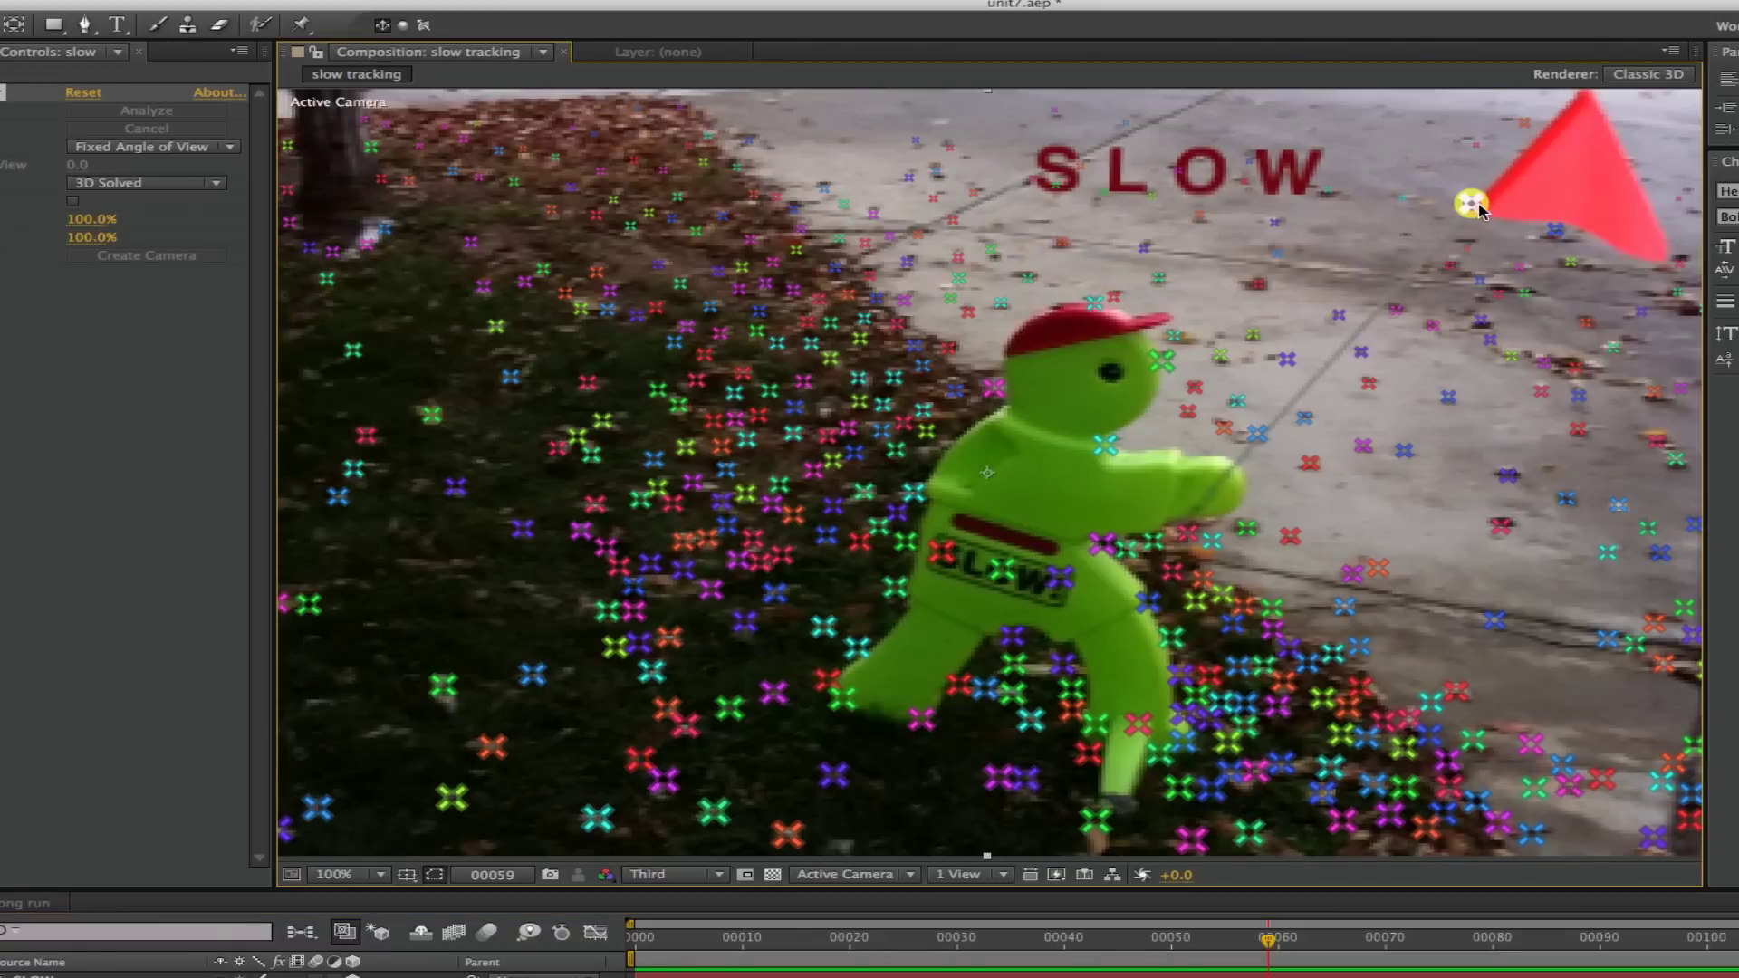
shift+click(1556, 231)
shift+click(1525, 125)
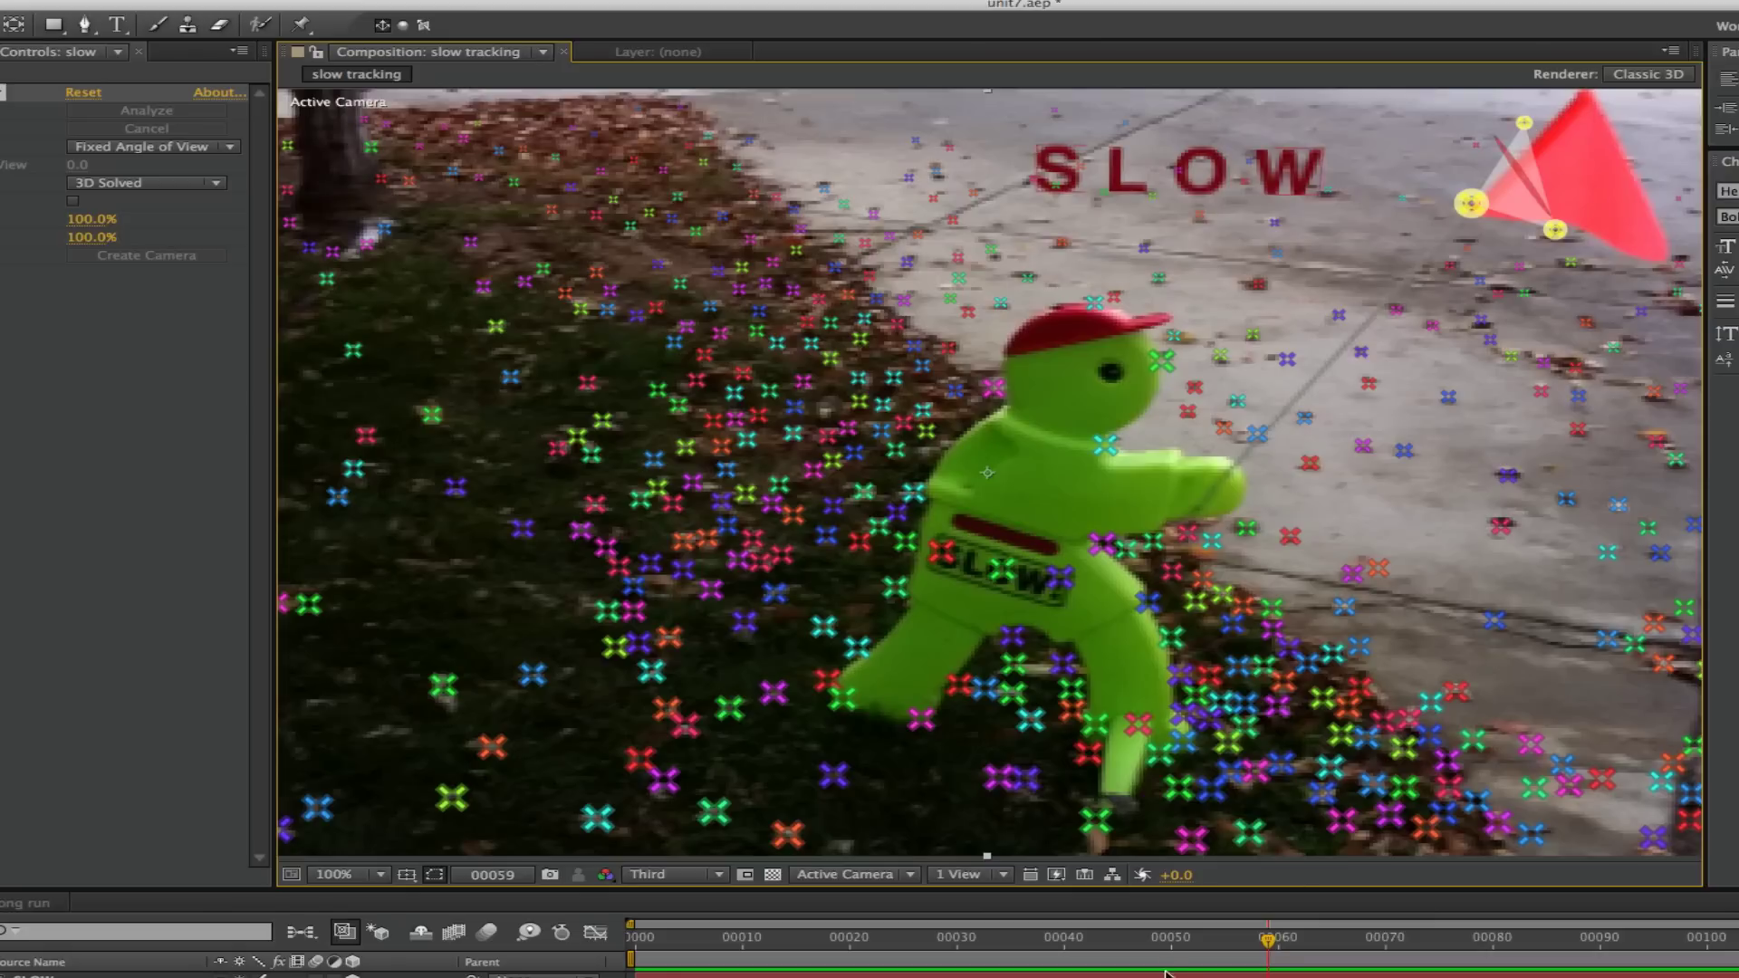
Near the clip start, set a new target from three flagpole track points and bring up its create options.
drag(1167, 943, 678, 945)
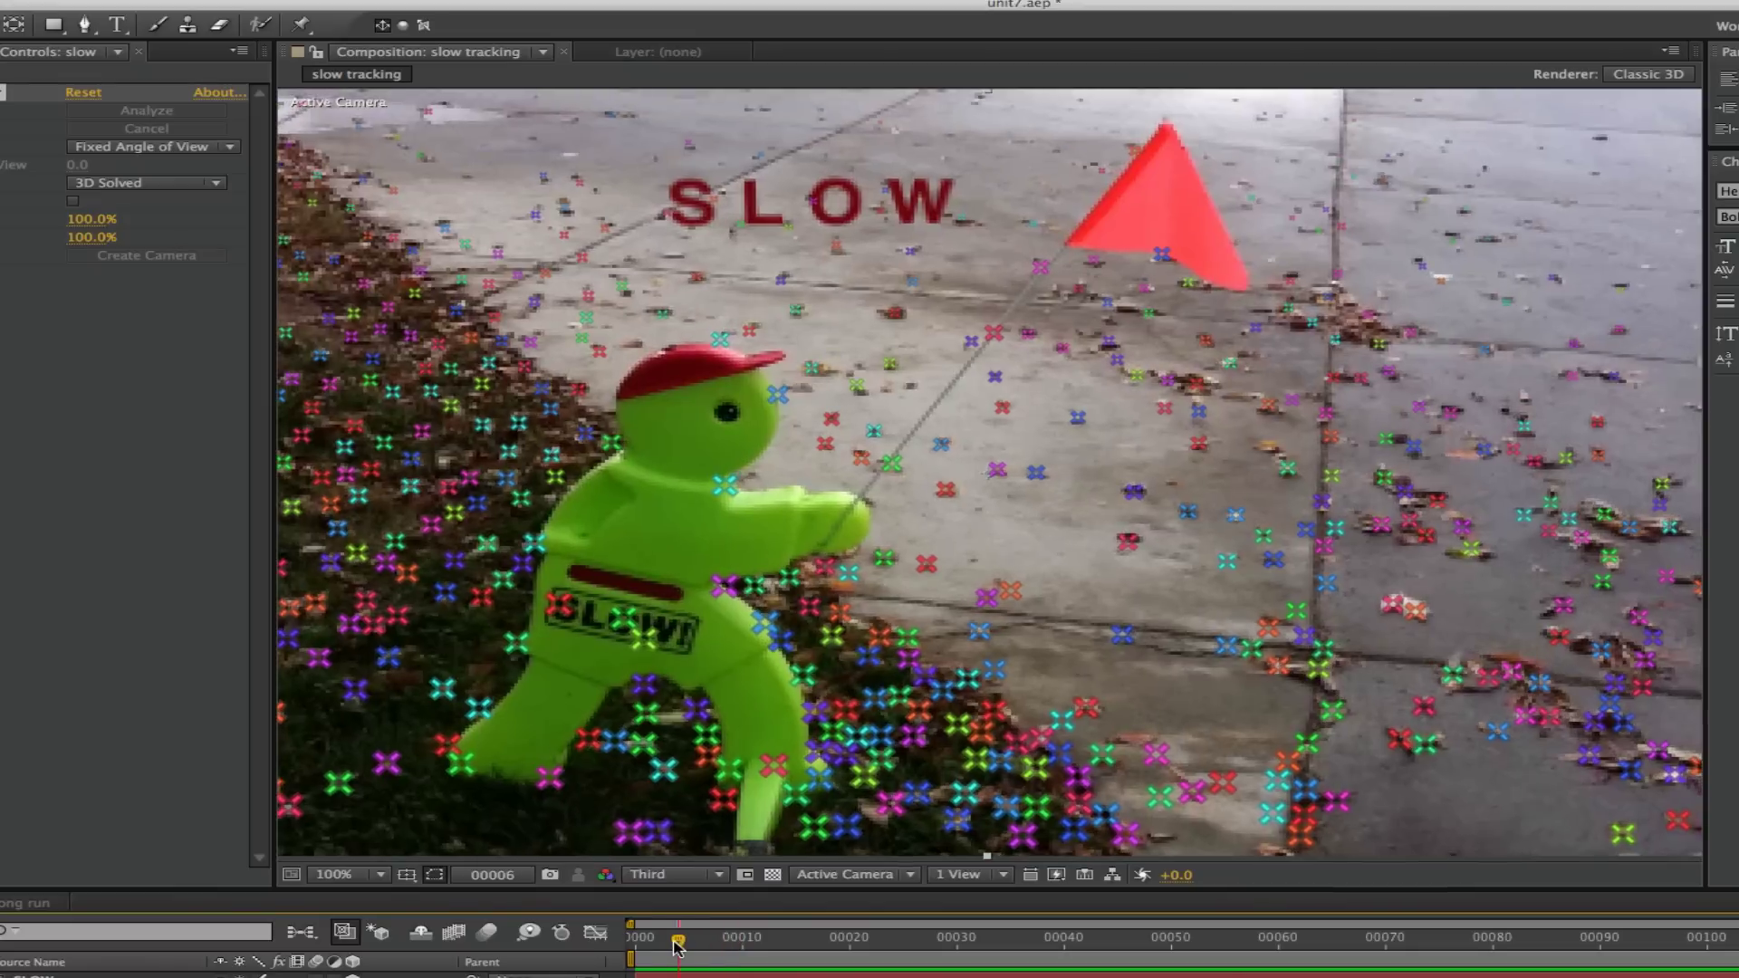
click(936, 588)
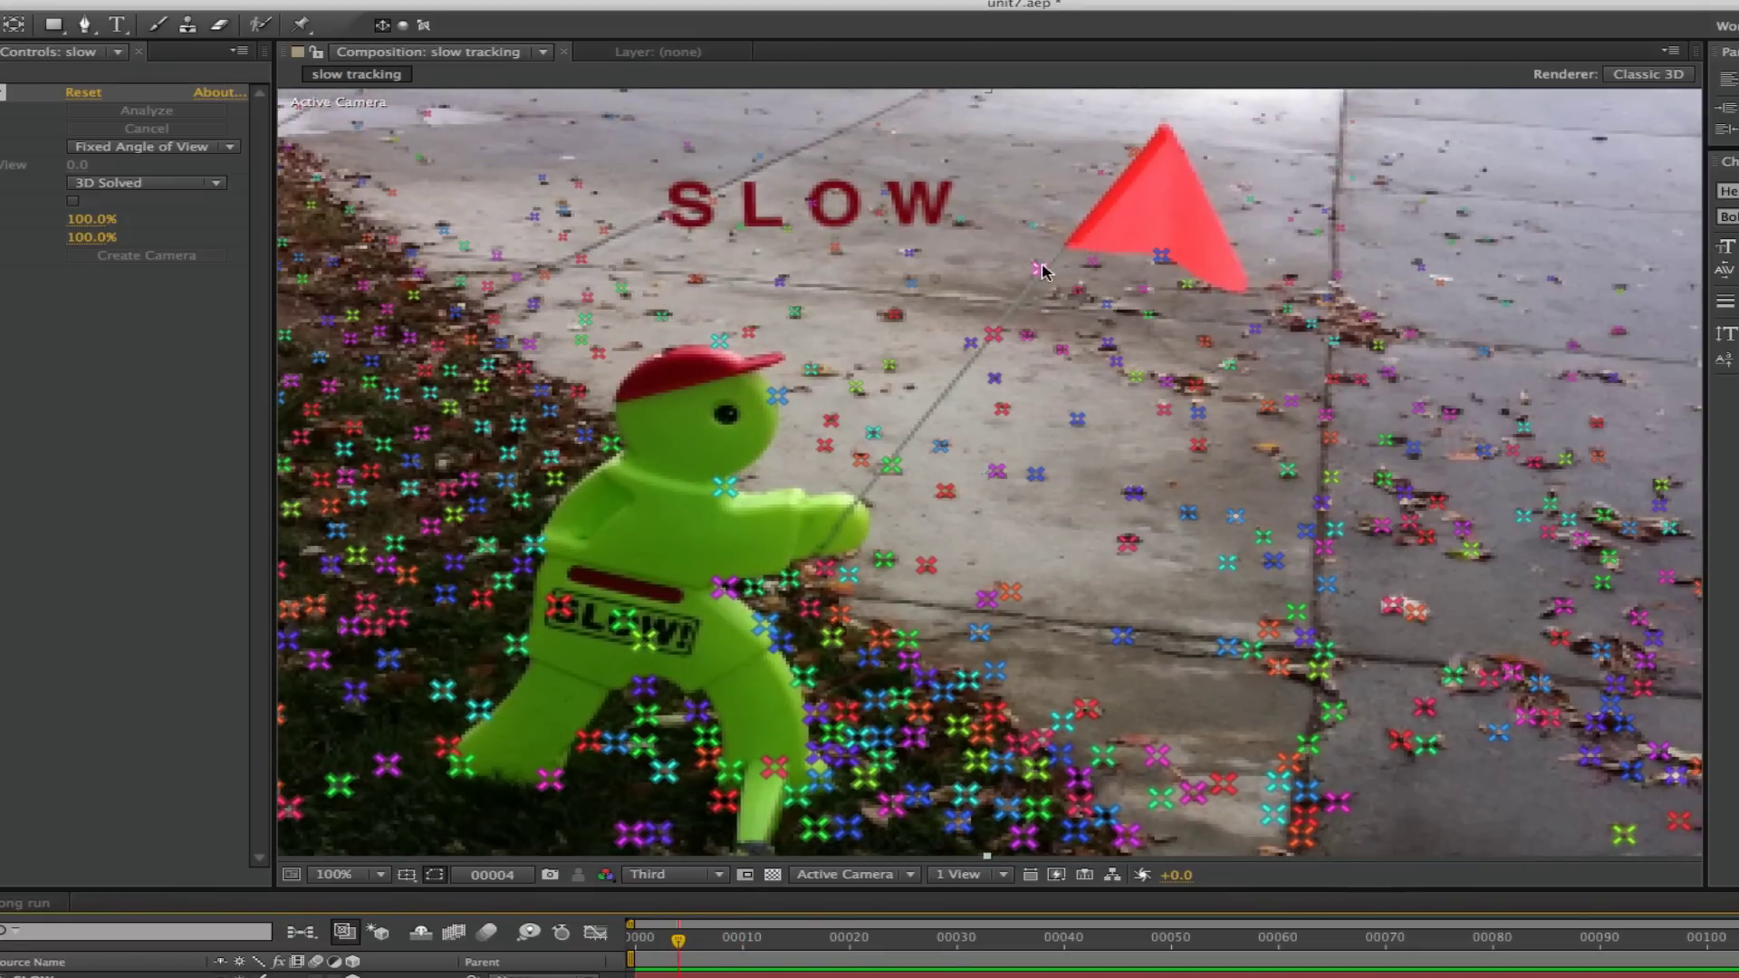
click(993, 337)
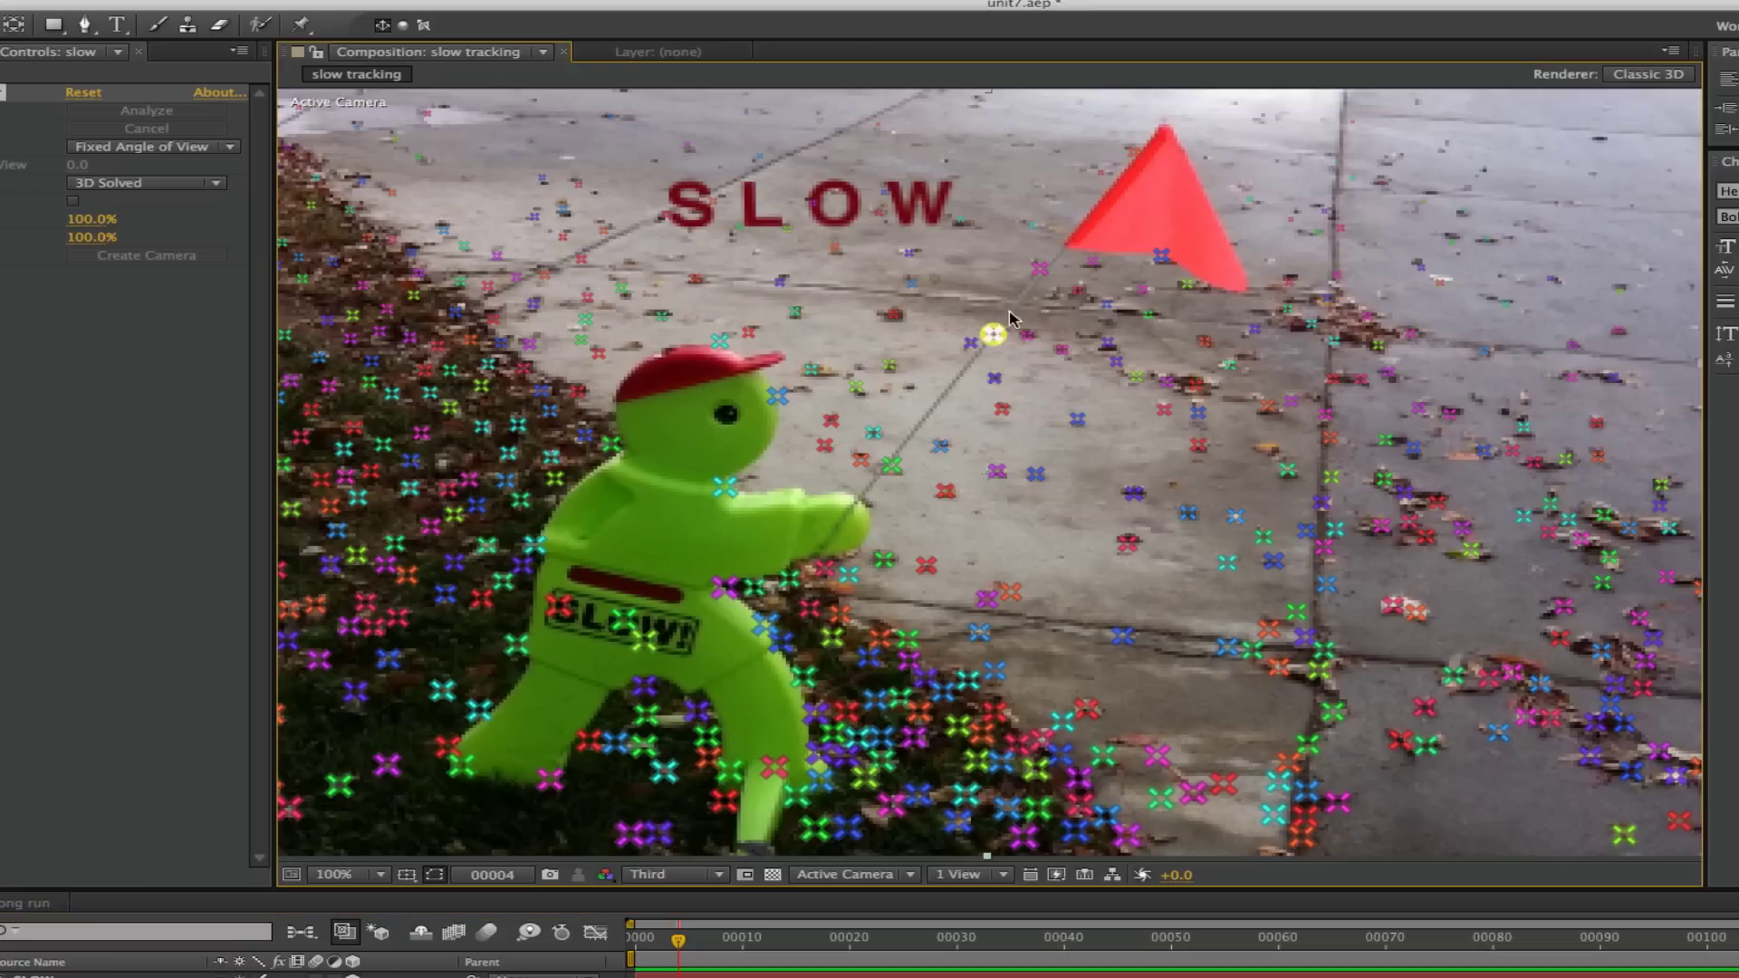
shift+click(1040, 269)
shift+click(1162, 258)
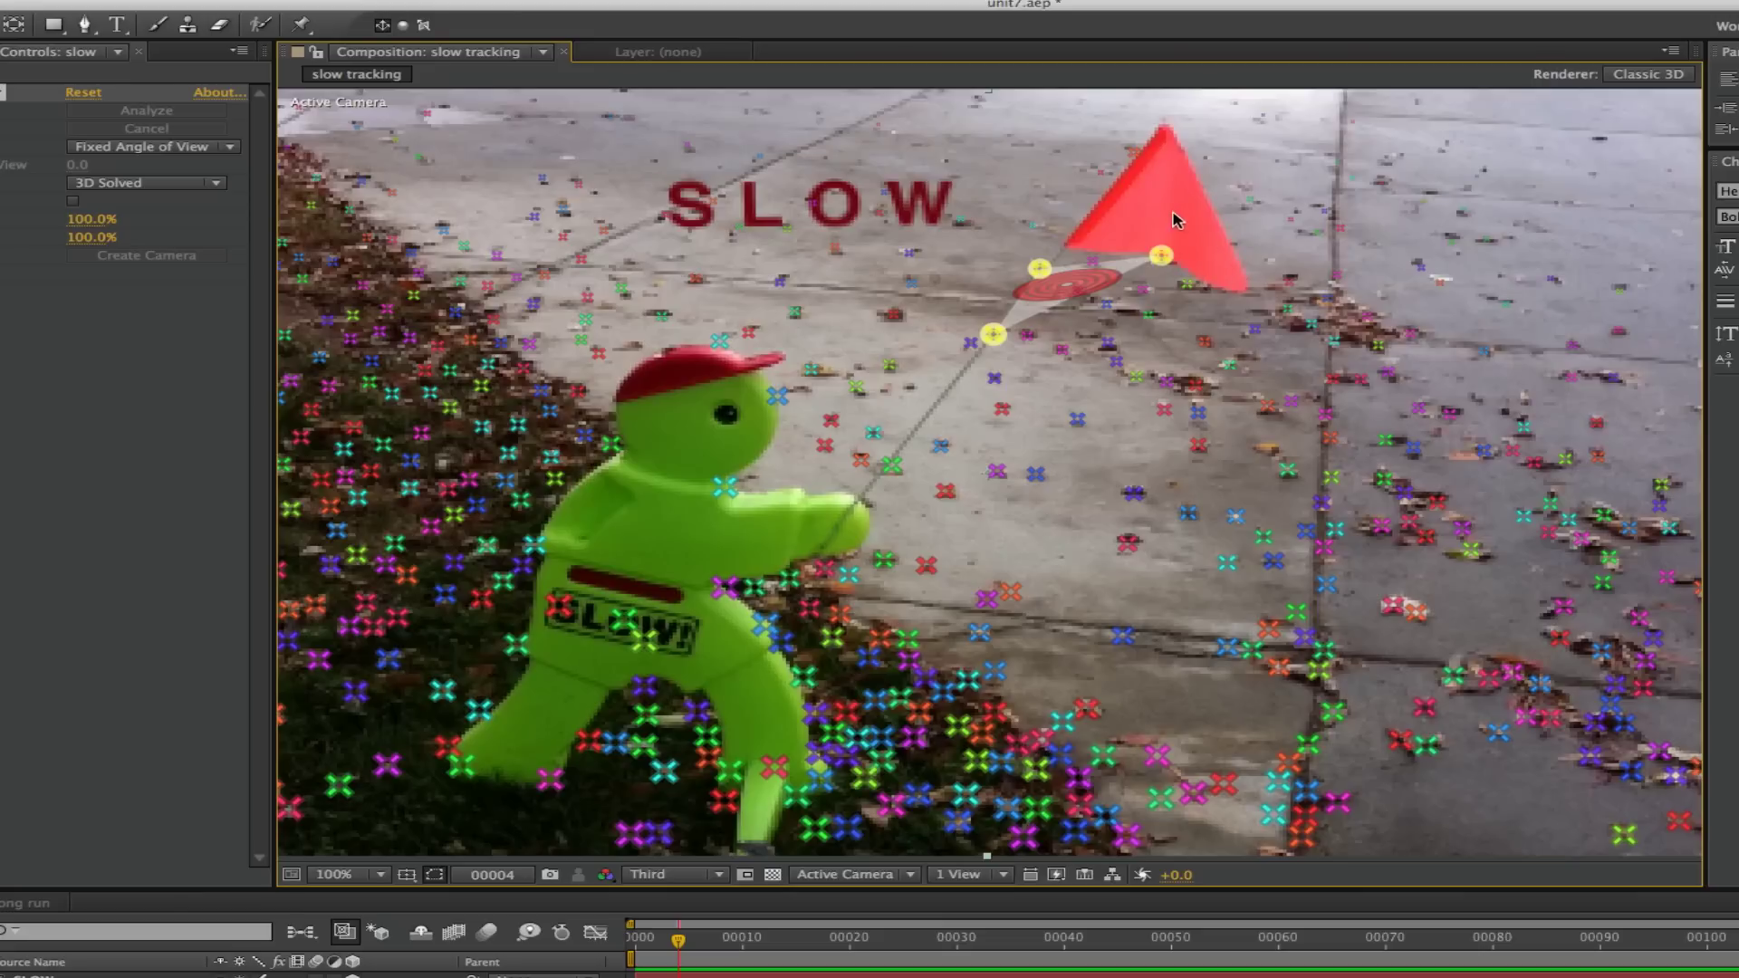
right_click(1160, 258)
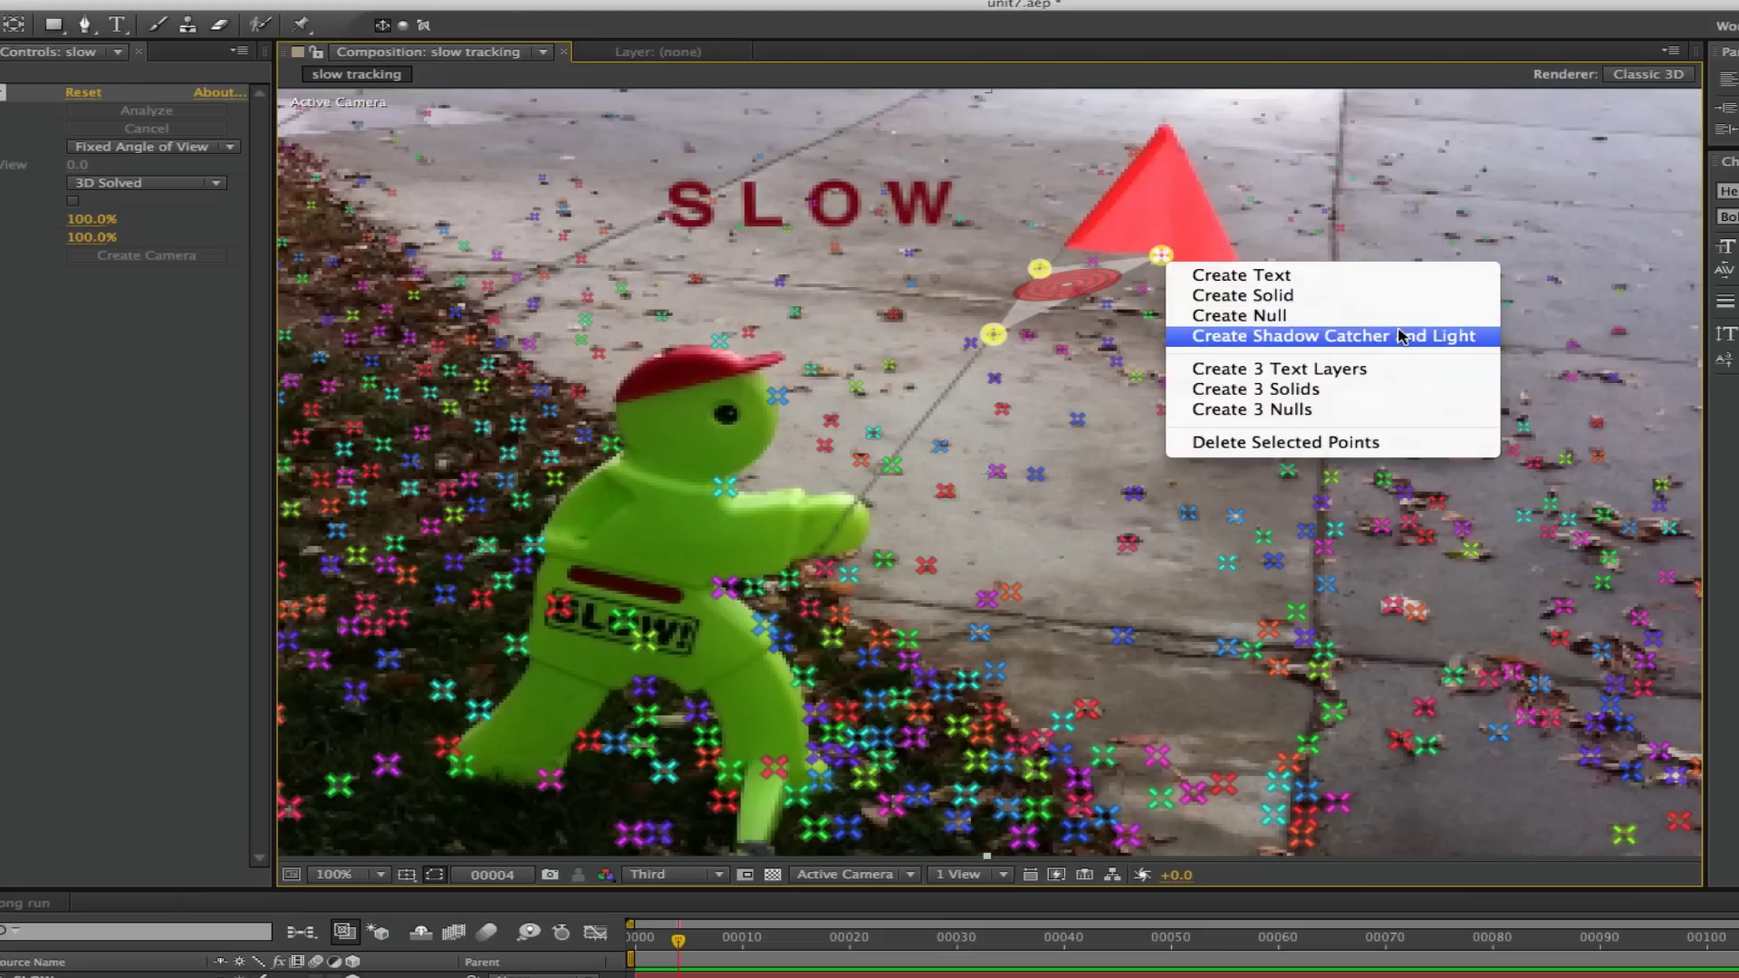
Create a solid at the flagpole target and enlarge Track Solid 1 slightly.
click(1354, 301)
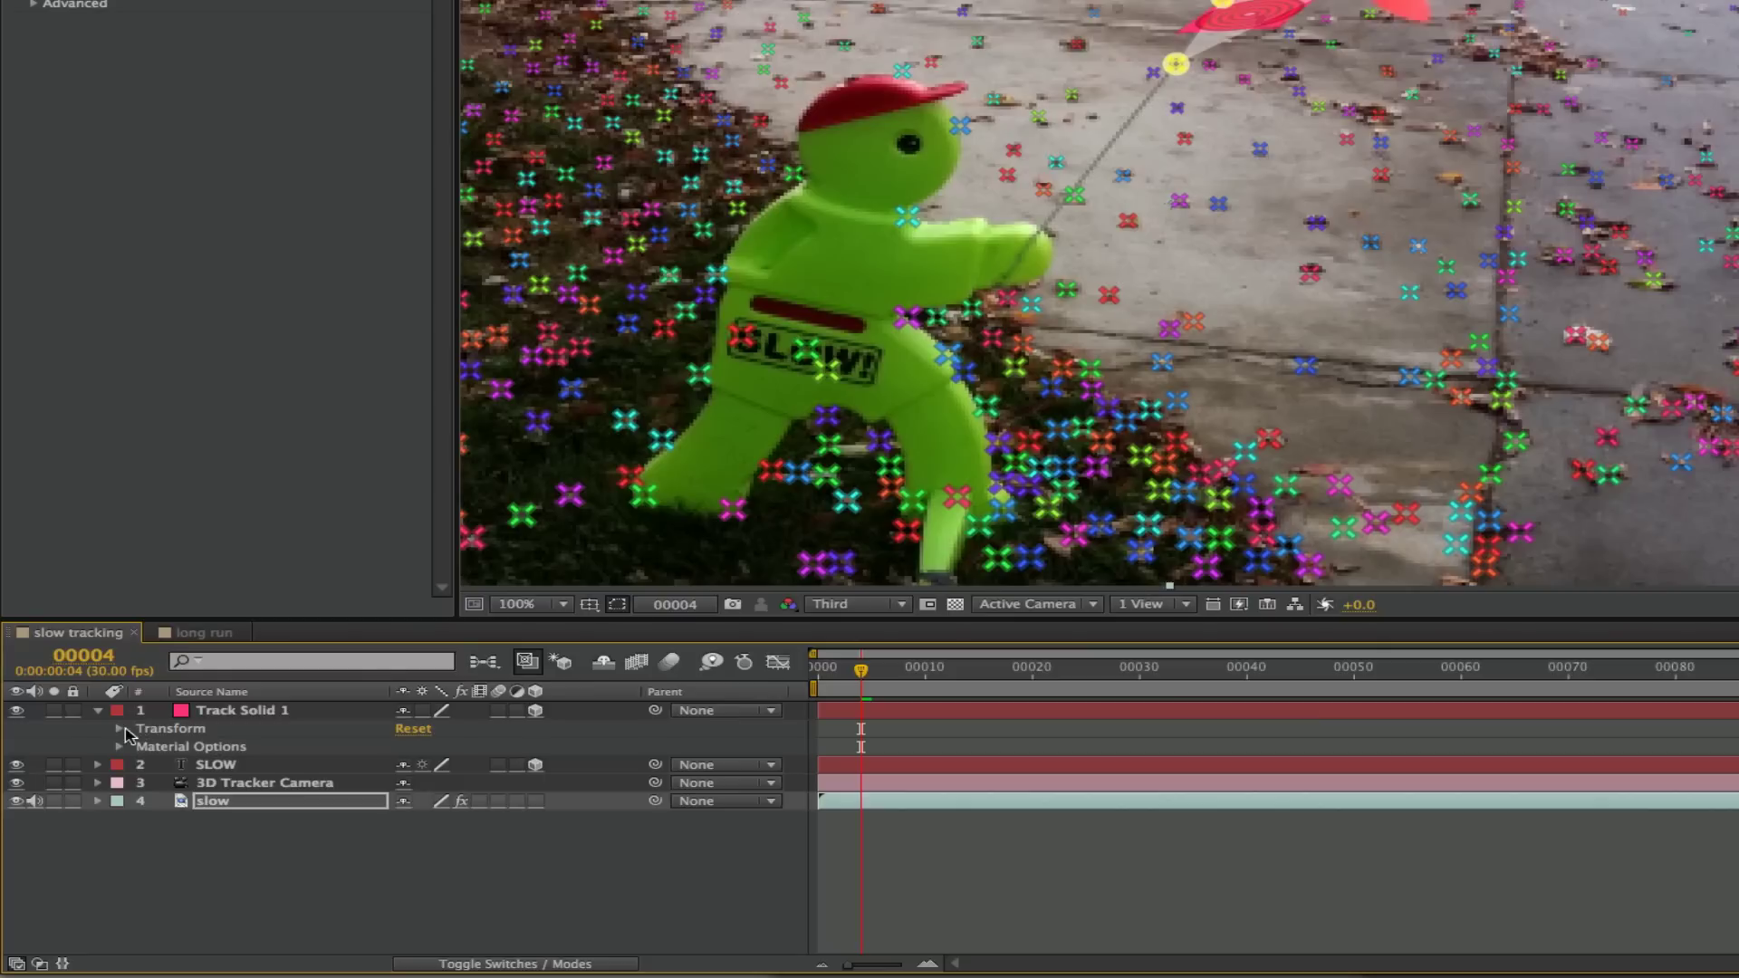
click(120, 730)
click(120, 731)
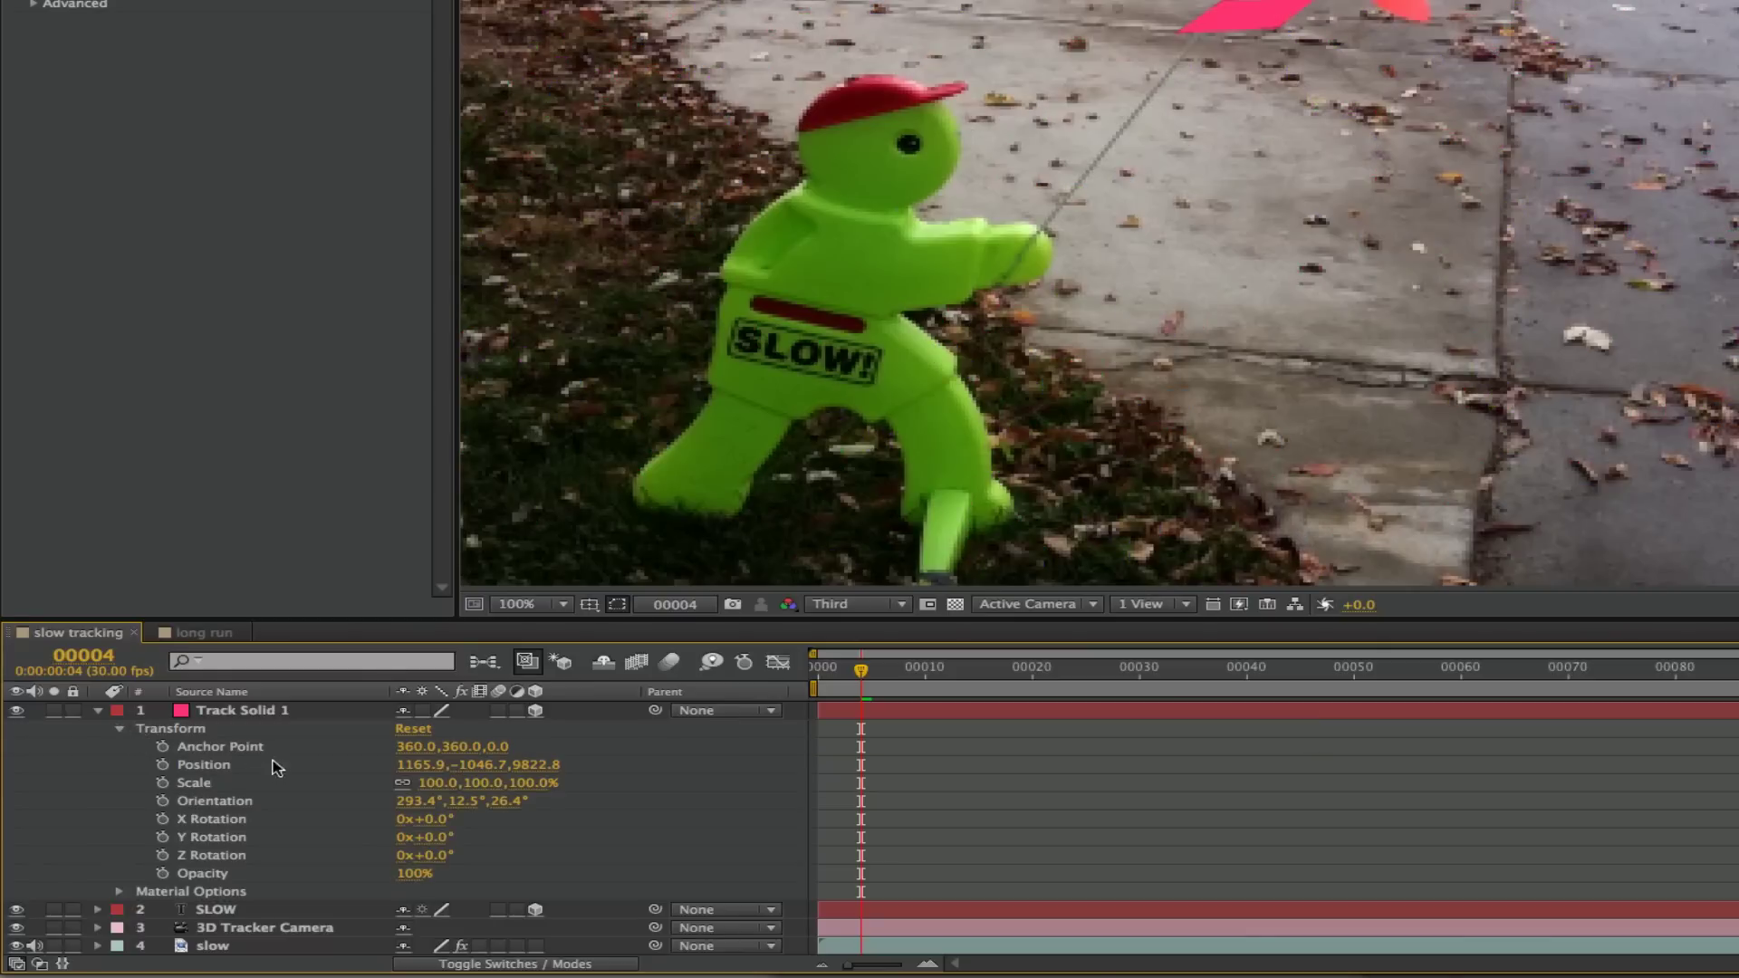
drag(439, 791, 458, 785)
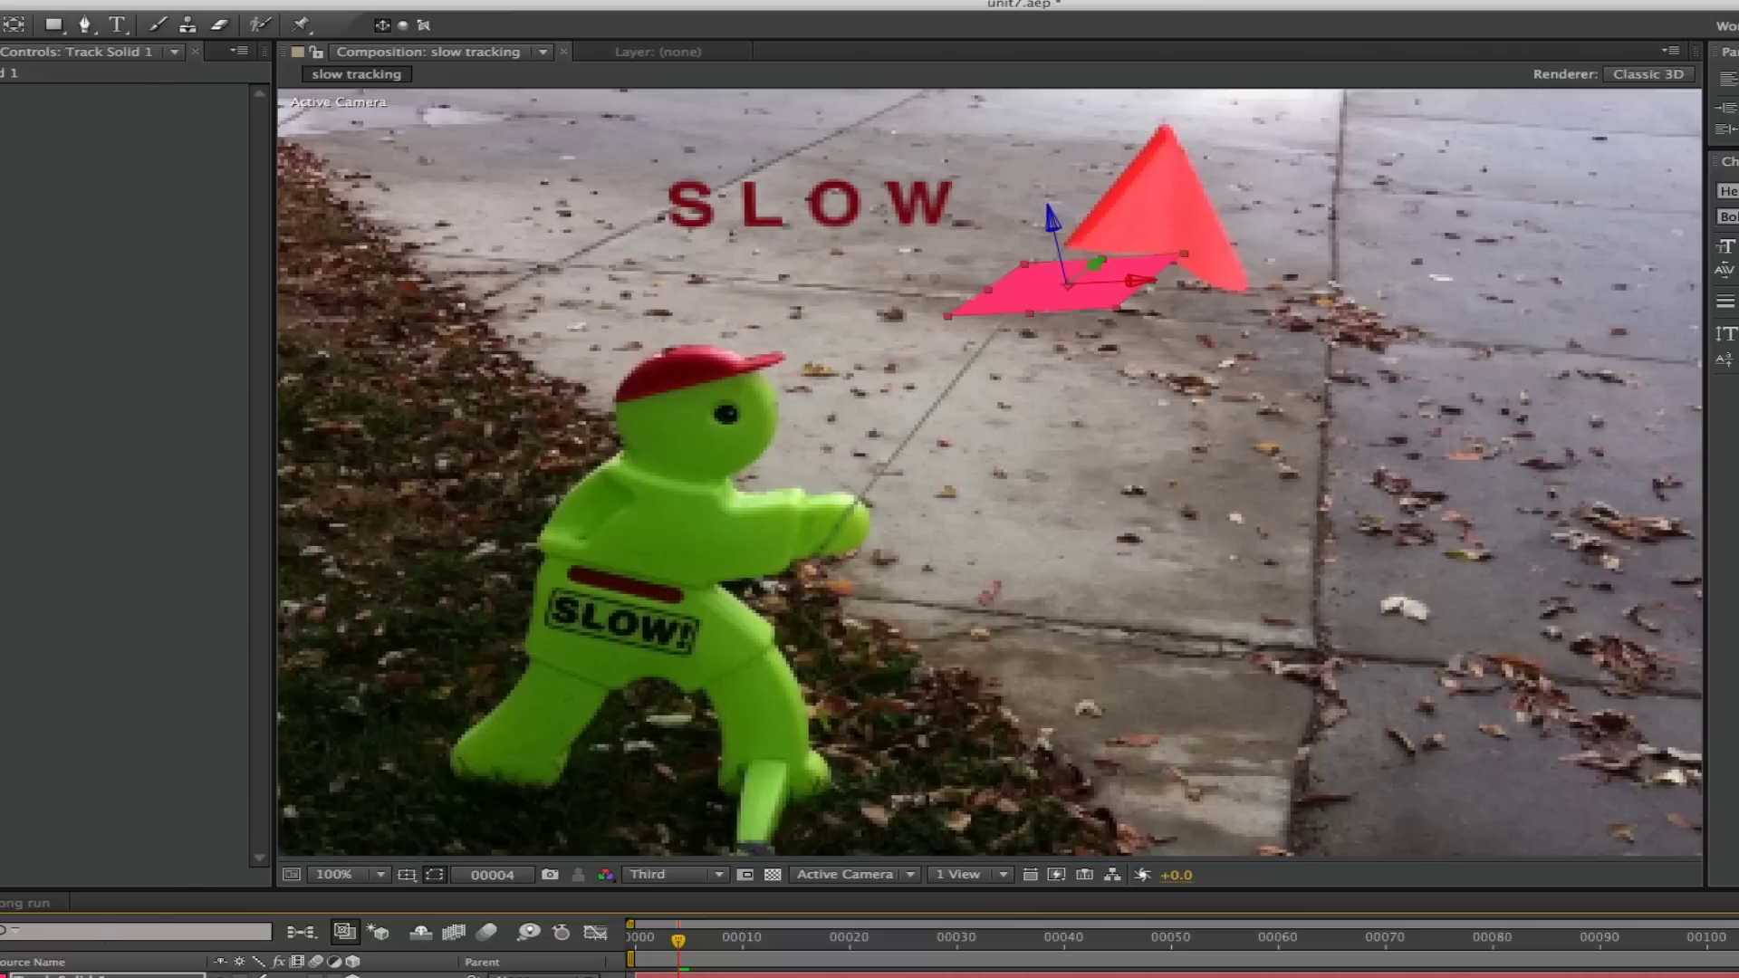
Recolour the solid in Solid Settings with the eyedropper, sampling the sign's red cap.
click(340, 0)
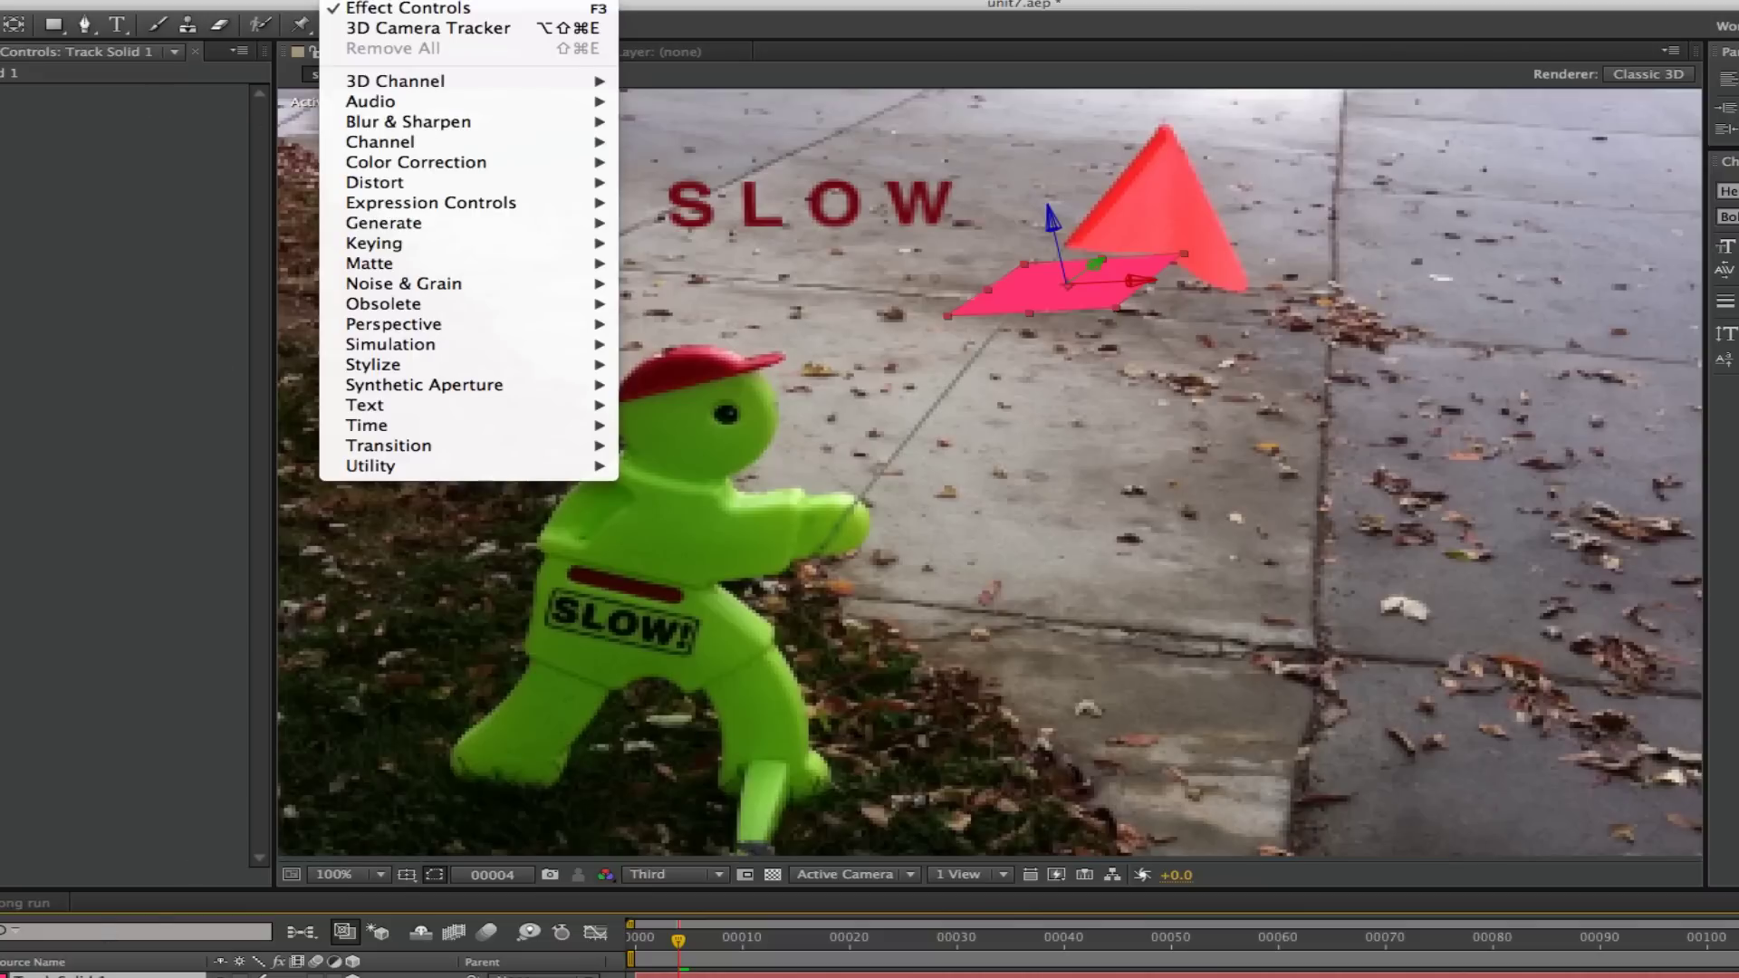
mouse_move(281, 2)
click(306, 29)
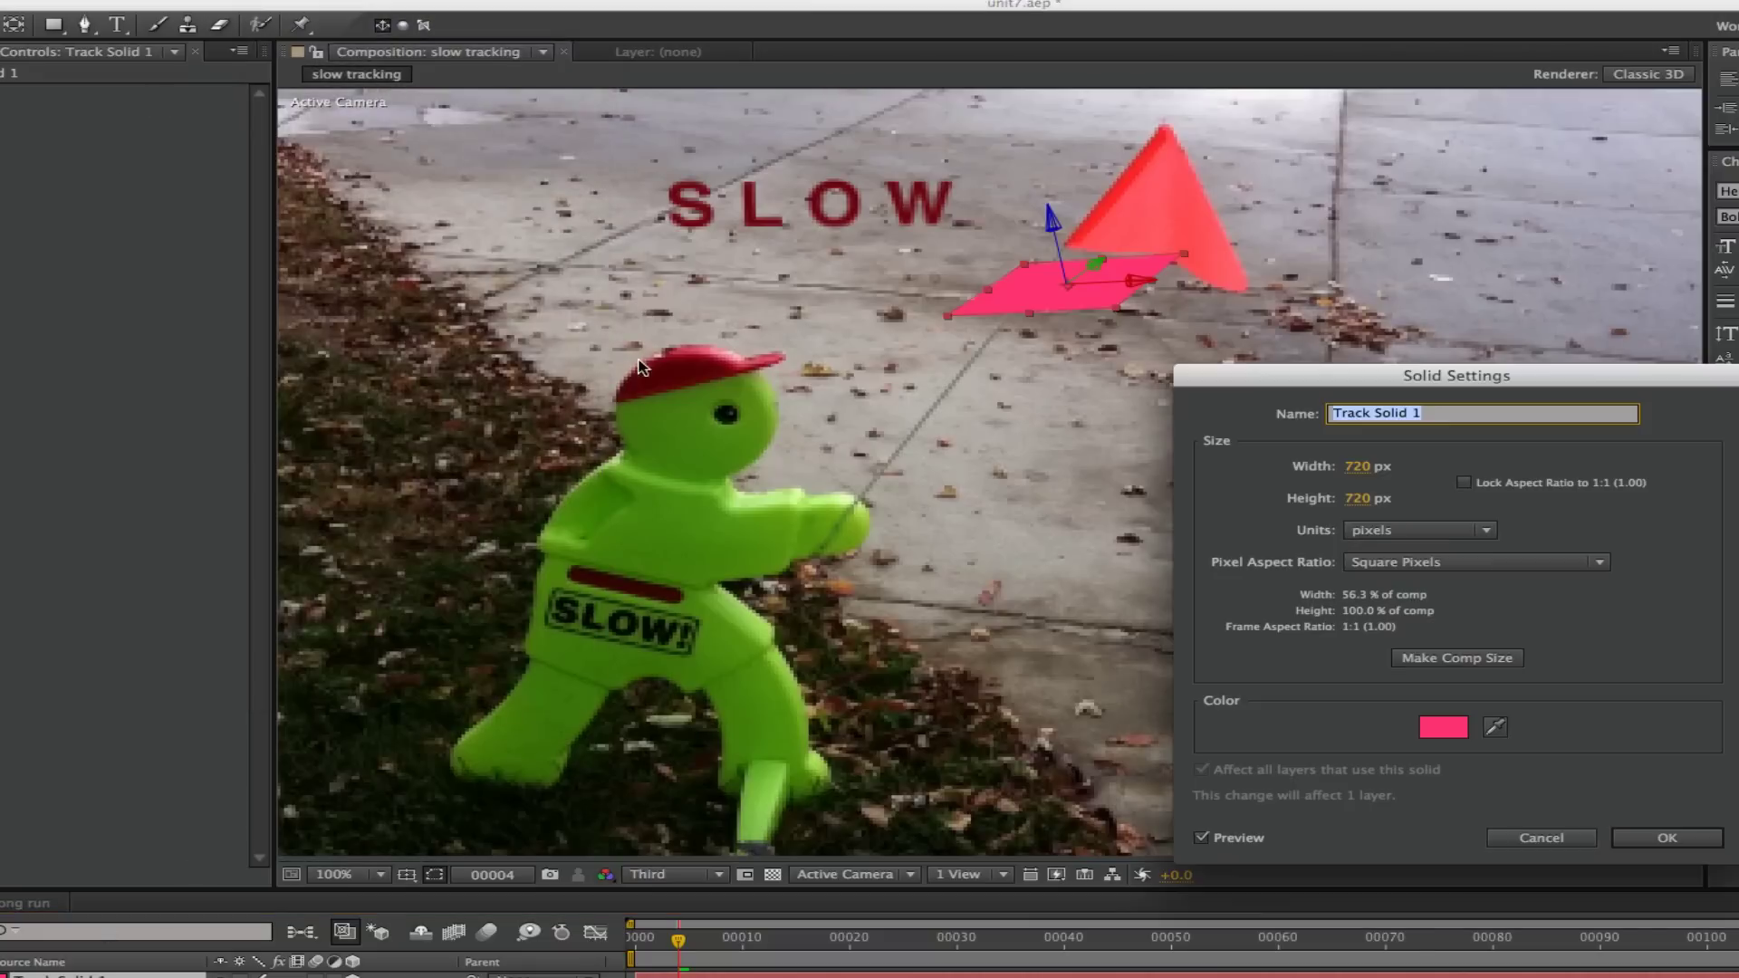
click(1495, 728)
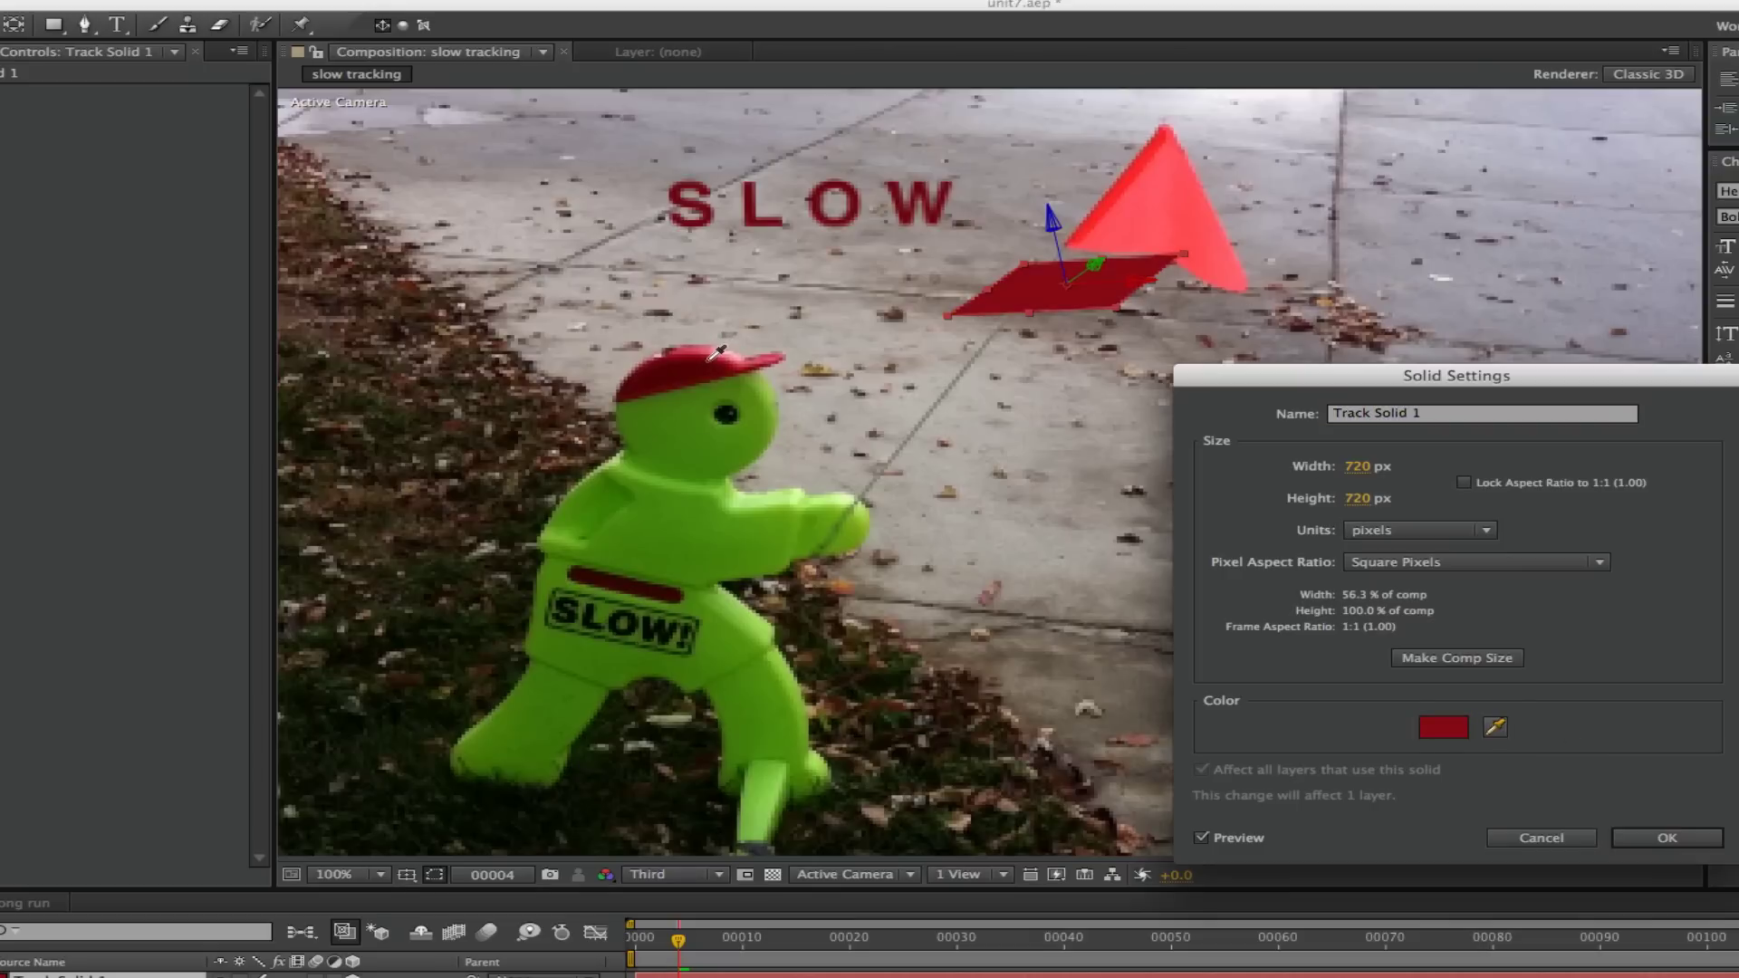
click(711, 358)
click(1667, 838)
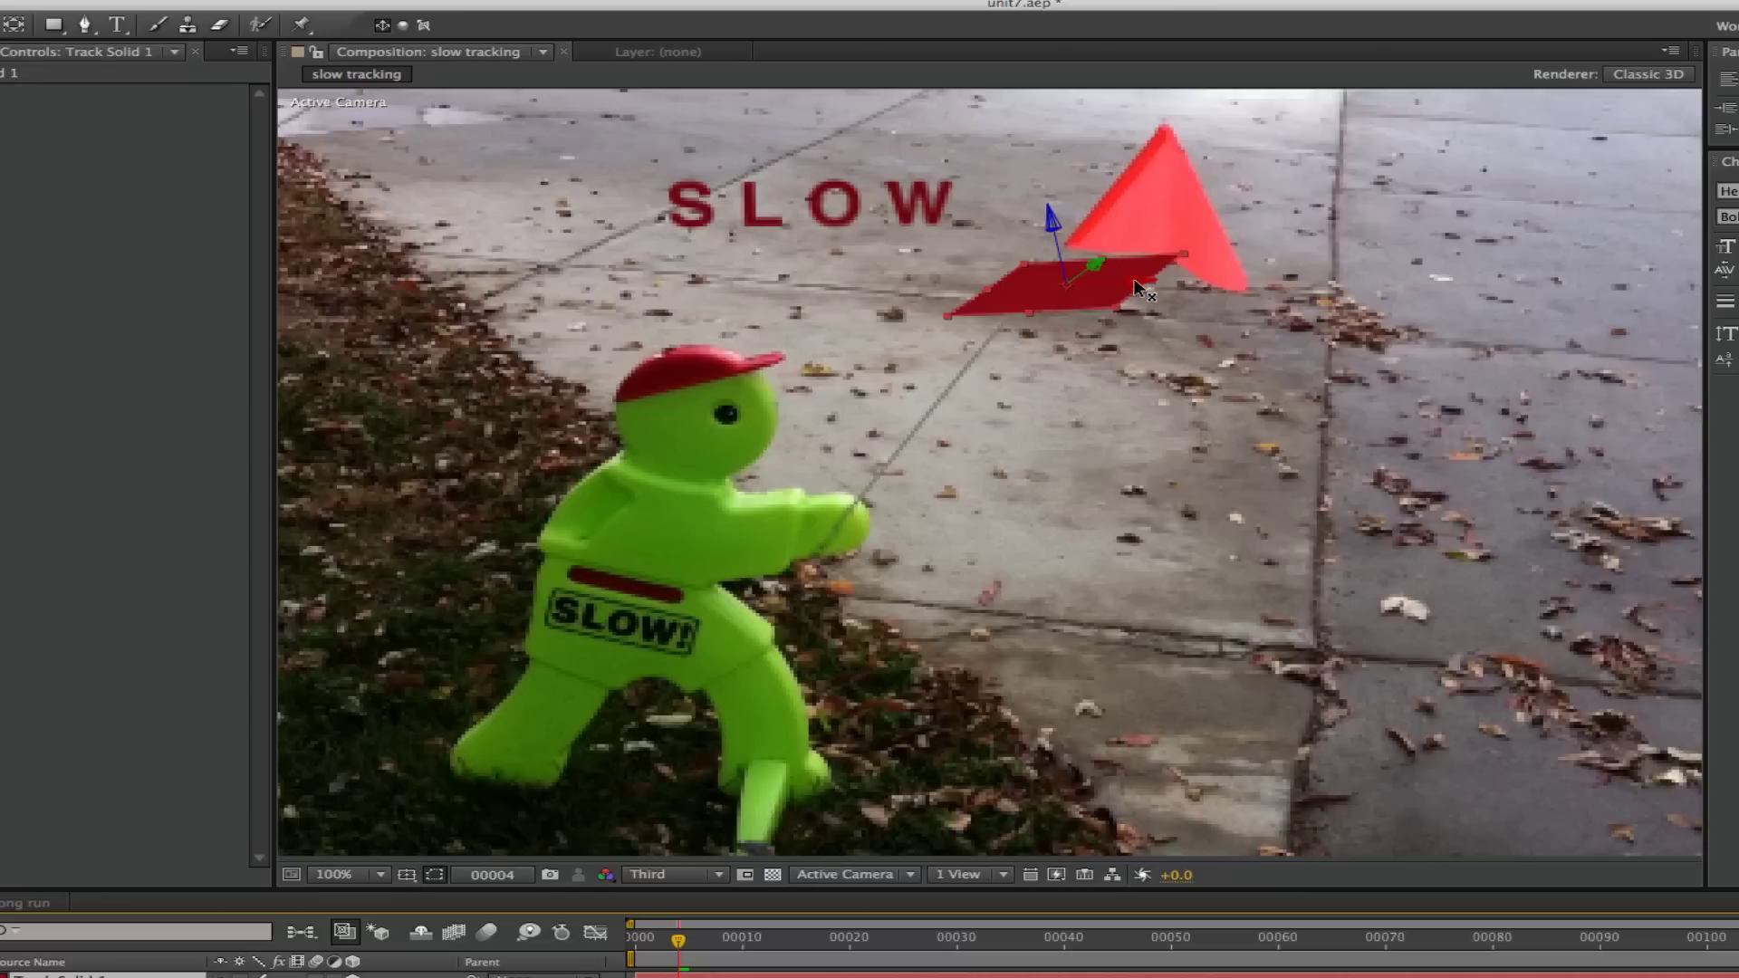
Angle Track Solid 1 with its X/Y Rotation and offset its anchor point.
click(1106, 269)
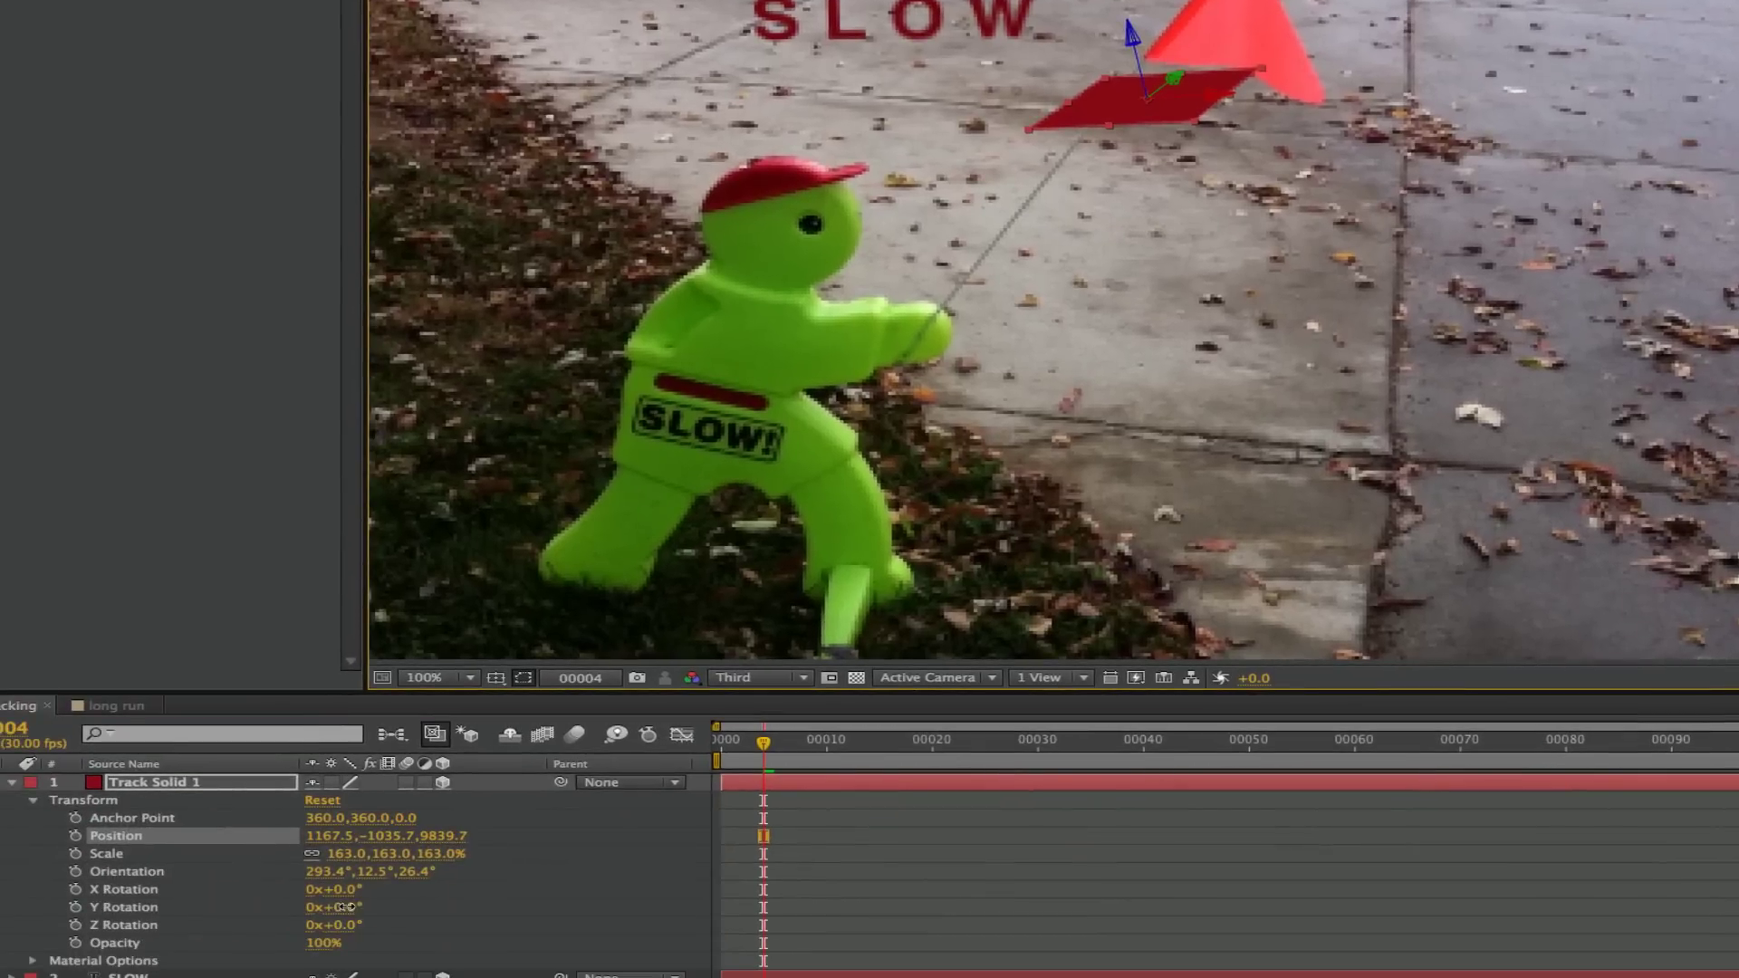
drag(244, 977, 244, 977)
mouse_move(335, 907)
mouse_down()
mouse_move(341, 925)
mouse_move(355, 891)
mouse_up()
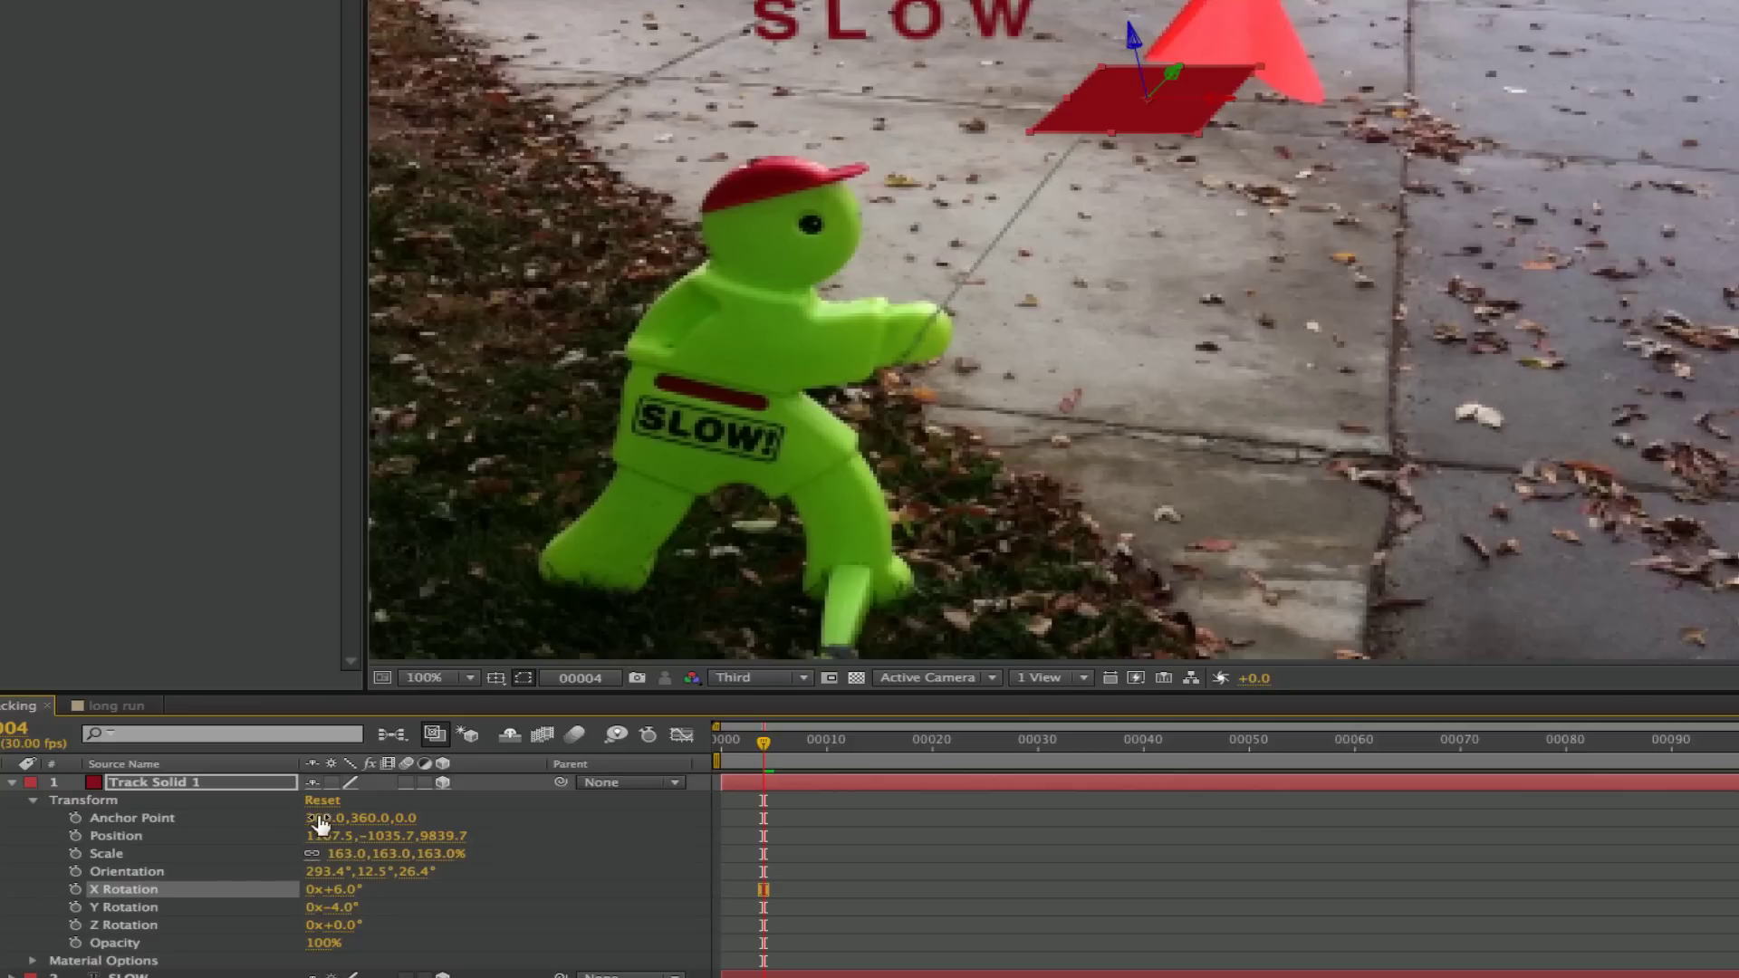
drag(320, 823, 78, 836)
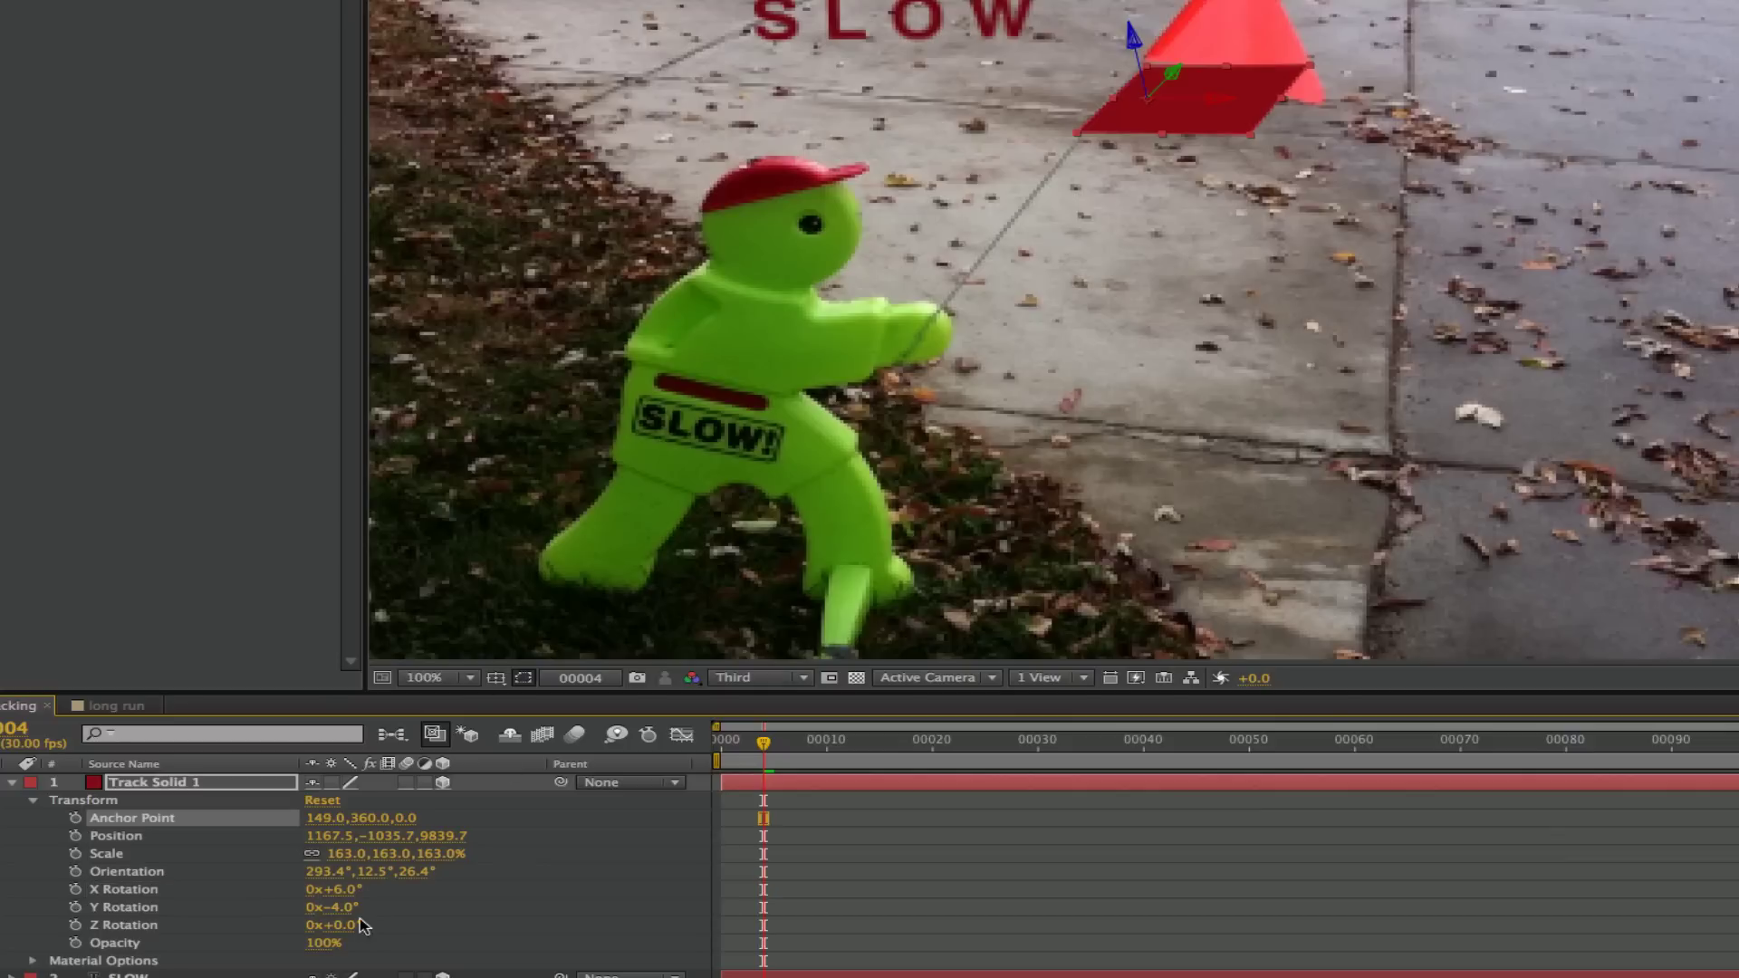
mouse_move(337, 908)
mouse_down()
mouse_move(362, 908)
mouse_move(344, 907)
mouse_move(357, 924)
mouse_up()
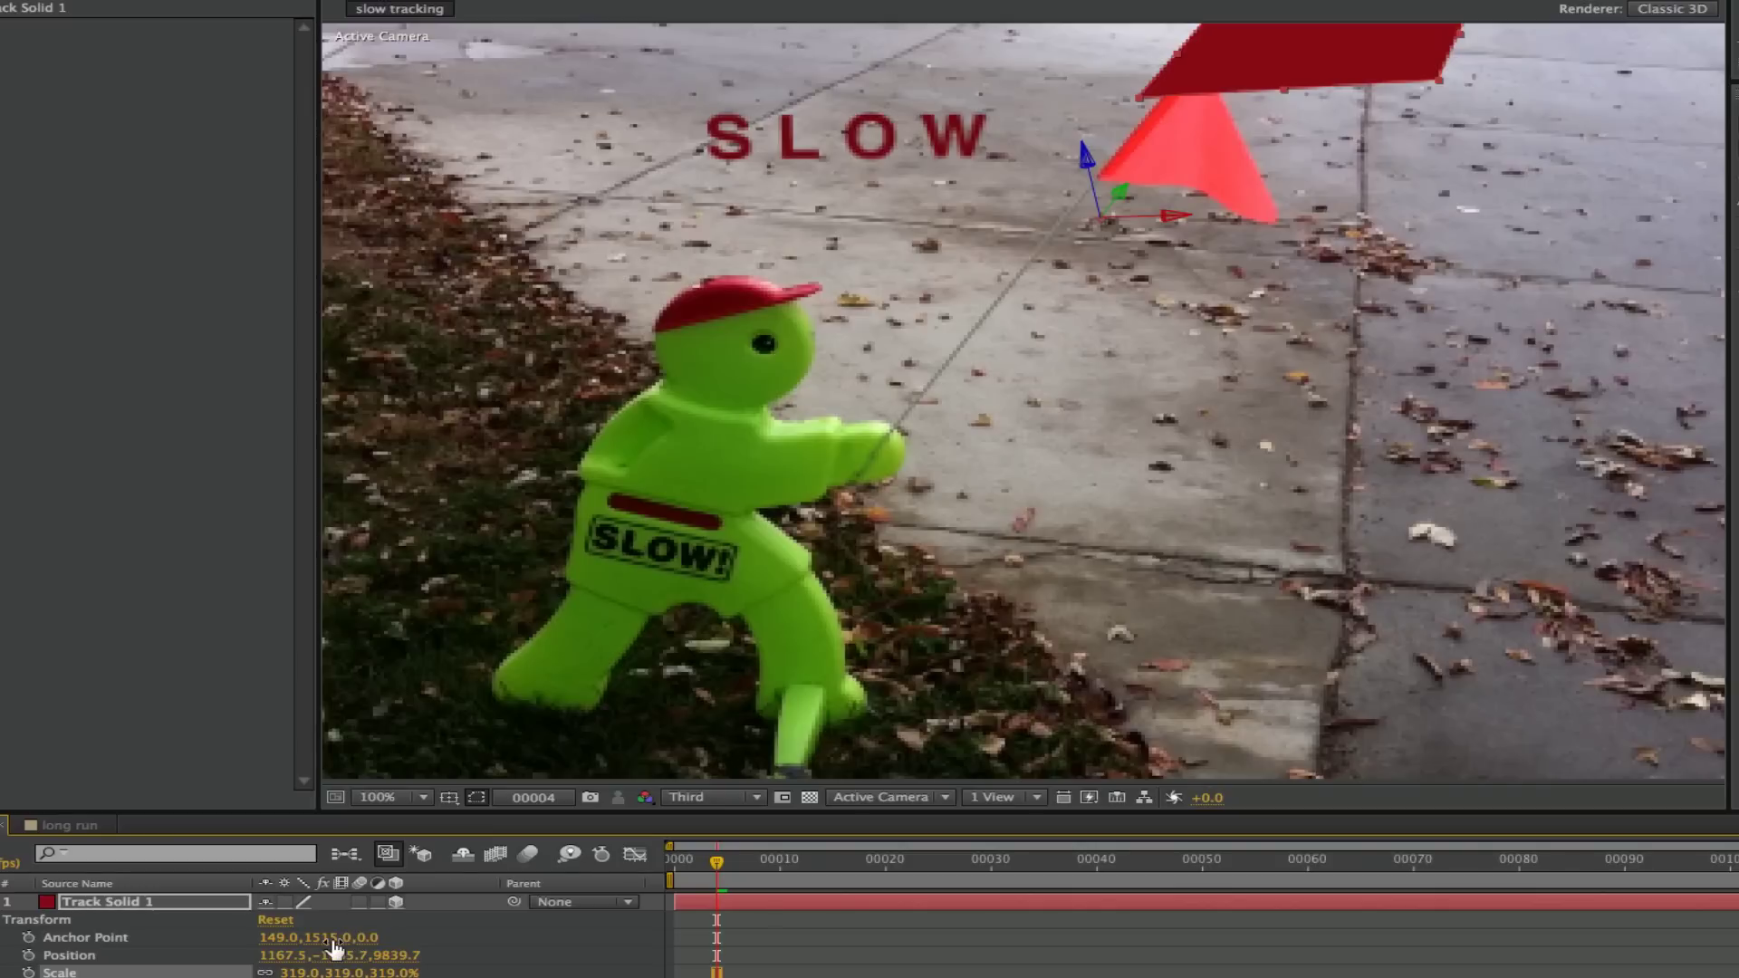
drag(377, 823, 340, 819)
Lower the solid onto the pole and scale it to 472%, then 539%.
drag(292, 938, 199, 943)
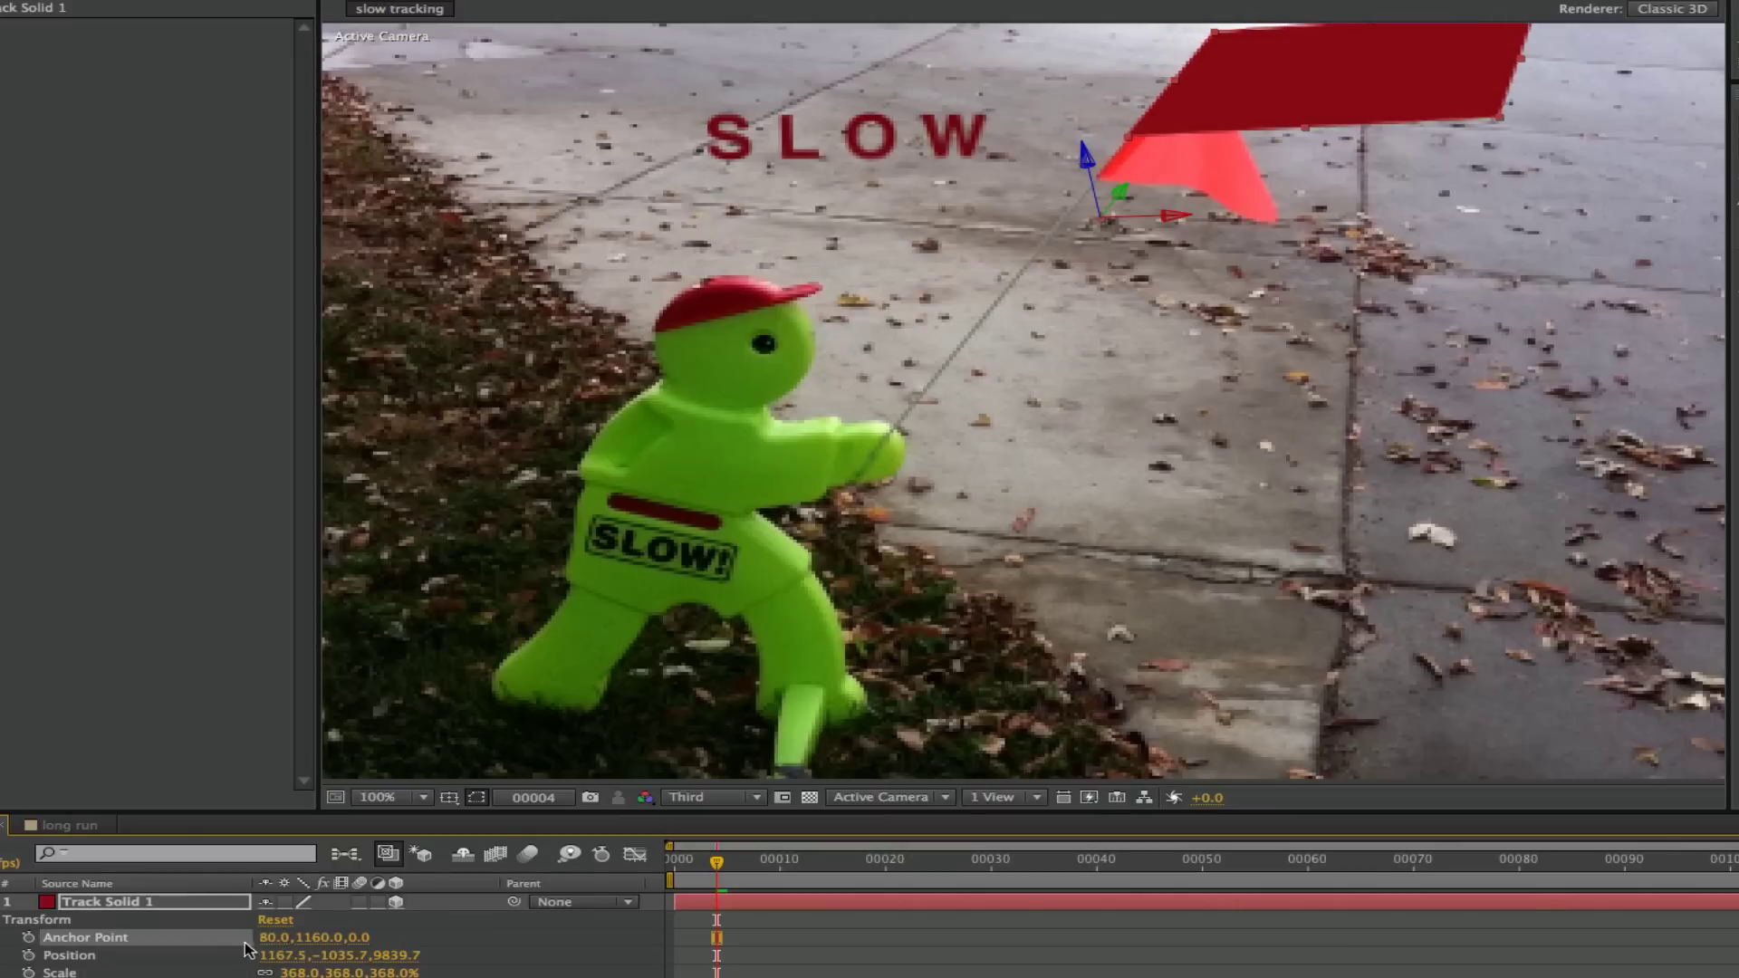
drag(317, 938, 168, 947)
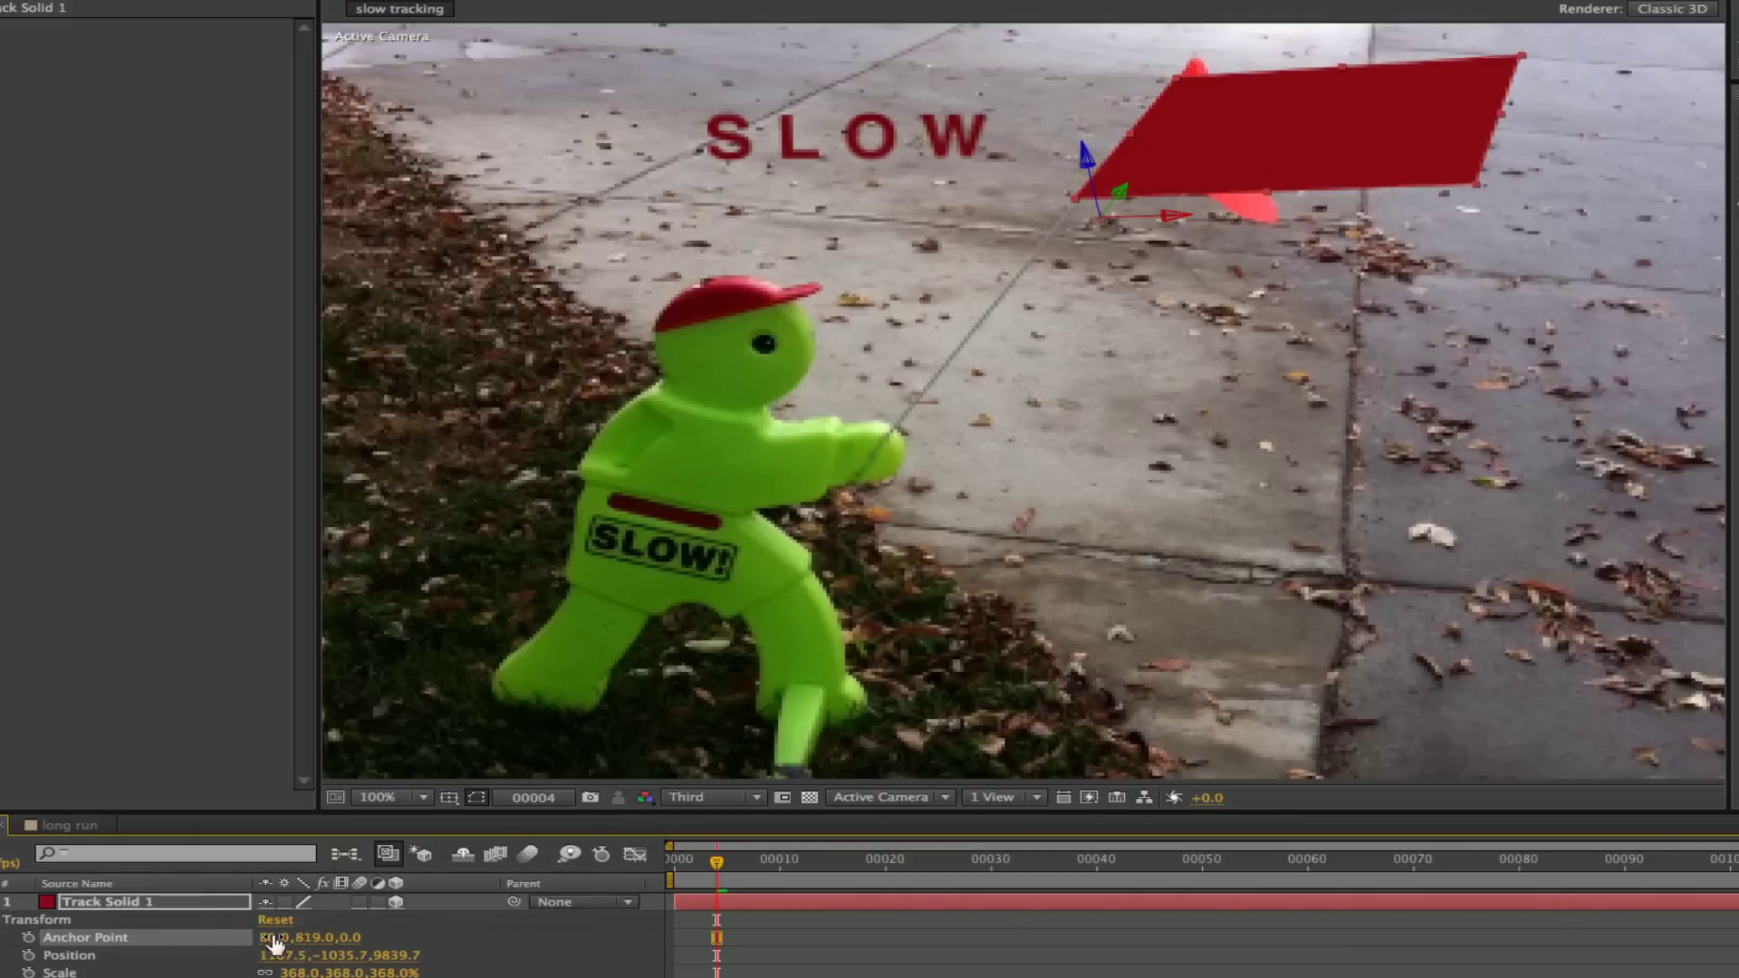
drag(299, 974, 200, 941)
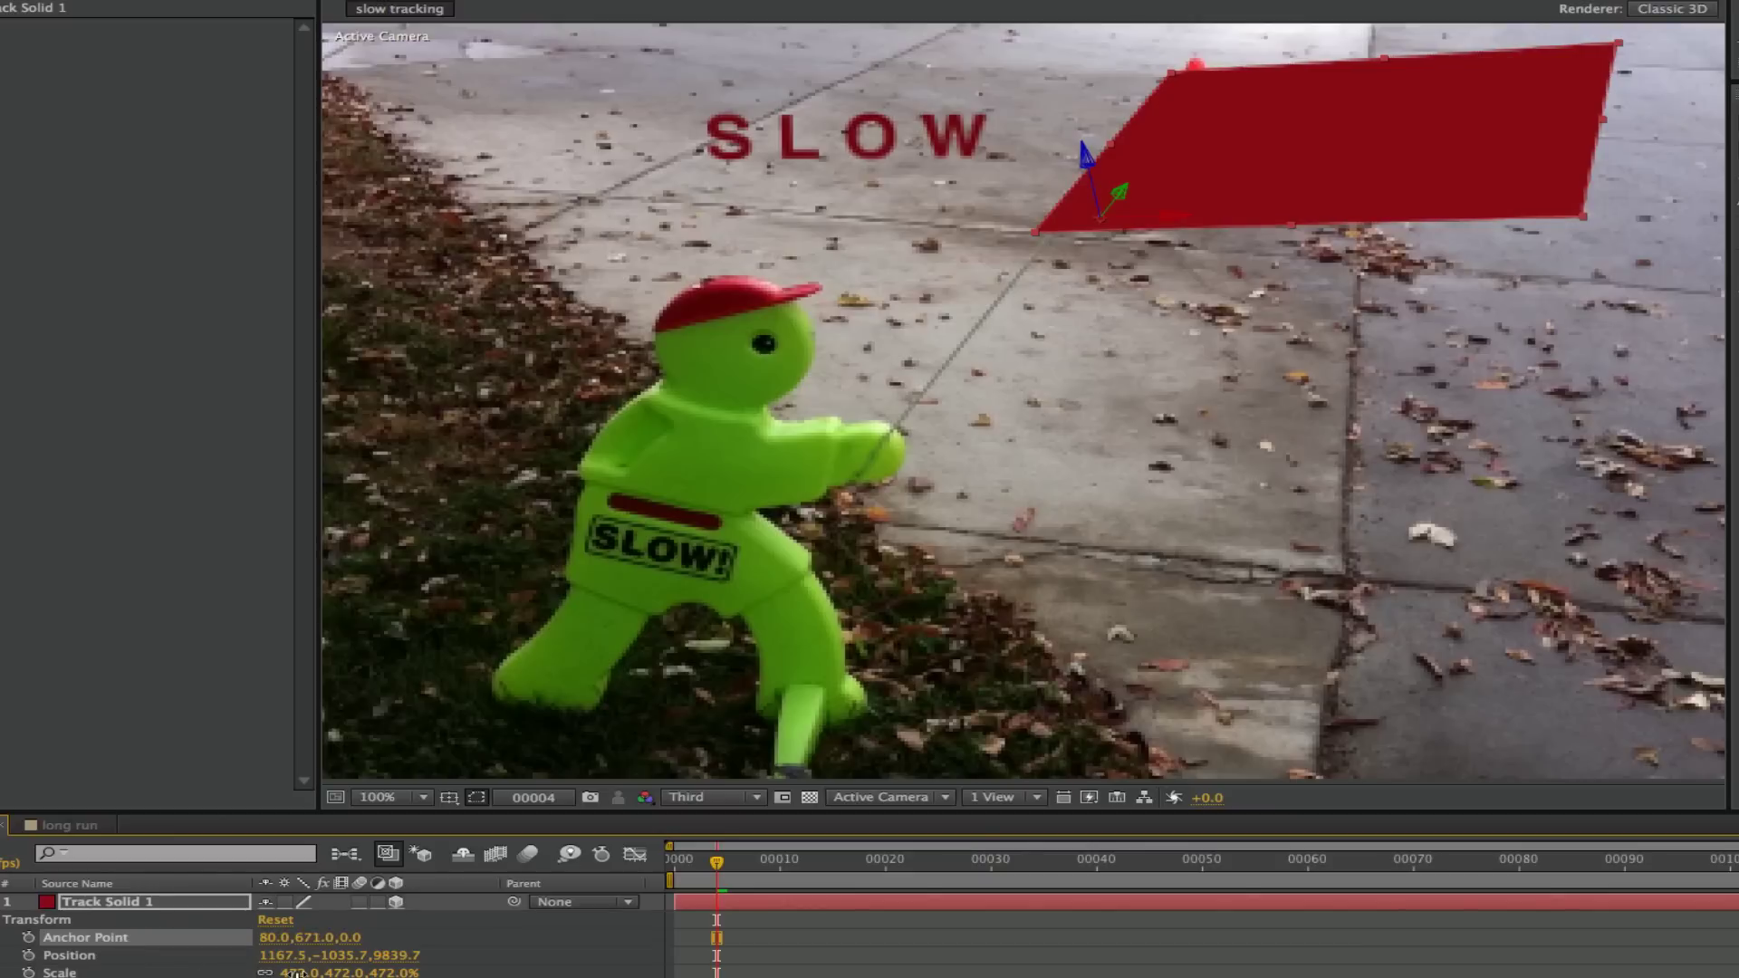
drag(294, 973, 465, 954)
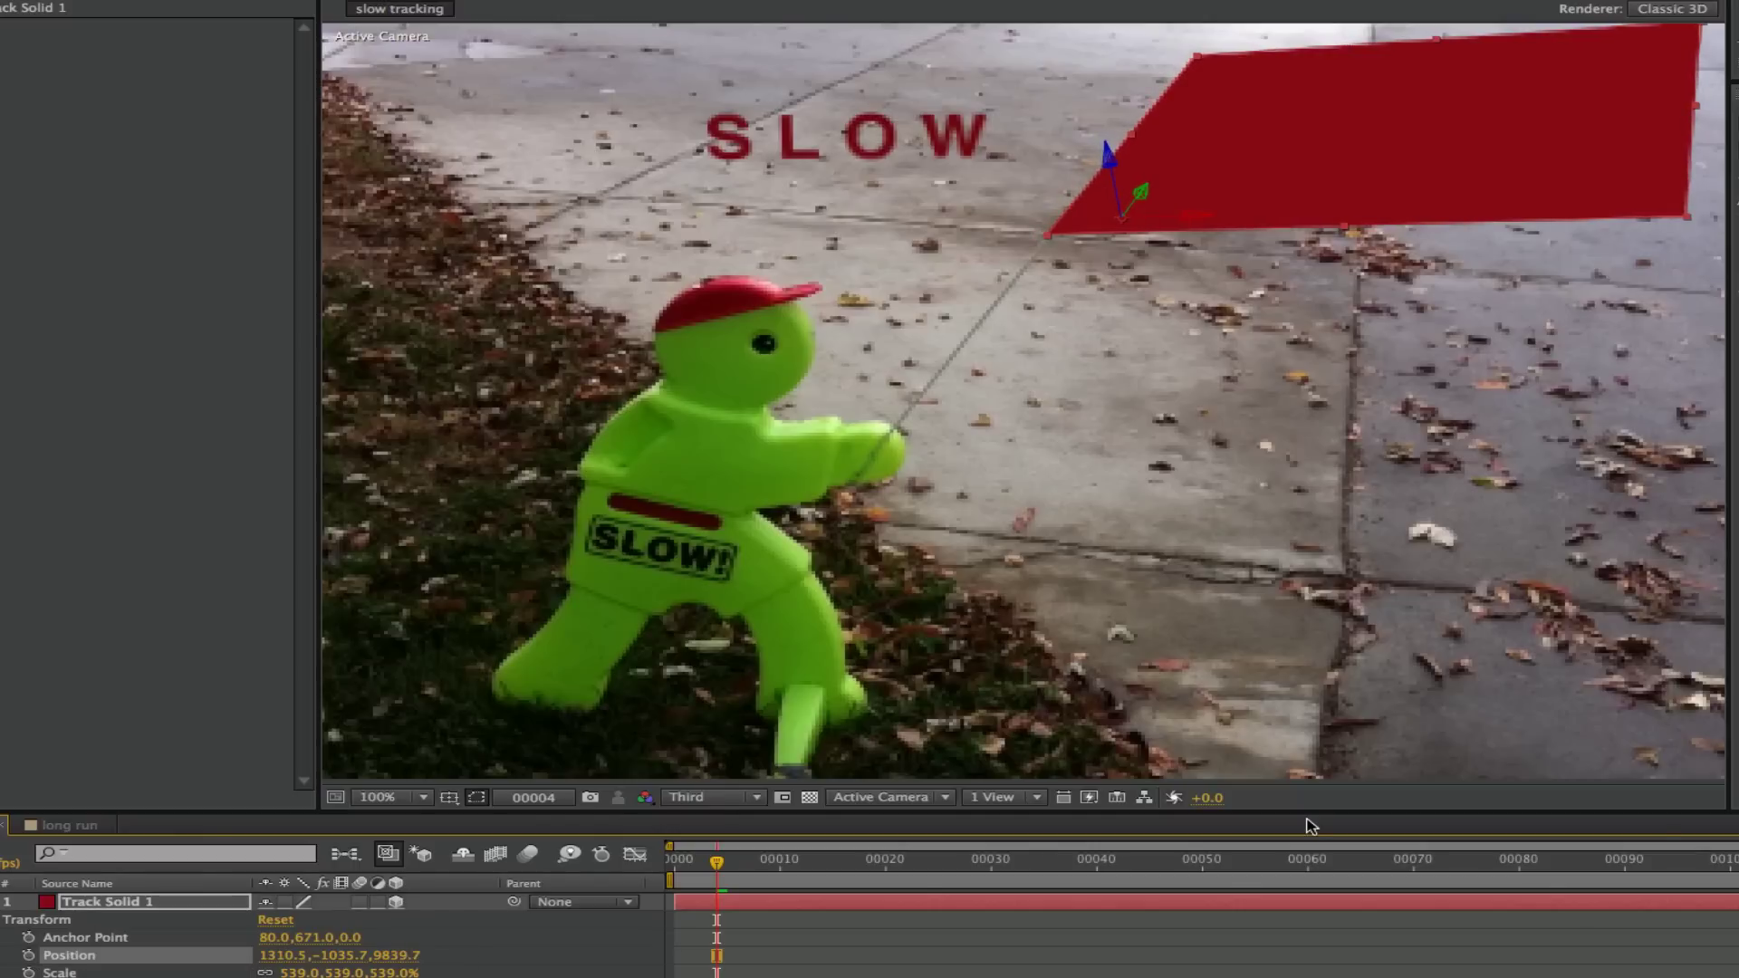
key(space)
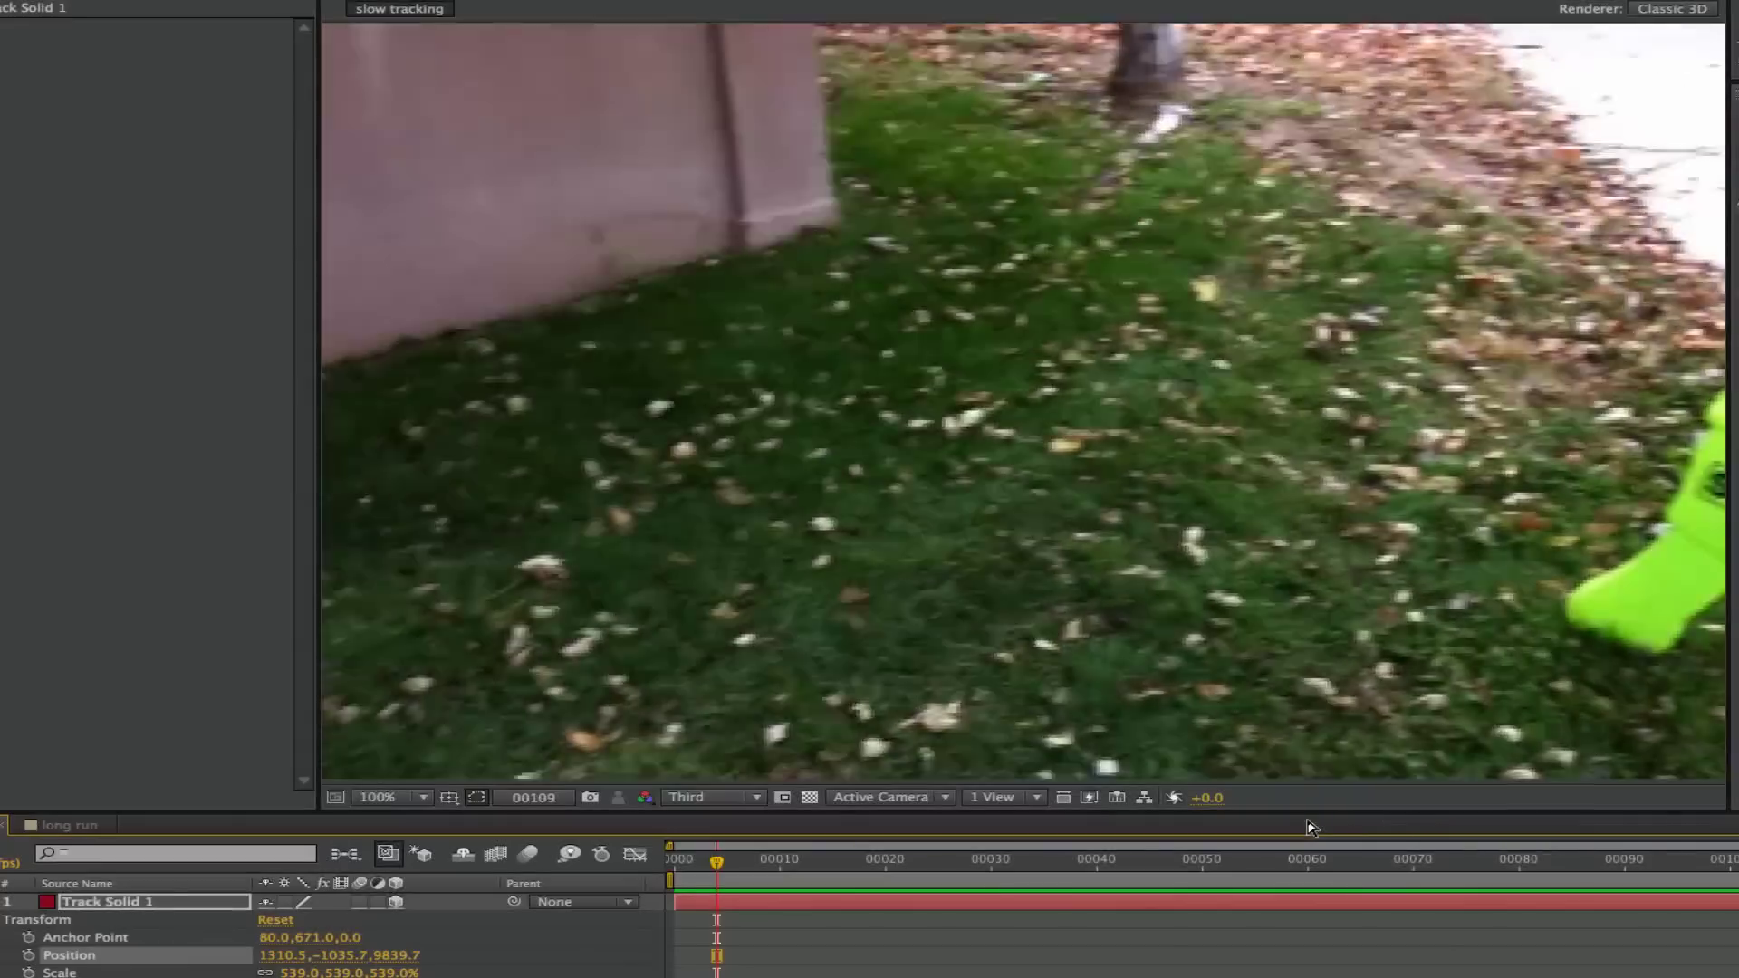